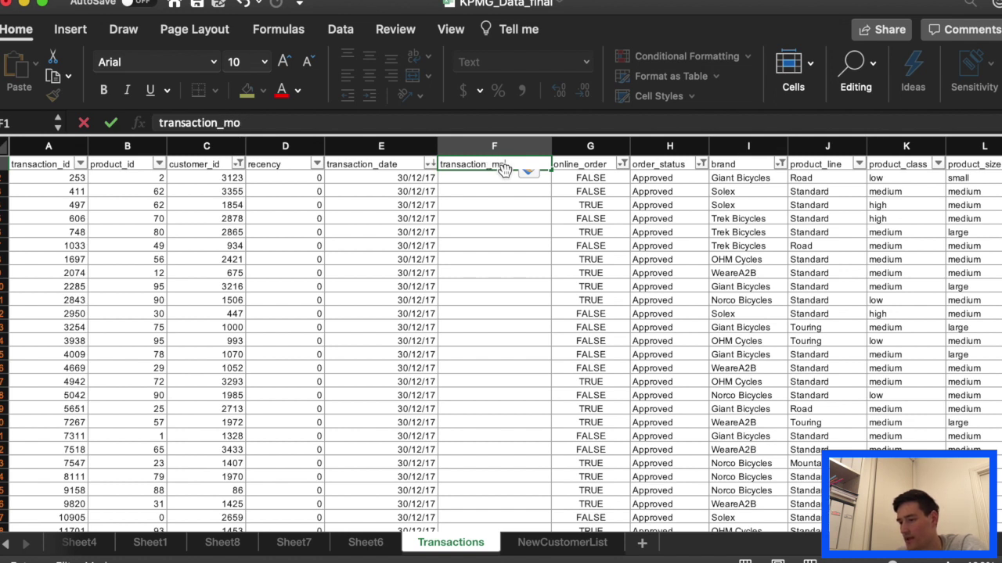
- Enter the formula =TEXT(E2,"mmmm") in F2, the first data cell under the transaction_month header
{"action": "left_click", "coordinate": [505, 180]}
{"action": "type", "text": "=TE"}
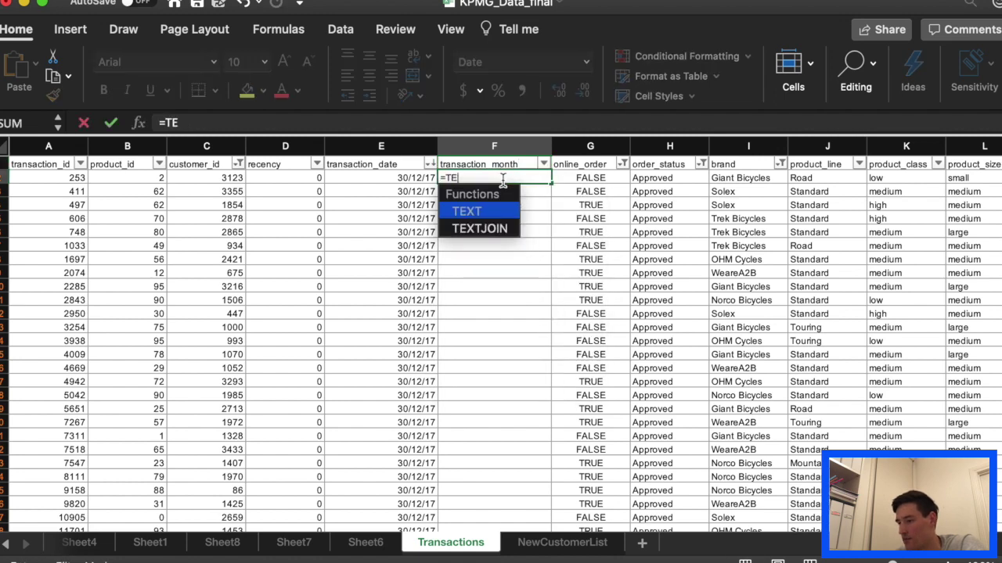
{"action": "type", "text": "XT("}
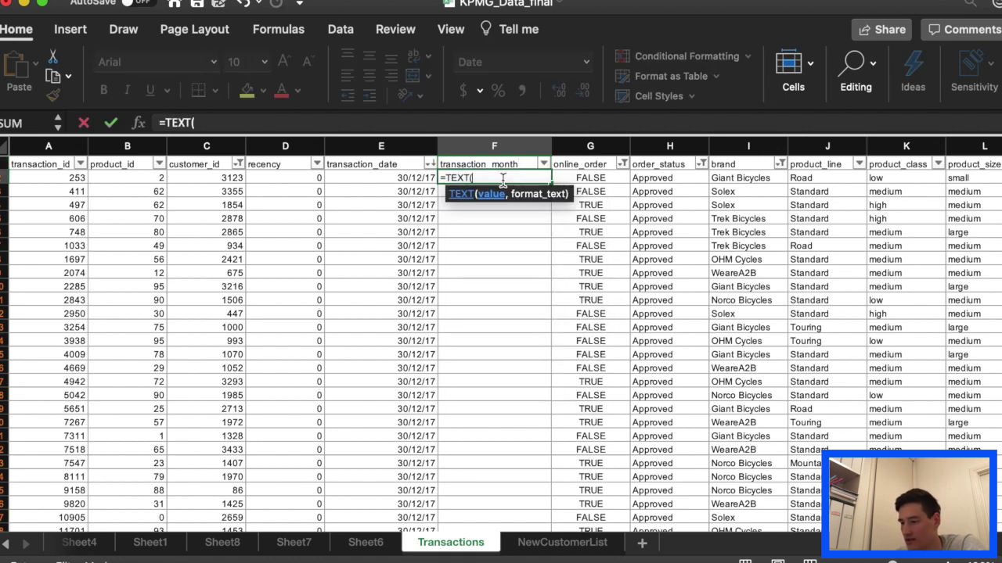
{"action": "left_click", "coordinate": [414, 176]}
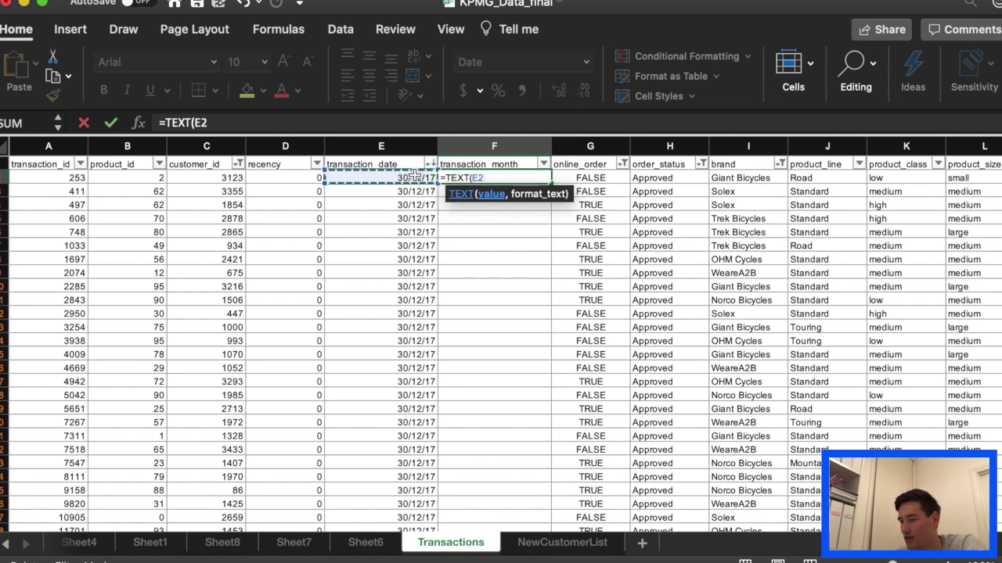
{"action": "type", "text": ",\"mm"}
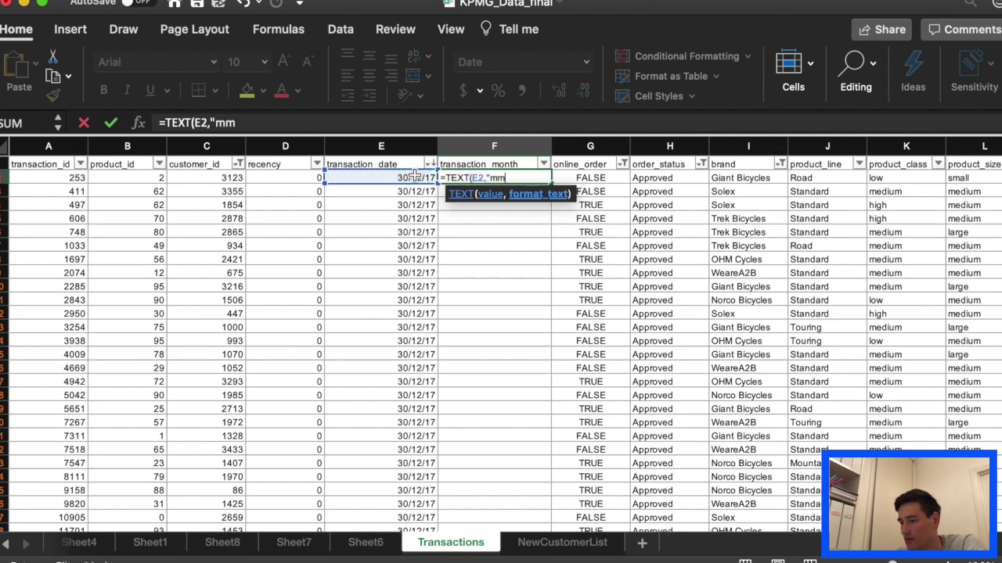
{"action": "type", "text": "mm\")"}
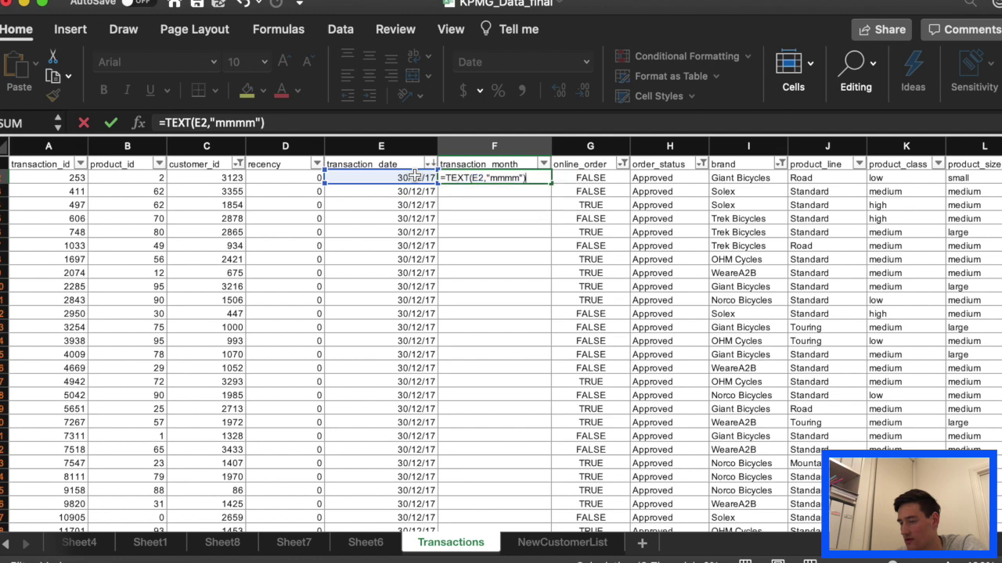
{"action": "key", "text": "Return"}
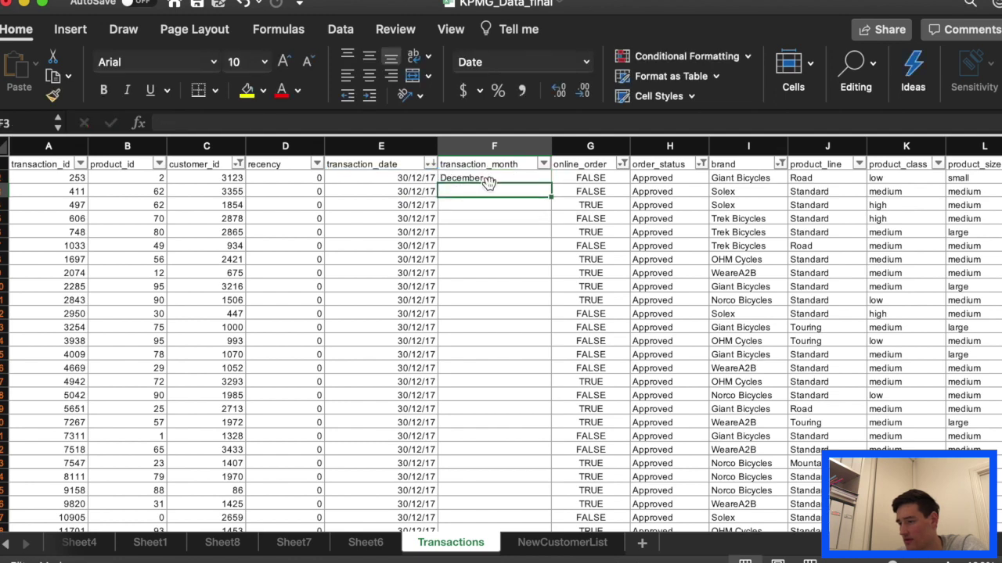
- Fill the month formula from F2 down the whole transaction_month column and check the filled rows
{"action": "left_click", "coordinate": [496, 180]}
{"action": "double_click", "coordinate": [551, 181]}
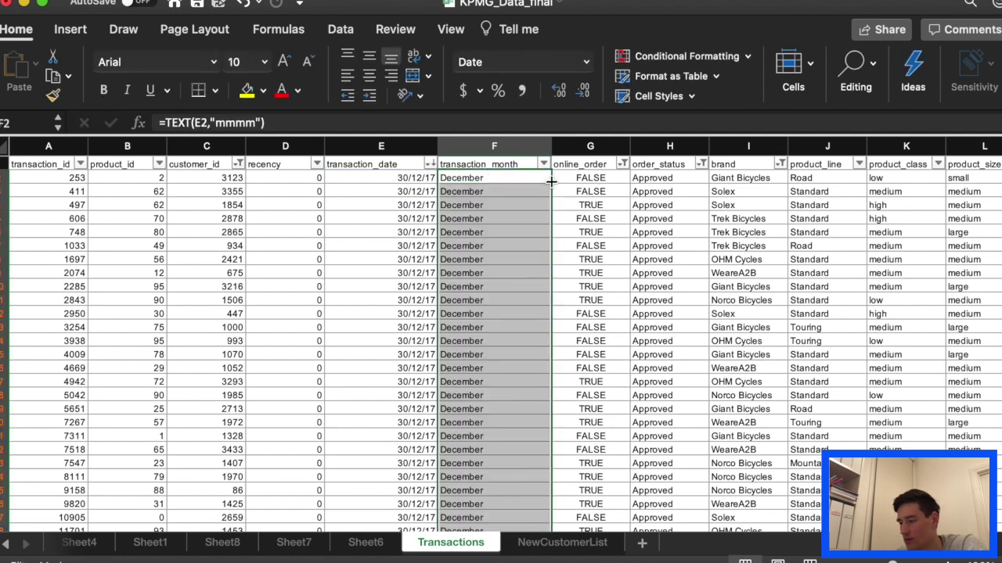
{"action": "scroll", "coordinate": [551, 278], "scroll_direction": "down", "scroll_amount": 5}
{"action": "scroll", "coordinate": [551, 278], "scroll_direction": "down", "scroll_amount": 15}
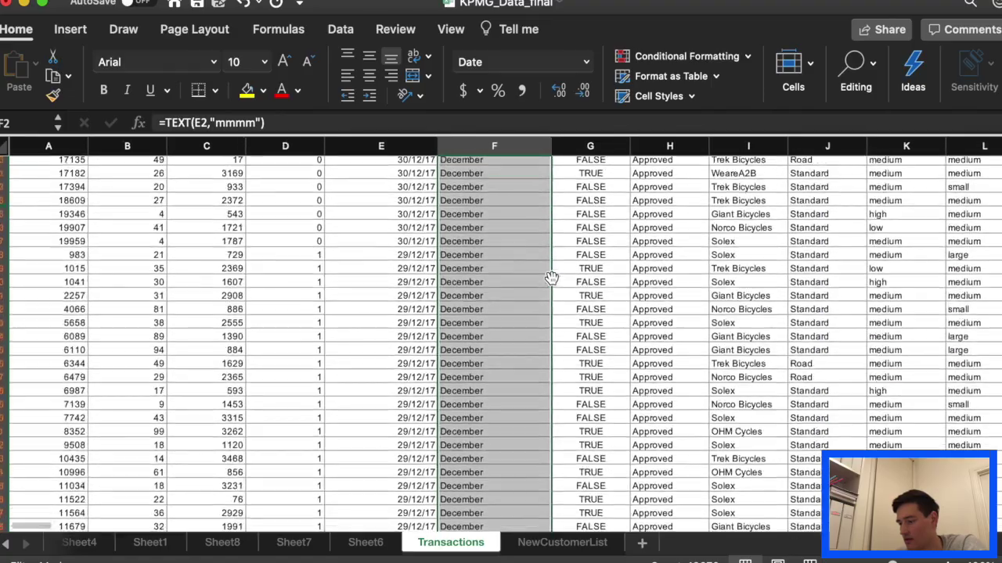
{"action": "scroll", "coordinate": [550, 277], "scroll_direction": "down", "scroll_amount": 10}
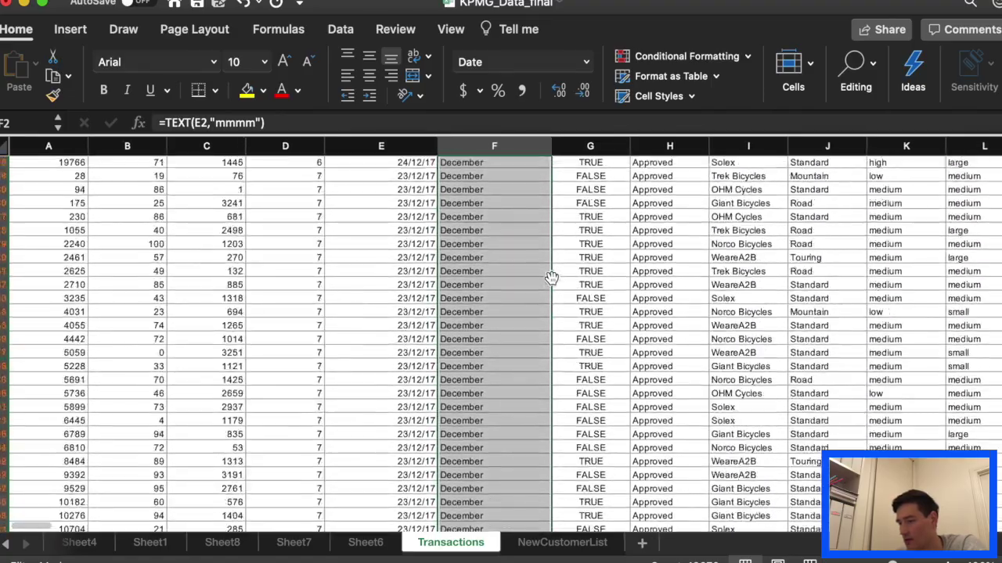
{"action": "scroll", "coordinate": [627, 341], "scroll_direction": "down", "scroll_amount": 10}
{"action": "scroll", "coordinate": [627, 341], "scroll_direction": "down", "scroll_amount": 15}
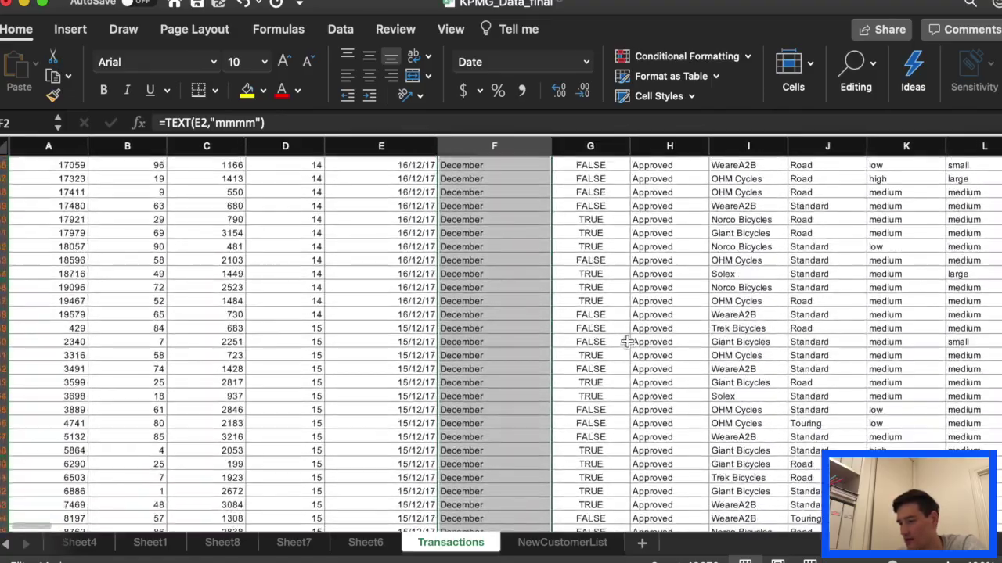
{"action": "mouse_move", "coordinate": [998, 168]}
{"action": "left_mouse_down"}
{"action": "mouse_move", "coordinate": [997, 407]}
{"action": "mouse_move", "coordinate": [998, 152]}
{"action": "left_mouse_up"}
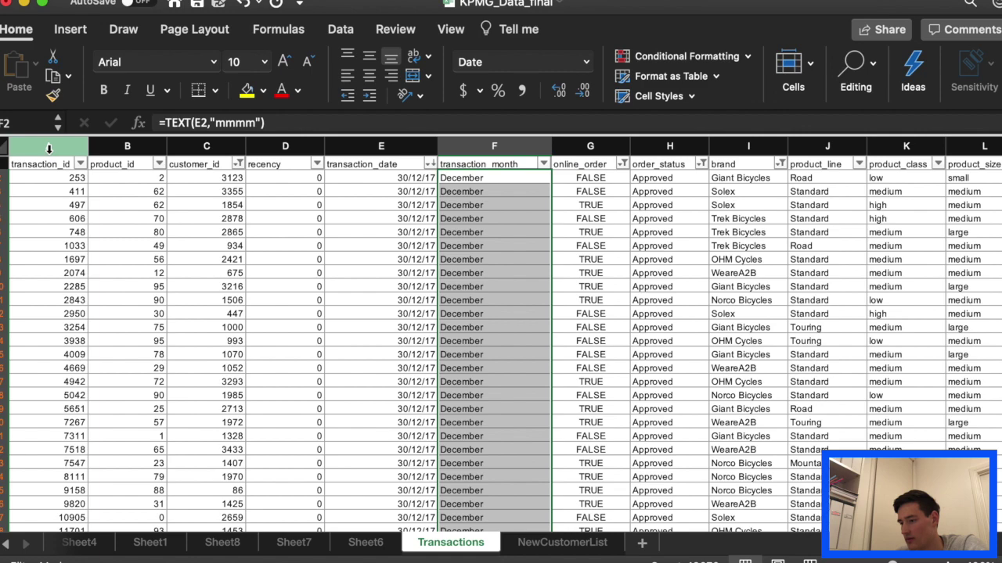
- Create a PivotTable on a new worksheet from columns A to Z of the Transactions sheet
{"action": "left_click_drag", "start_coordinate": [49, 148], "coordinate": [900, 266]}
{"action": "left_click", "coordinate": [68, 29]}
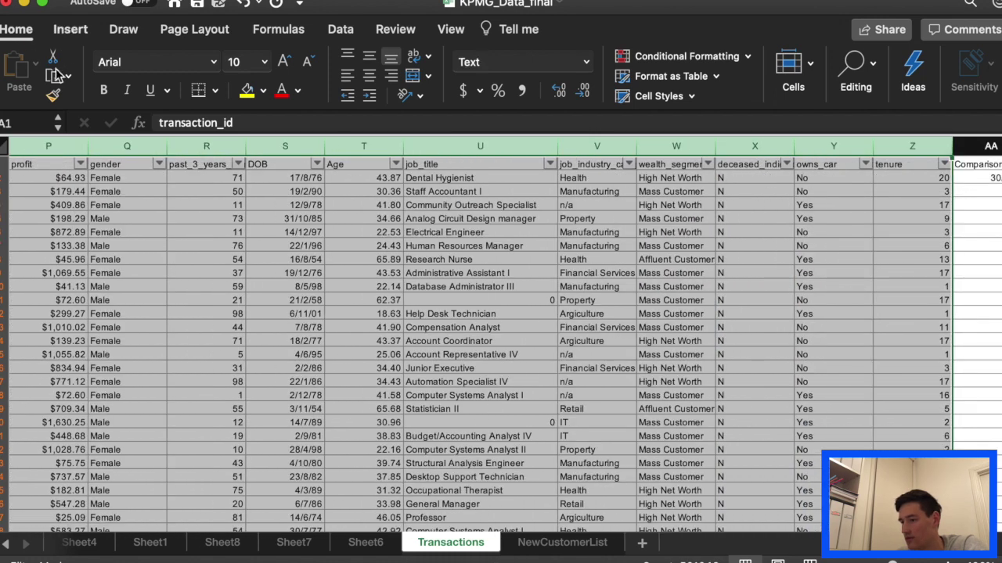
{"action": "left_click", "coordinate": [23, 68]}
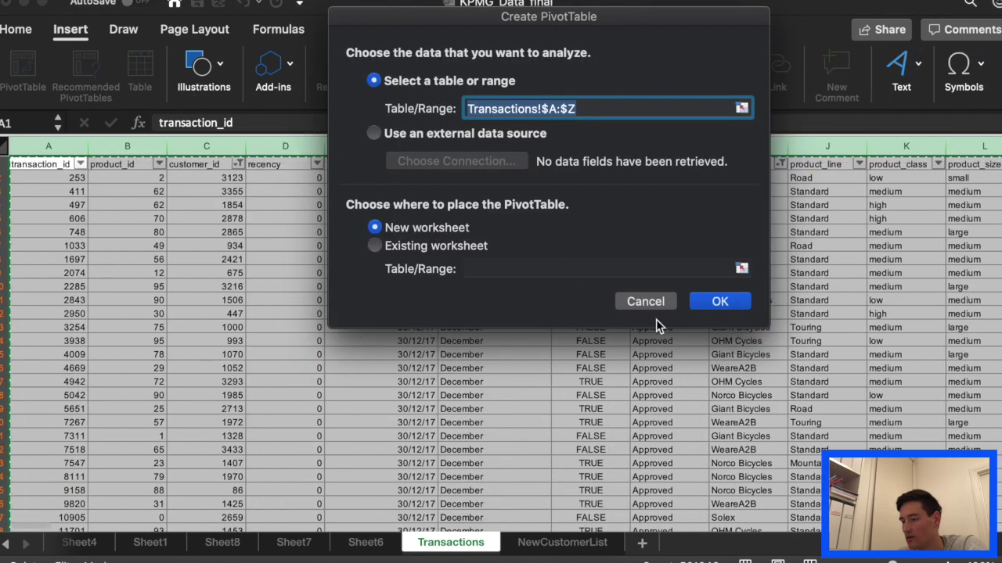
{"action": "left_click", "coordinate": [720, 307]}
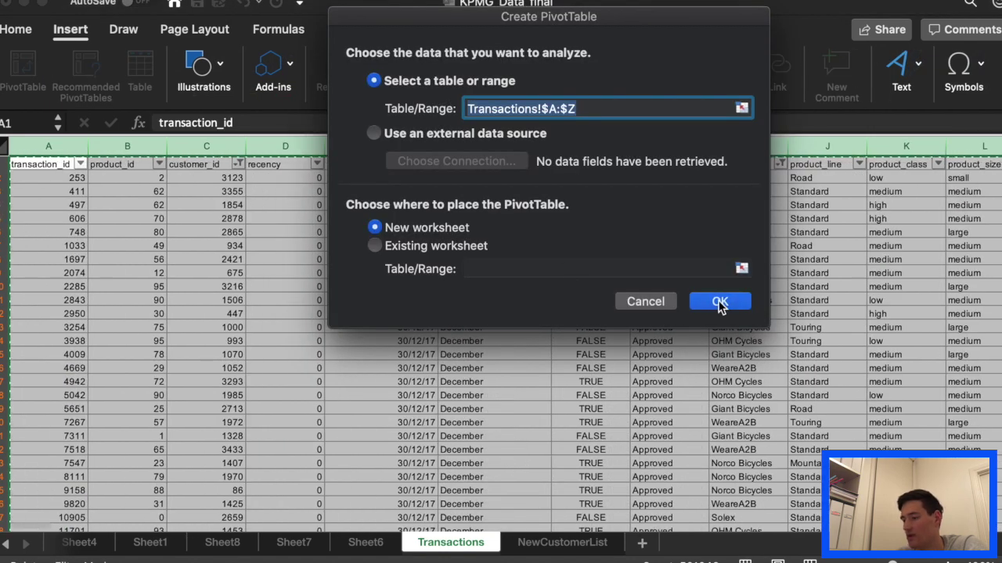
{"action": "left_click", "coordinate": [720, 305]}
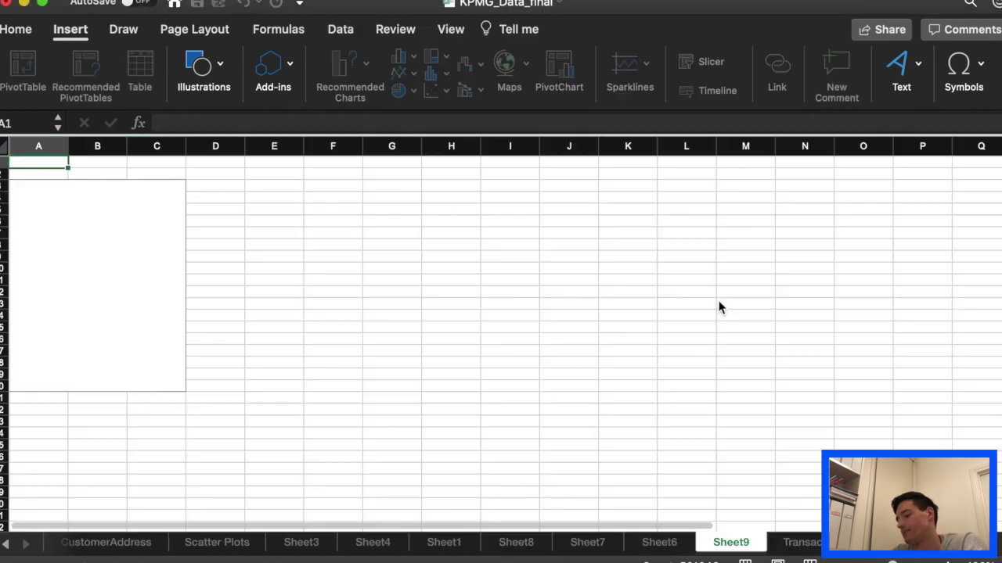
- Add the customer_id, Transaction Month and wealth_segment fields to the PivotTable
{"action": "scroll", "coordinate": [790, 187], "scroll_direction": "down", "scroll_amount": 2}
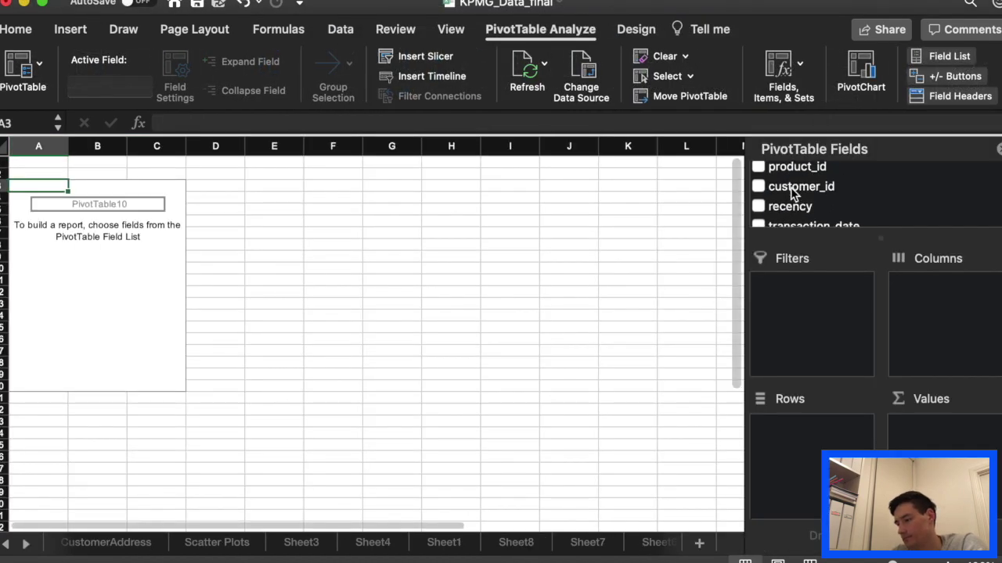
{"action": "left_click", "coordinate": [758, 174]}
{"action": "scroll", "coordinate": [789, 203], "scroll_direction": "down", "scroll_amount": 2}
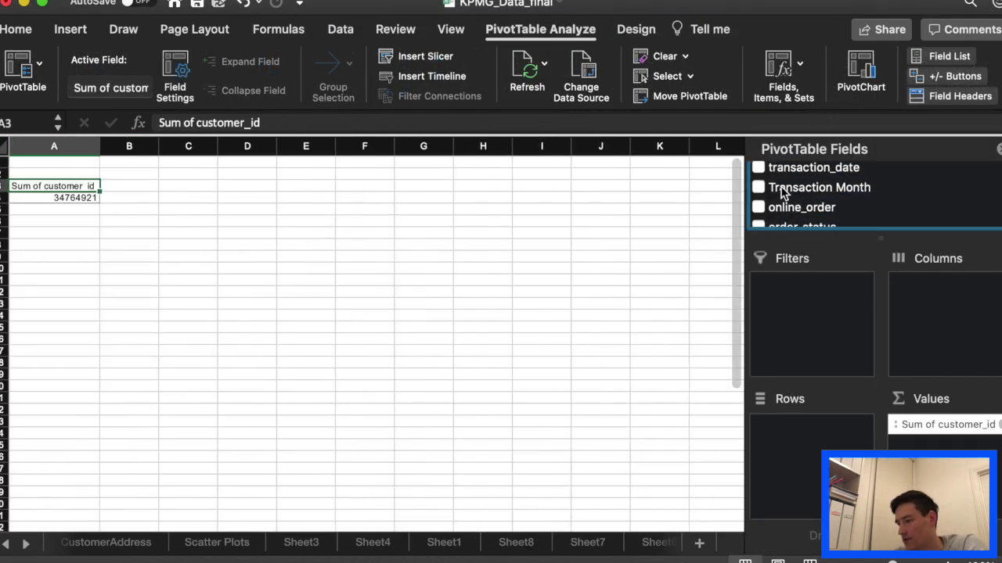
{"action": "left_click", "coordinate": [757, 187]}
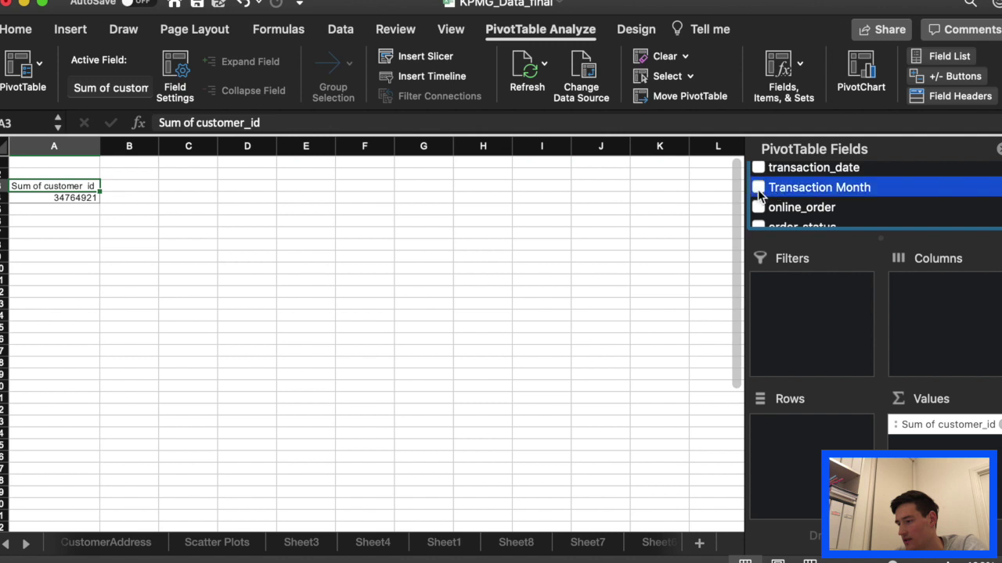
{"action": "scroll", "coordinate": [810, 213], "scroll_direction": "down", "scroll_amount": 1}
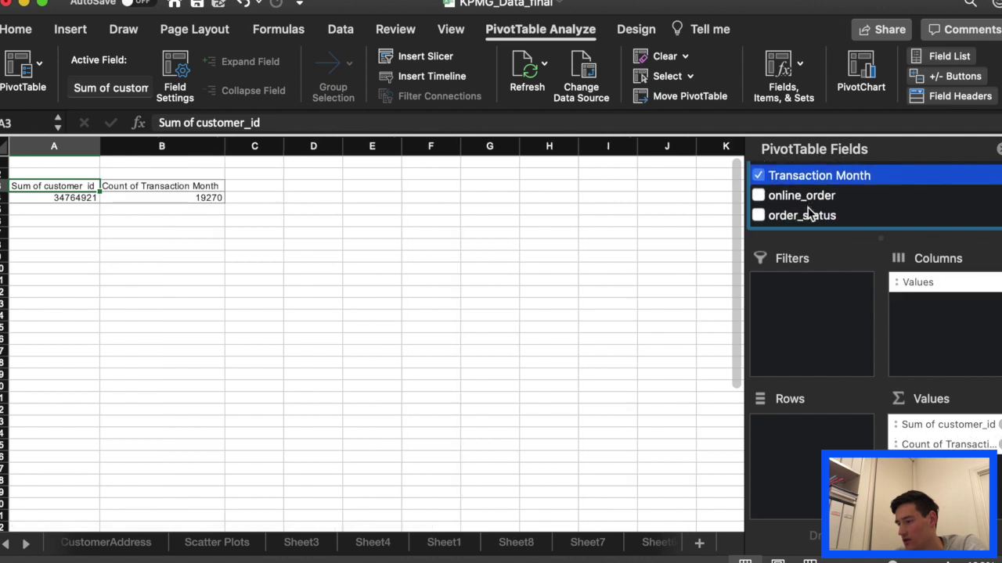
{"action": "scroll", "coordinate": [810, 213], "scroll_direction": "down", "scroll_amount": 2}
{"action": "scroll", "coordinate": [810, 213], "scroll_direction": "down", "scroll_amount": 10}
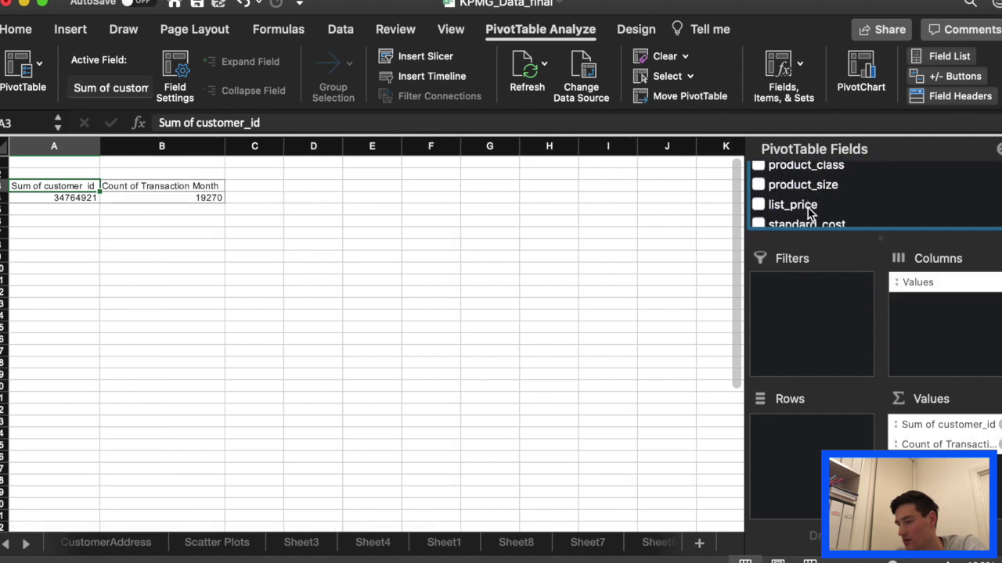
{"action": "scroll", "coordinate": [810, 215], "scroll_direction": "down", "scroll_amount": 4}
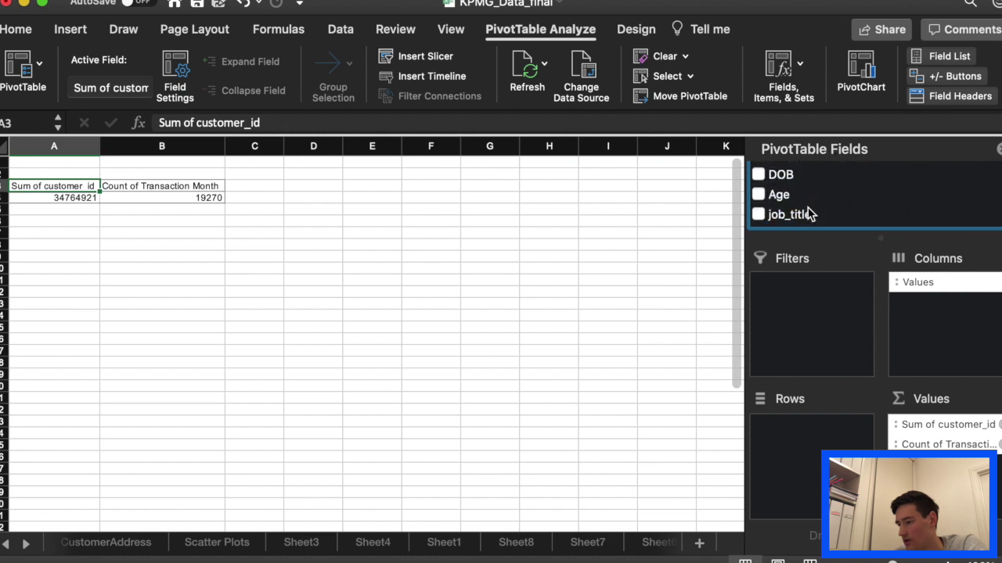
{"action": "left_click", "coordinate": [758, 212]}
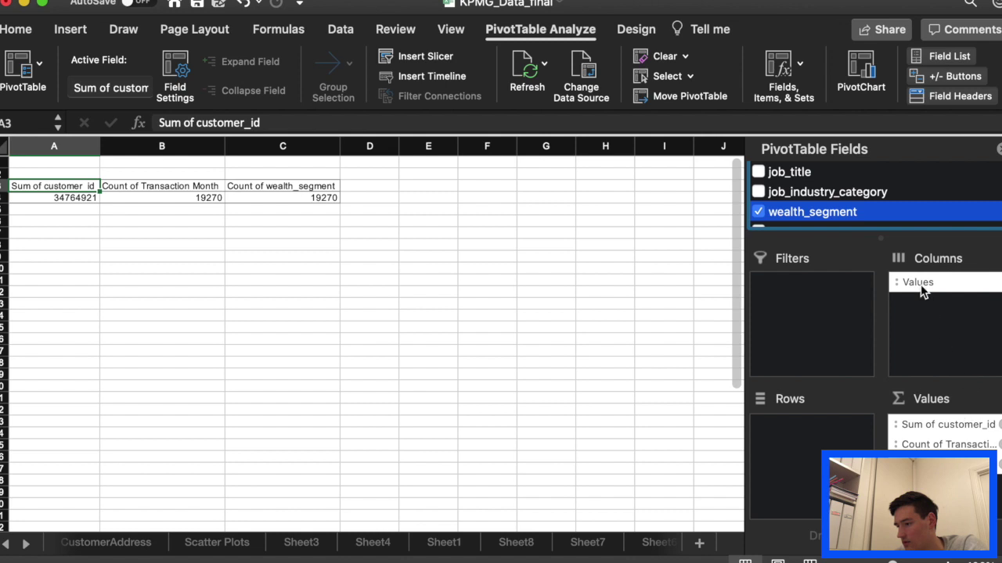
- Remove customer_id from the PivotTable and add the profit field
{"action": "scroll", "coordinate": [861, 197], "scroll_direction": "up", "scroll_amount": 15}
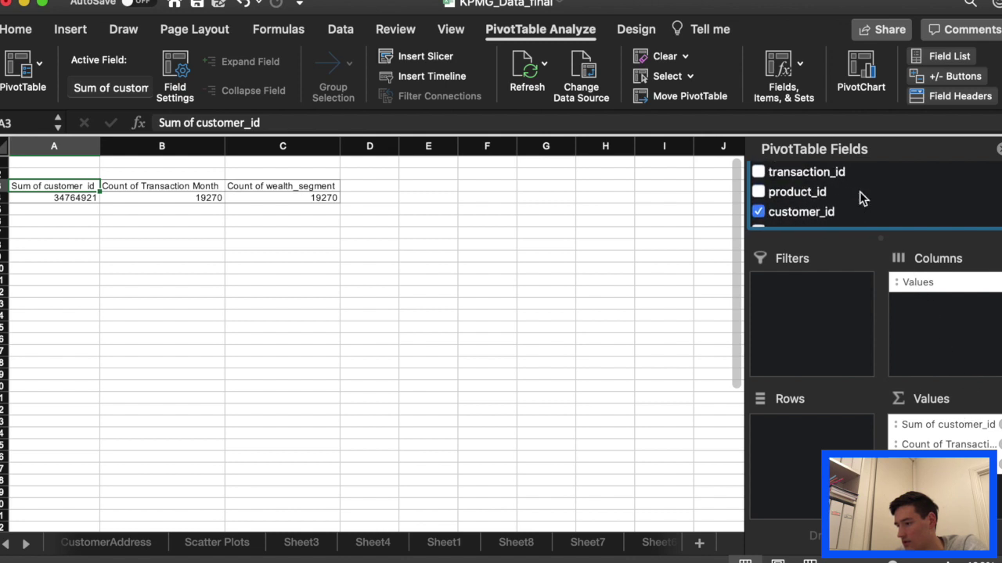
{"action": "left_click", "coordinate": [838, 212]}
{"action": "scroll", "coordinate": [838, 210], "scroll_direction": "down", "scroll_amount": 5}
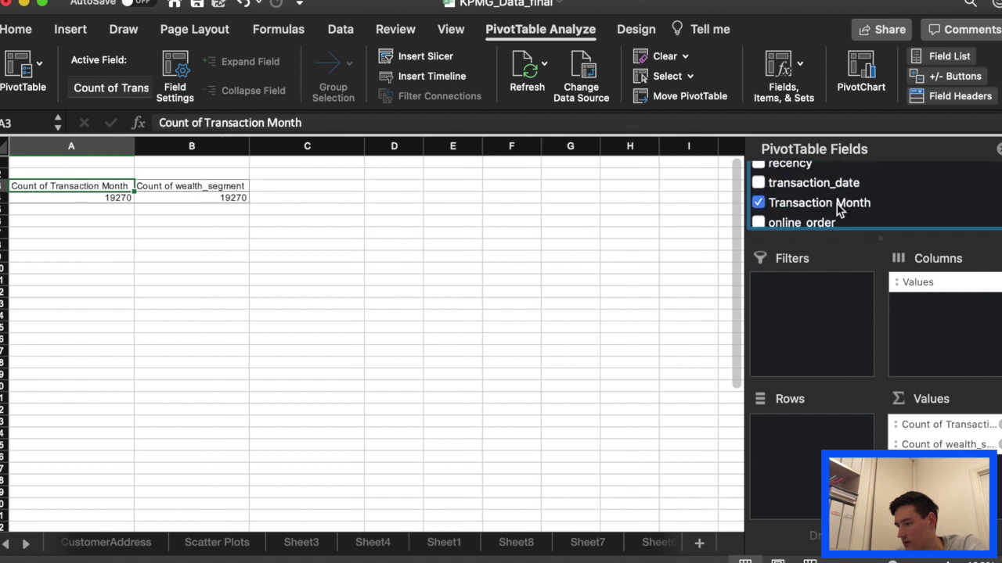
{"action": "scroll", "coordinate": [838, 210], "scroll_direction": "down", "scroll_amount": 8}
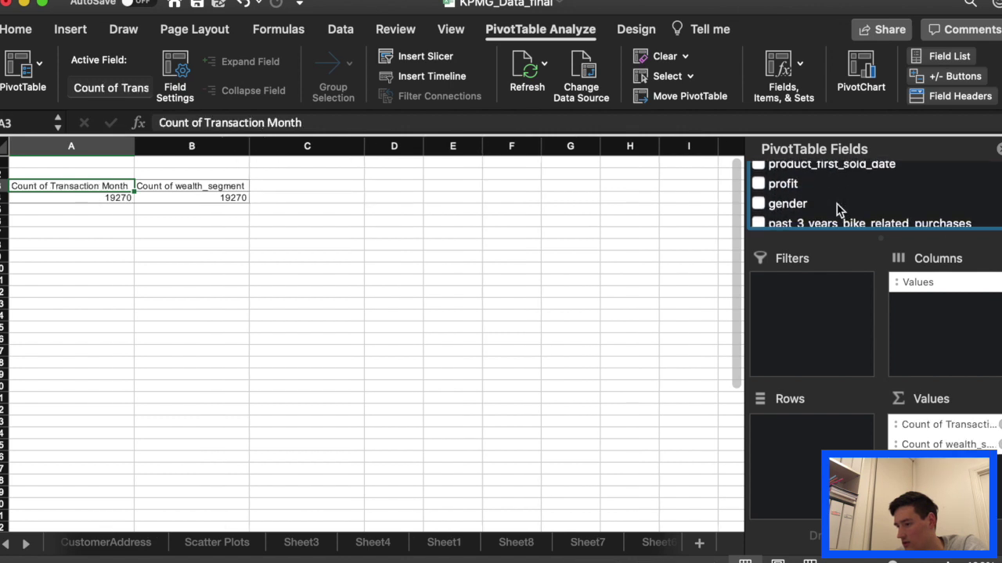
{"action": "left_click", "coordinate": [759, 184]}
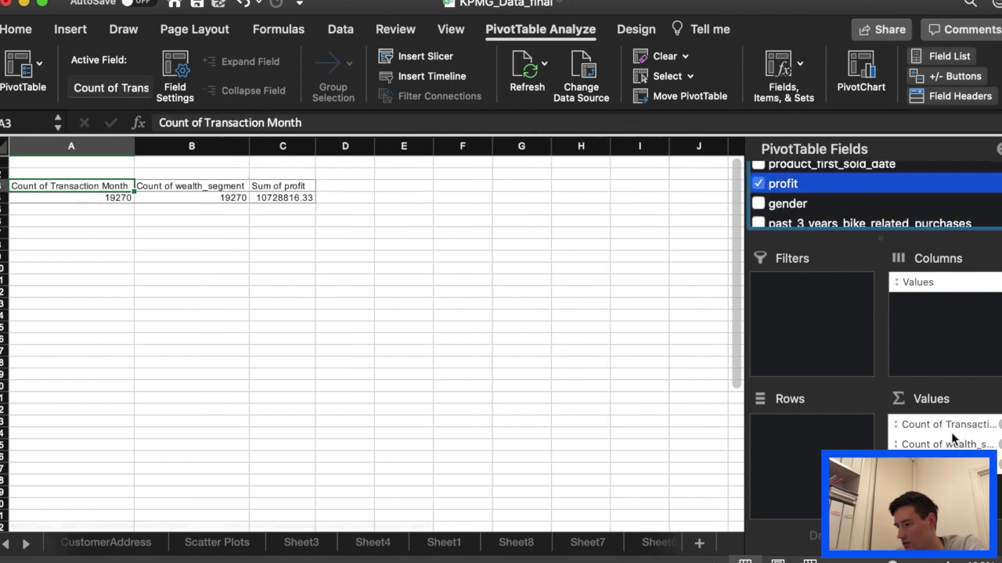
- Arrange the PivotTable with wealth_segment as rows and Transaction Month as columns, leaving profit as the only value
{"action": "left_click_drag", "start_coordinate": [955, 428], "coordinate": [820, 444]}
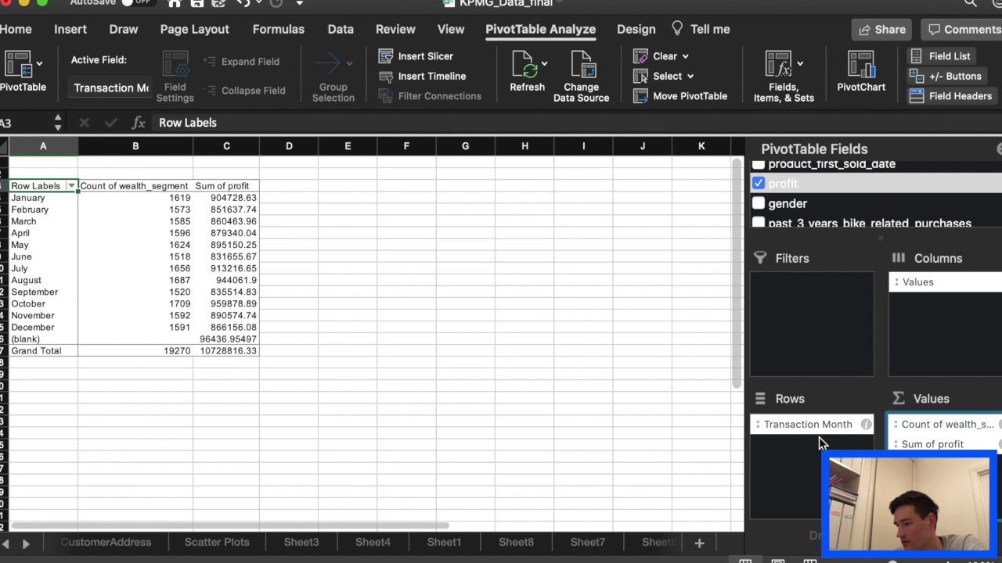
{"action": "left_click_drag", "start_coordinate": [817, 424], "coordinate": [943, 321]}
{"action": "left_click_drag", "start_coordinate": [932, 424], "coordinate": [798, 435]}
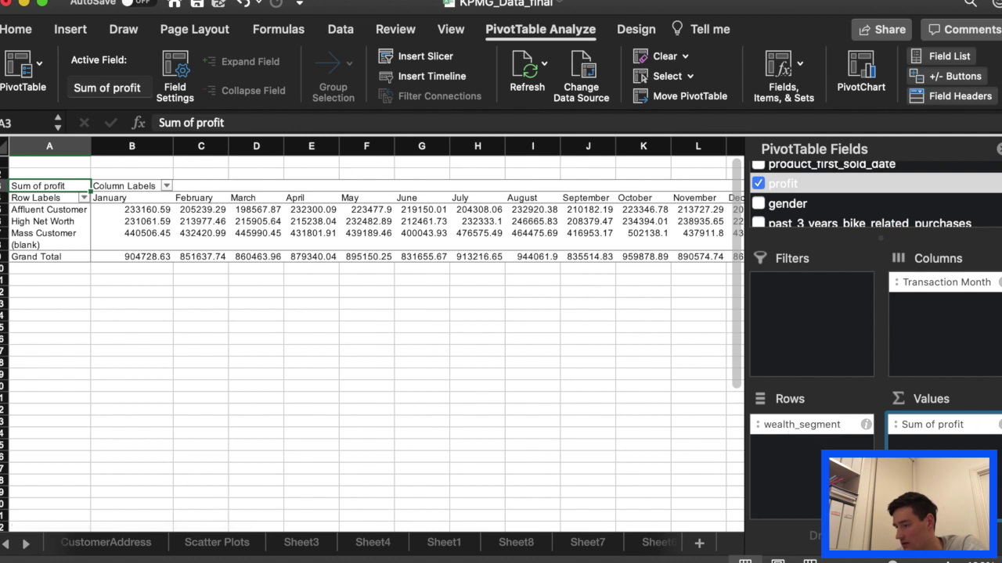
- Summarize the PivotTable's profit values by Average instead of Sum
{"action": "left_click", "coordinate": [997, 425]}
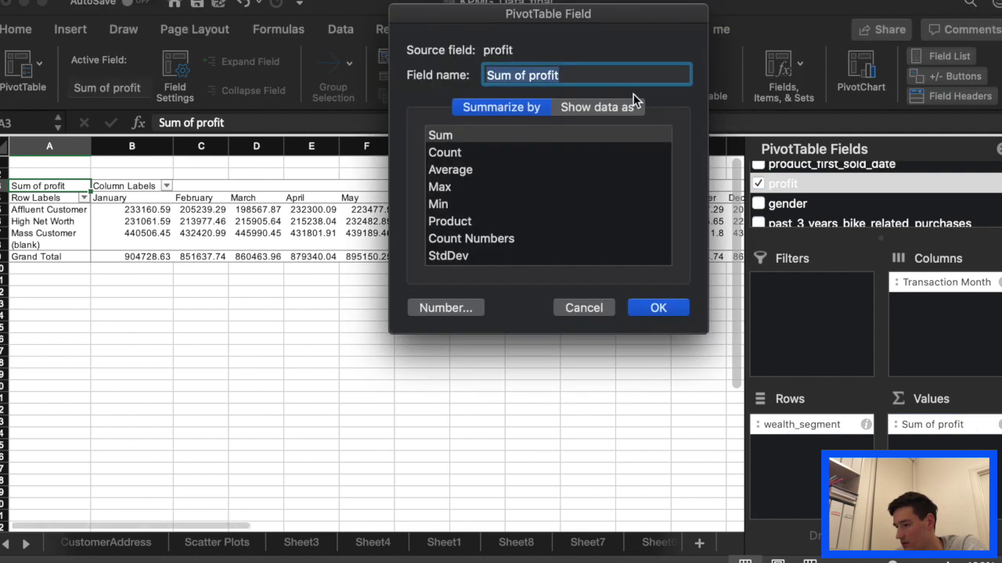
{"action": "left_click", "coordinate": [489, 170]}
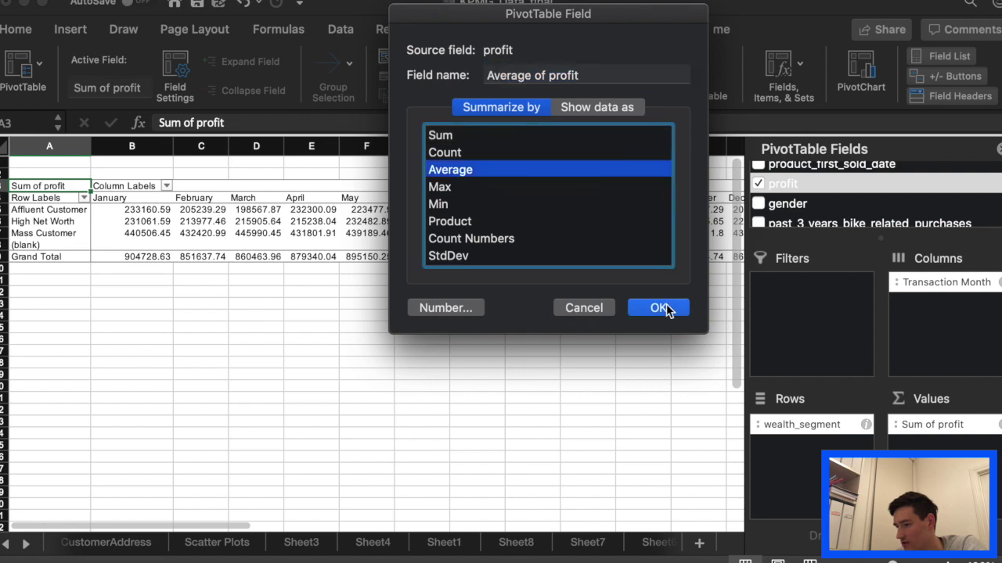
{"action": "left_click", "coordinate": [664, 309]}
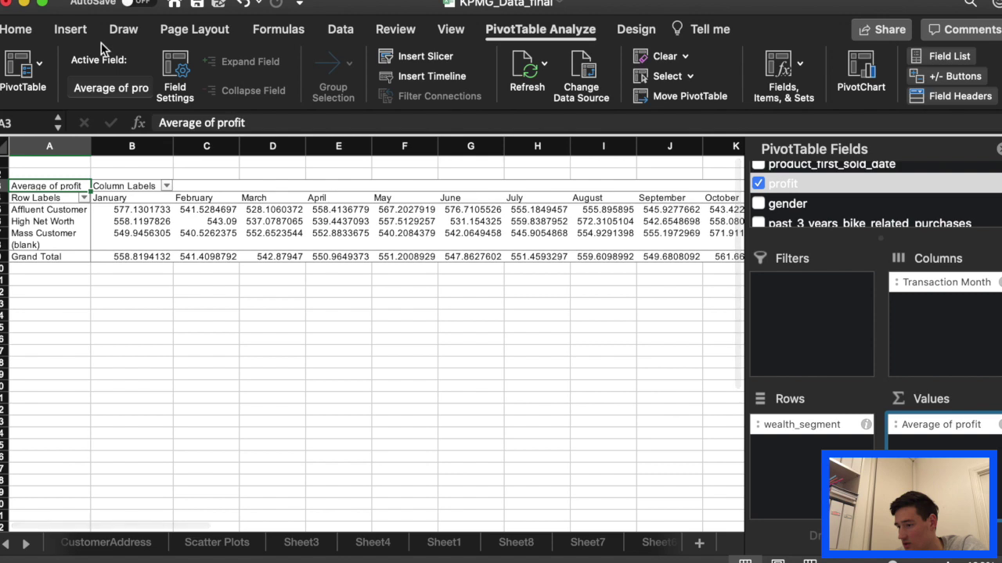
- Insert a line chart of the PivotTable and swap its fields so Transaction Month is the axis and wealth_segment the legend series
{"action": "left_click", "coordinate": [70, 29]}
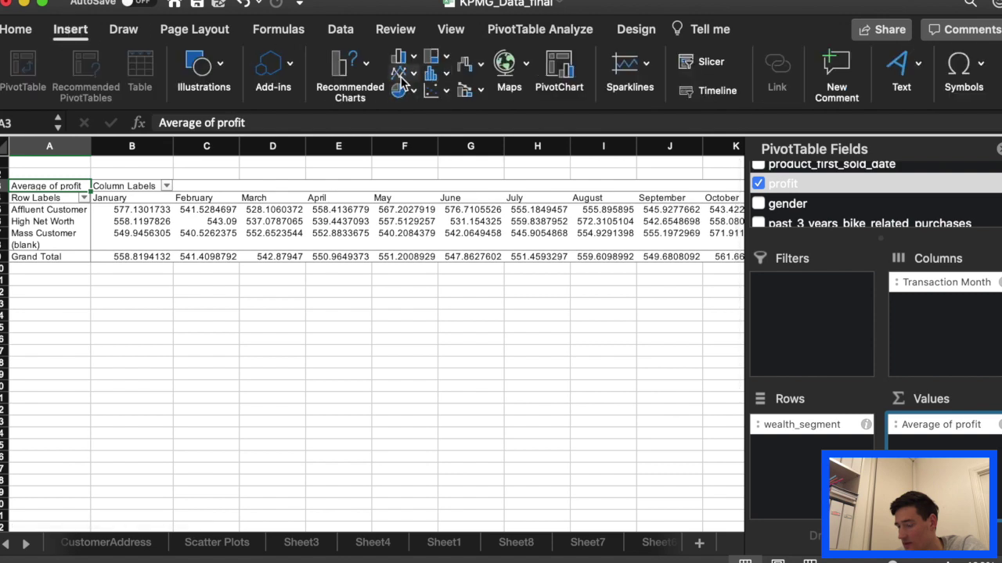
{"action": "left_click", "coordinate": [402, 72]}
{"action": "left_click", "coordinate": [423, 152]}
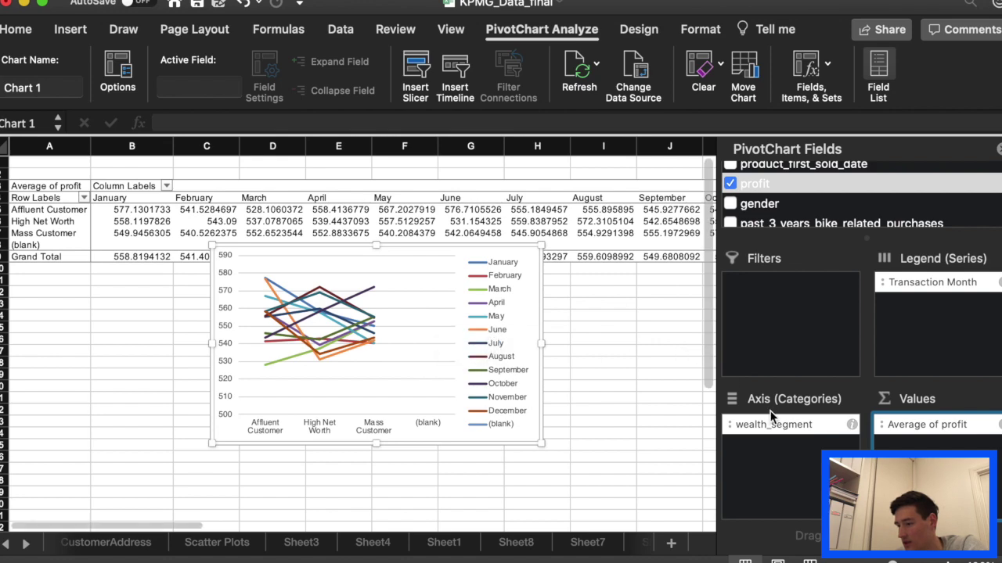
{"action": "left_click_drag", "start_coordinate": [777, 424], "coordinate": [800, 463]}
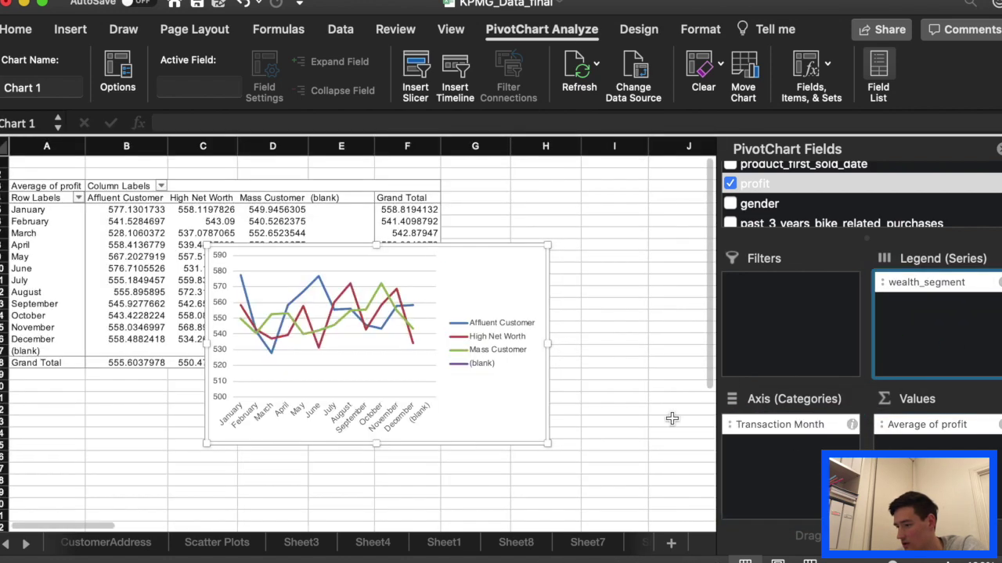
{"action": "left_click_drag", "start_coordinate": [496, 271], "coordinate": [496, 260]}
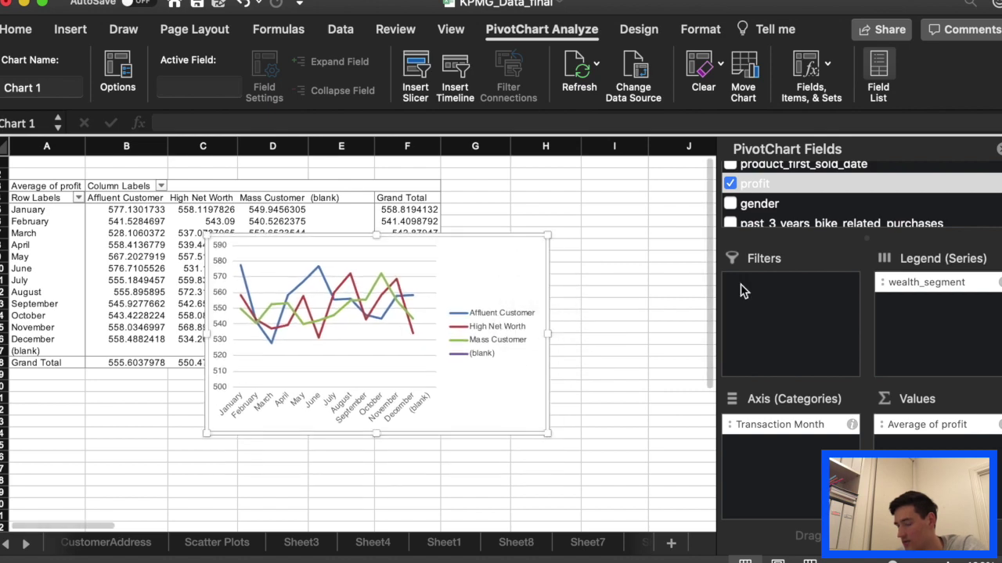
- In the Book2 dashboard, paste the Distribution of Customers bar and pie charts beside the average profits line chart, starting at H5
{"action": "left_click", "coordinate": [639, 315]}
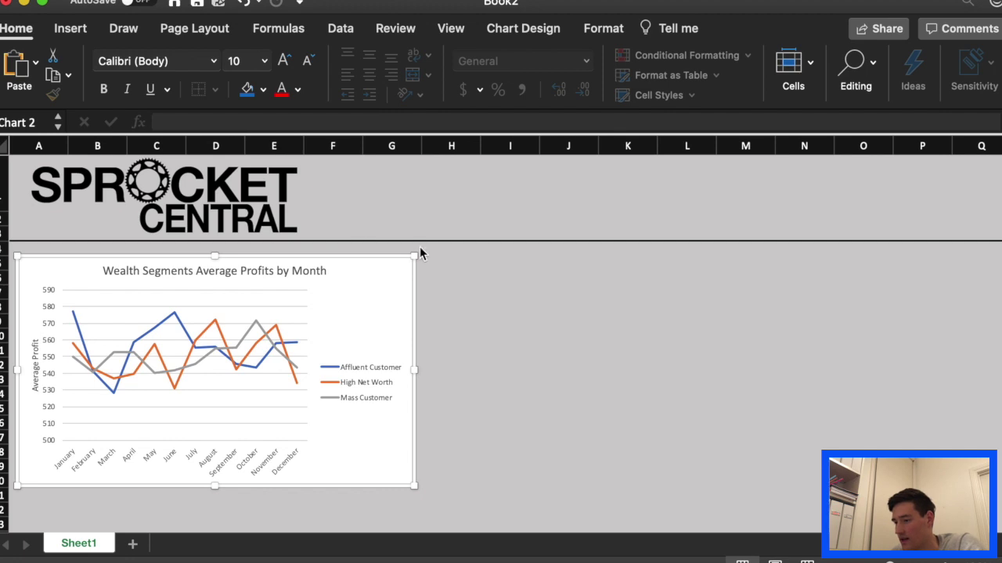
{"action": "left_click", "coordinate": [473, 260]}
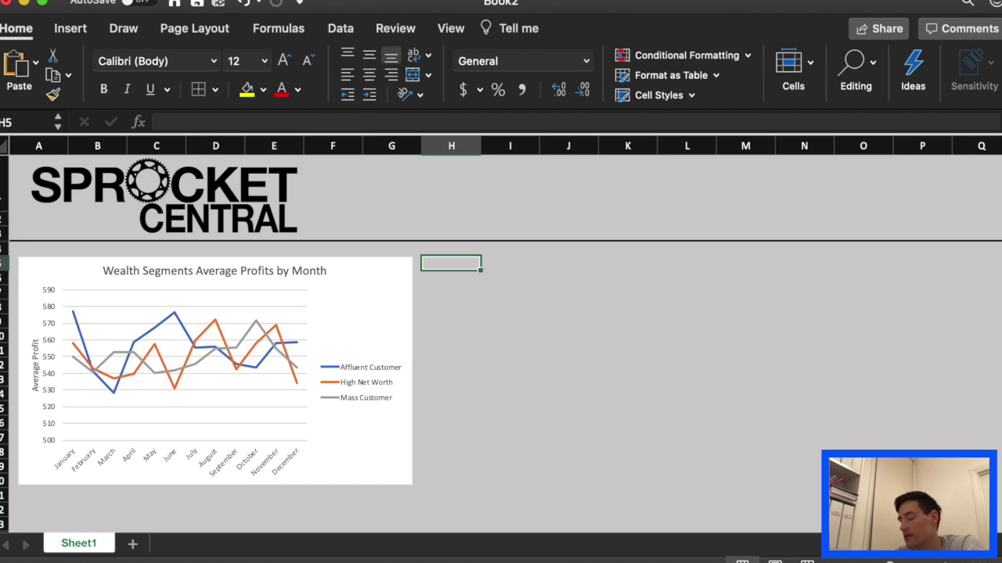
{"action": "key", "text": "super+v"}
{"action": "scroll", "coordinate": [766, 195], "scroll_direction": "right", "scroll_amount": 5}
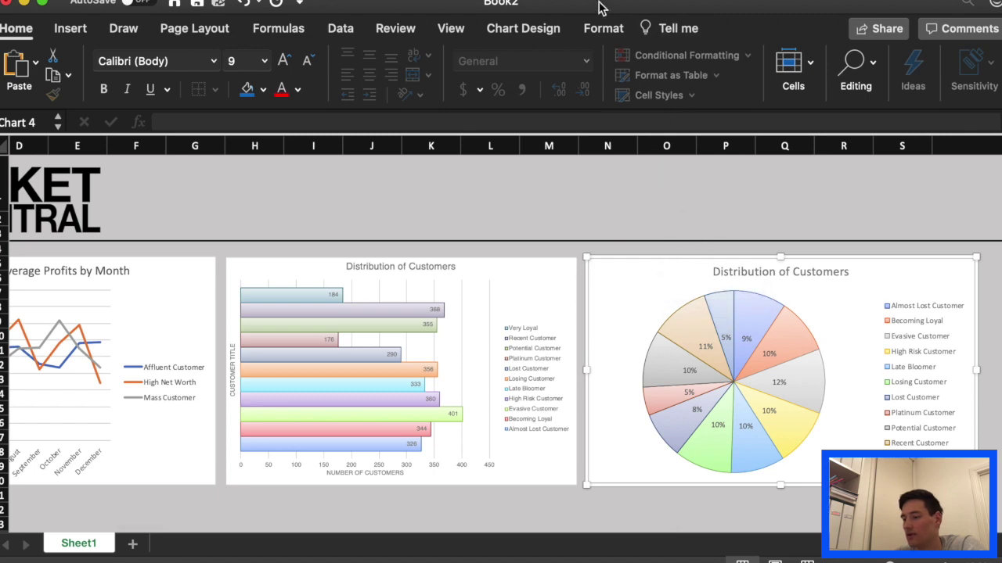
- Switch to the KPMG_Data_final workbook and copy Sheet1's RFM Value column with its header, from H3 down to the last row
{"action": "key", "text": "super+grave"}
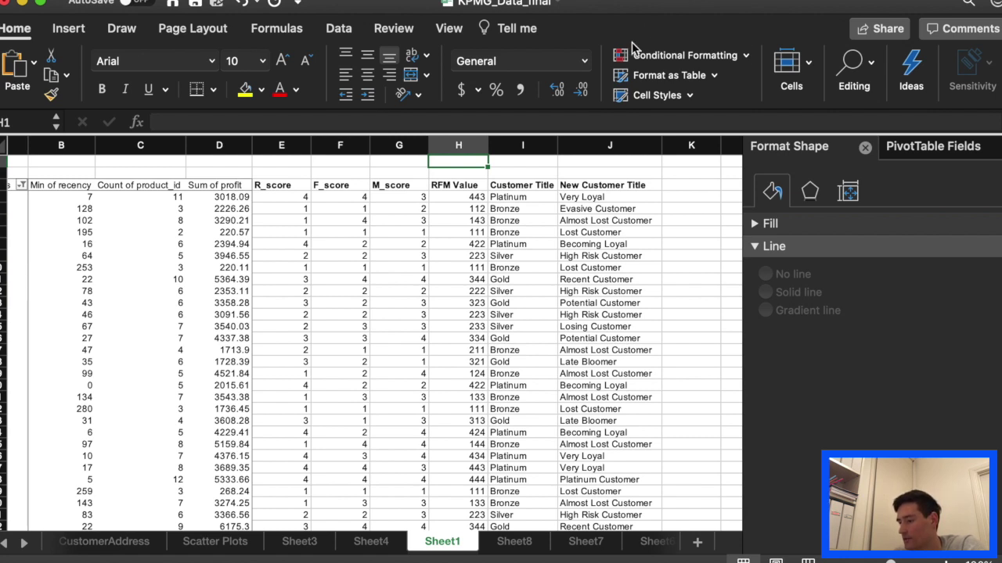
{"action": "left_click", "coordinate": [468, 185]}
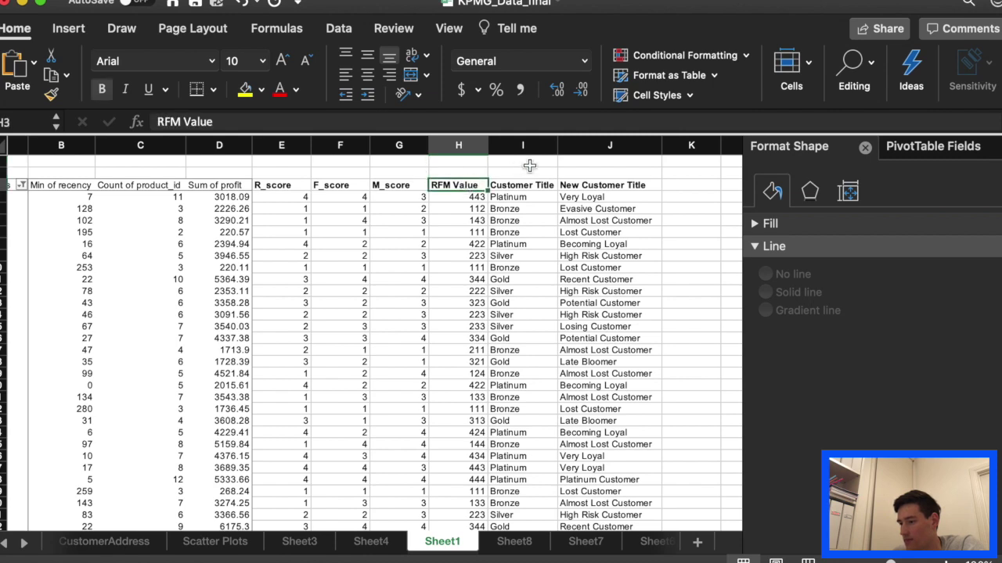
{"action": "key", "text": "super+shift+Down"}
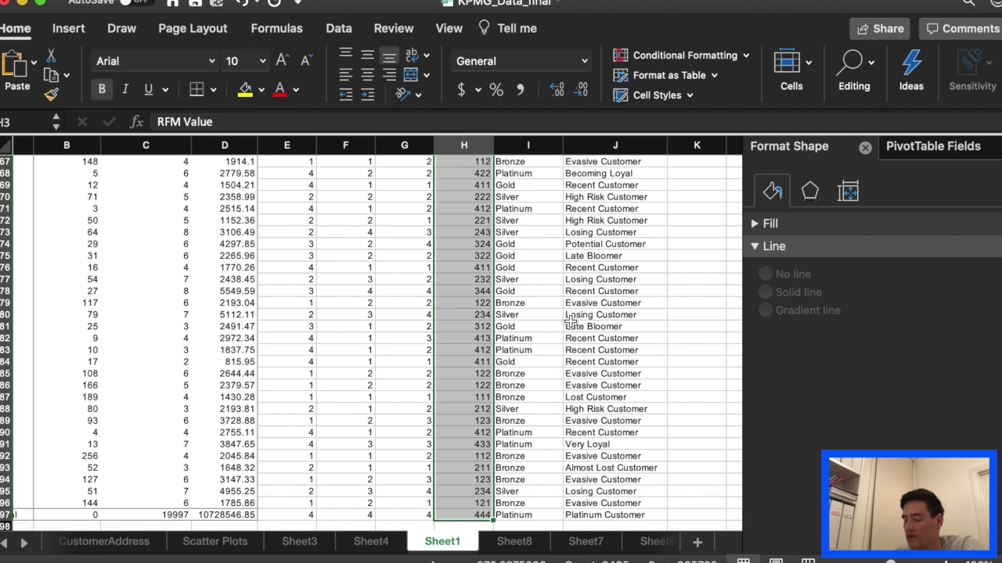
{"action": "key", "text": "super+c"}
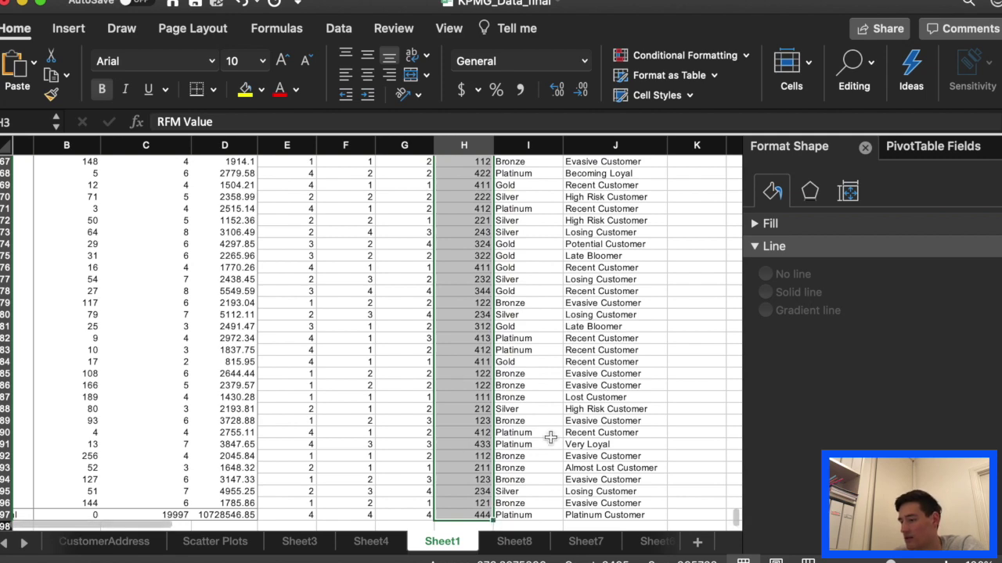
- Paste the copied RFM Value column into the empty area of Sheet1, starting at AQ2
{"action": "scroll", "coordinate": [587, 399], "scroll_direction": "up", "scroll_amount": 20}
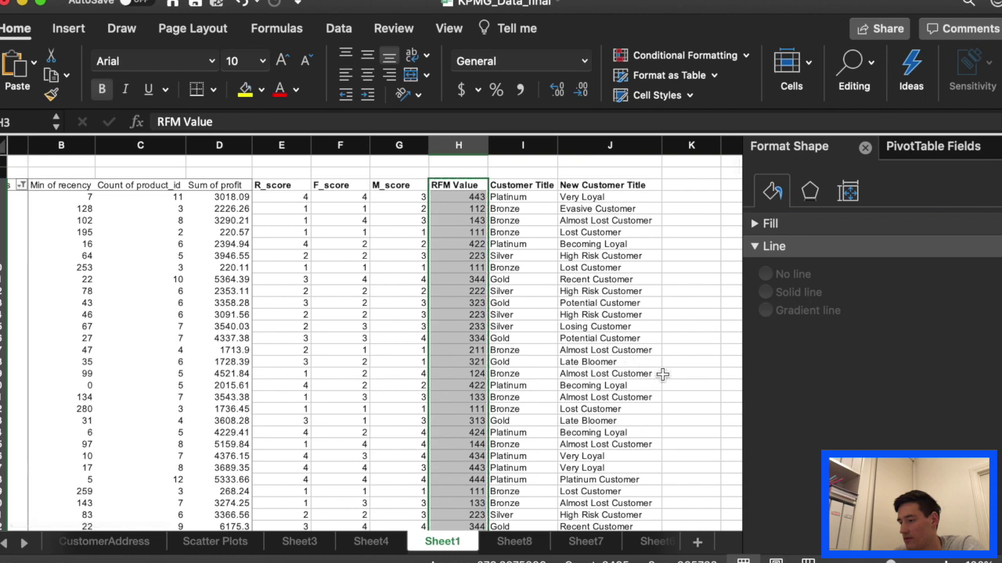
{"action": "scroll", "coordinate": [662, 371], "scroll_direction": "right", "scroll_amount": 10}
{"action": "scroll", "coordinate": [662, 374], "scroll_direction": "right", "scroll_amount": 15}
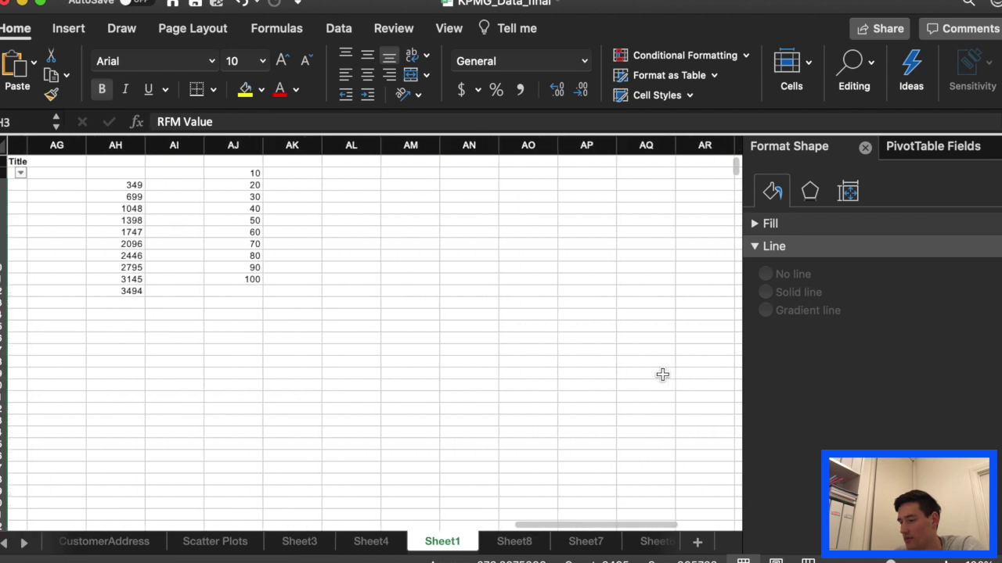
{"action": "scroll", "coordinate": [662, 375], "scroll_direction": "left", "scroll_amount": 3}
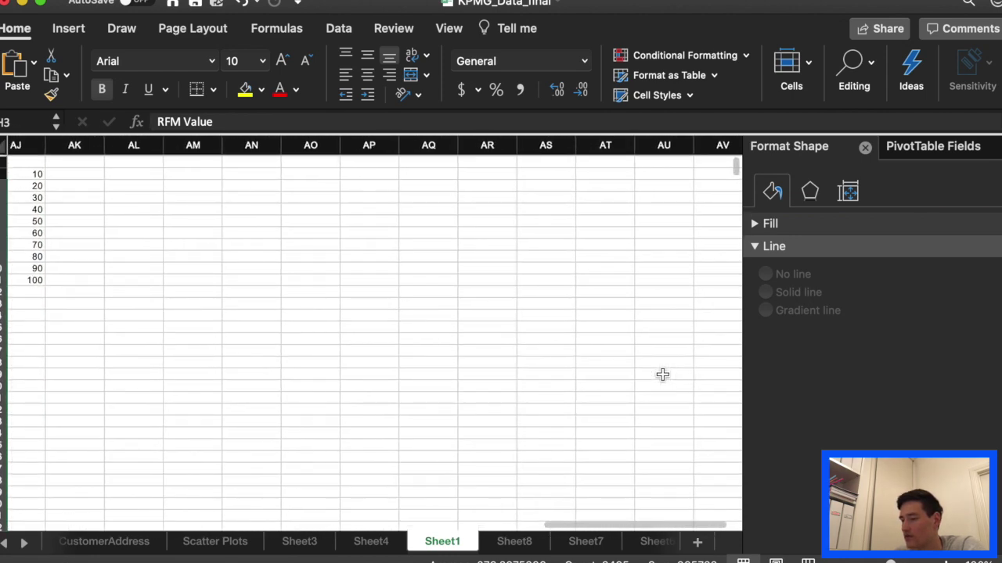
{"action": "scroll", "coordinate": [692, 230], "scroll_direction": "right", "scroll_amount": 1}
{"action": "scroll", "coordinate": [692, 230], "scroll_direction": "right", "scroll_amount": 1}
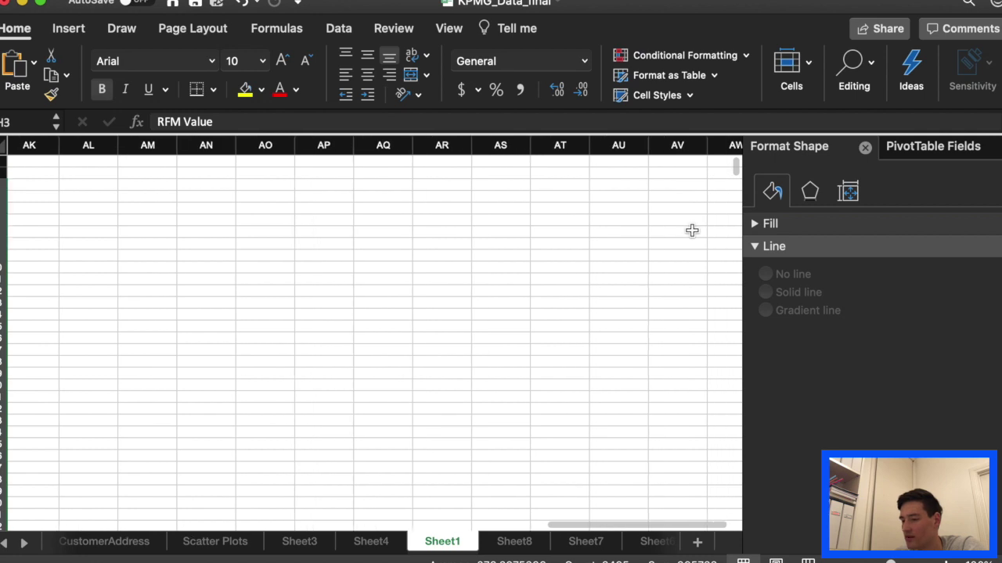
{"action": "left_click", "coordinate": [383, 173]}
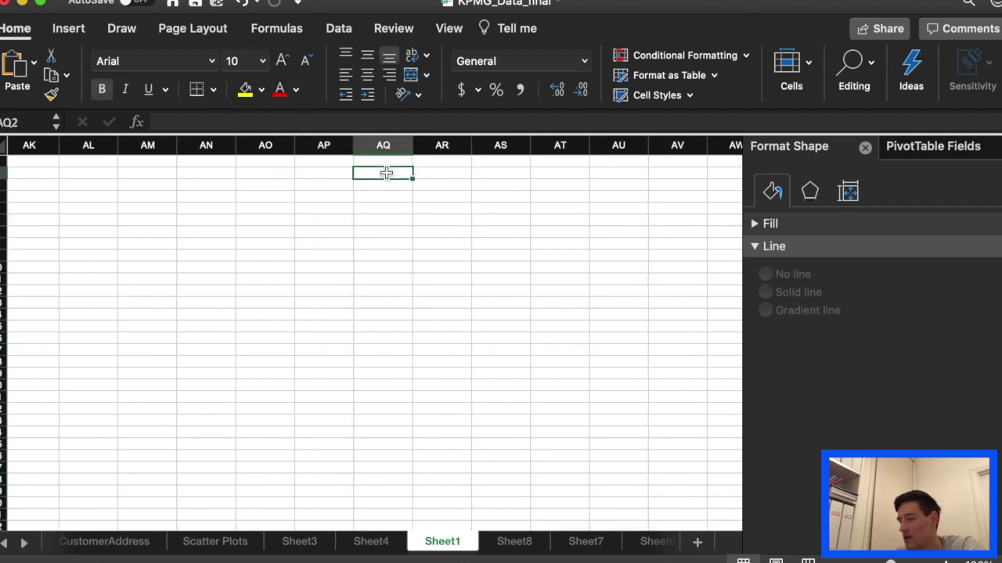
{"action": "key", "text": "super+v"}
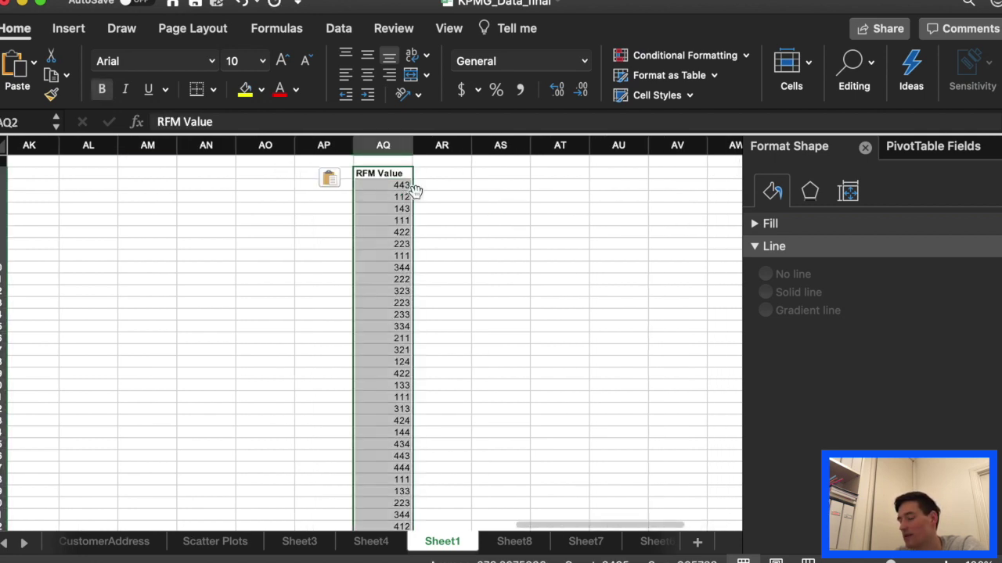
{"action": "scroll", "coordinate": [353, 183], "scroll_direction": "right", "scroll_amount": 1}
- Apply a filter to the RFM Value header in AQ2 and sort the column in ascending order
{"action": "left_click", "coordinate": [353, 180]}
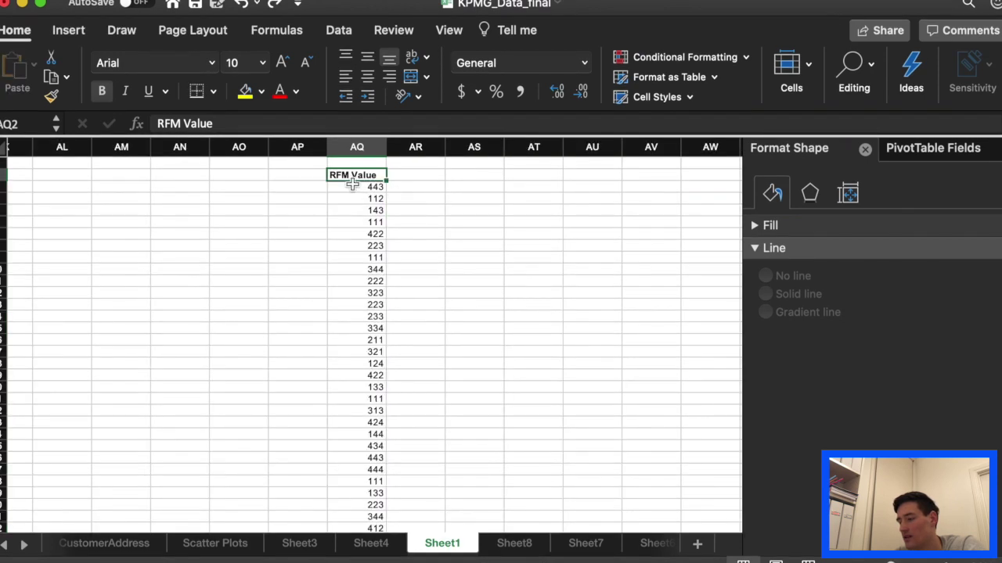
{"action": "left_click", "coordinate": [854, 75]}
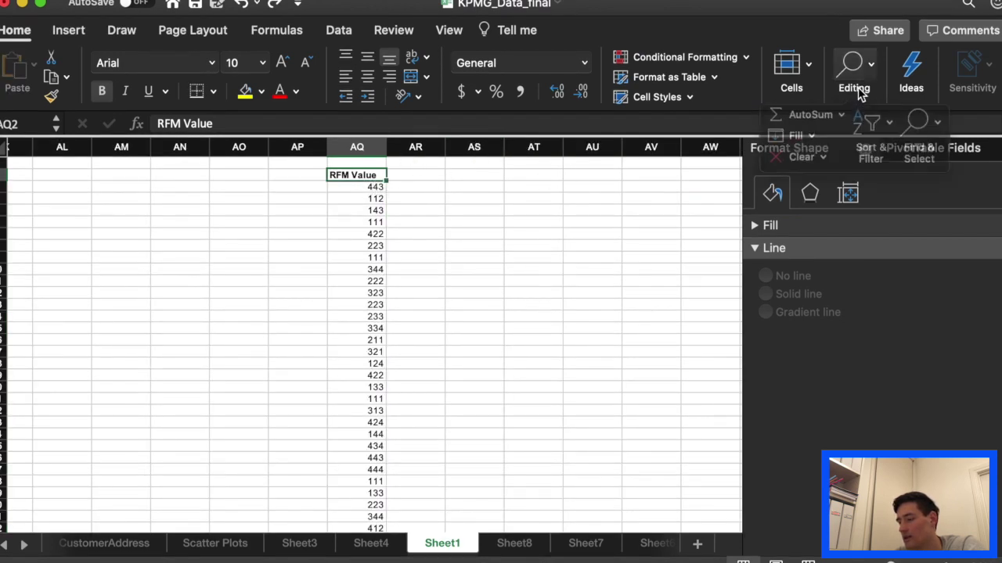
{"action": "left_click", "coordinate": [870, 120]}
{"action": "left_click", "coordinate": [884, 227]}
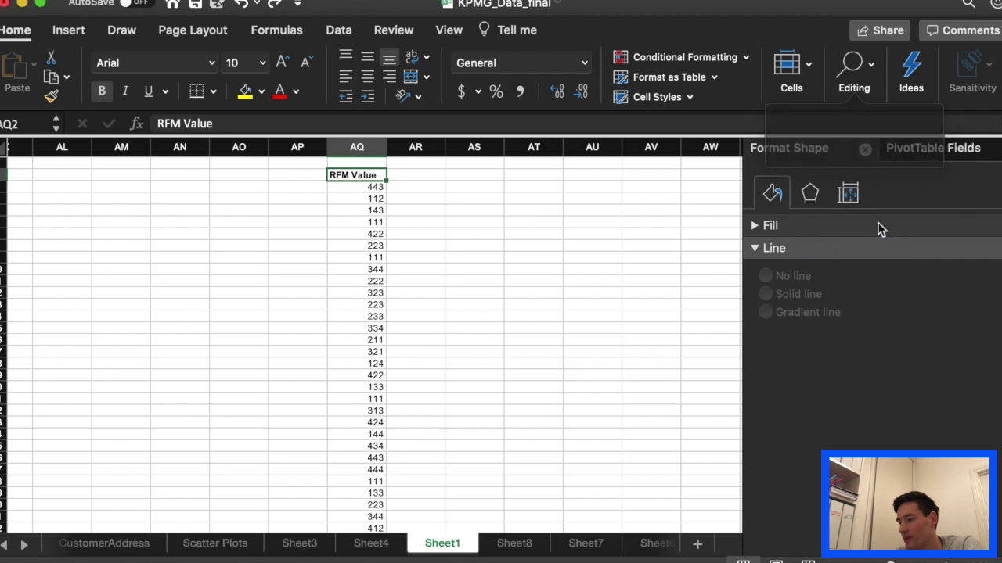
{"action": "left_click_drag", "start_coordinate": [368, 181], "coordinate": [383, 190]}
{"action": "left_click", "coordinate": [603, 173]}
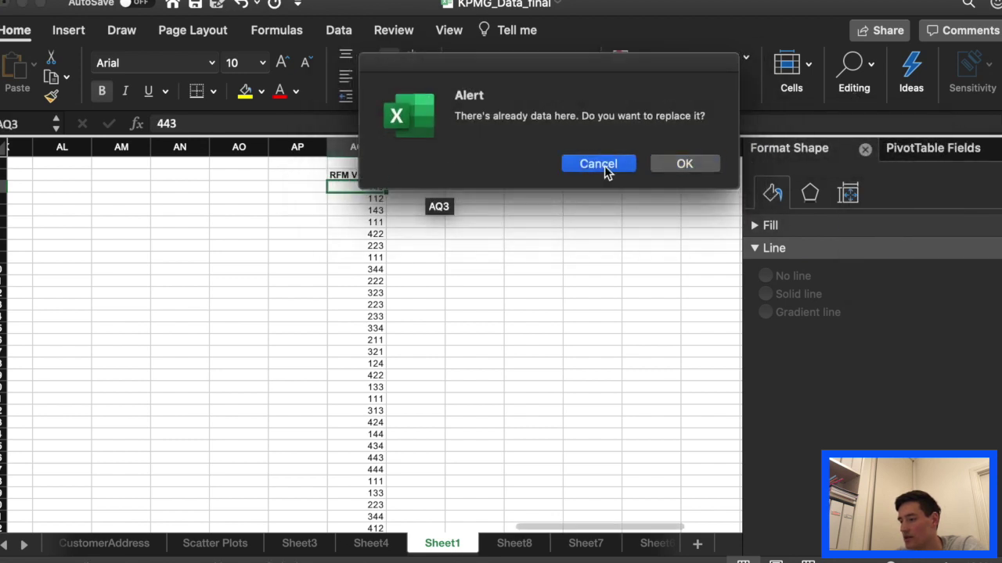
{"action": "left_click", "coordinate": [854, 82]}
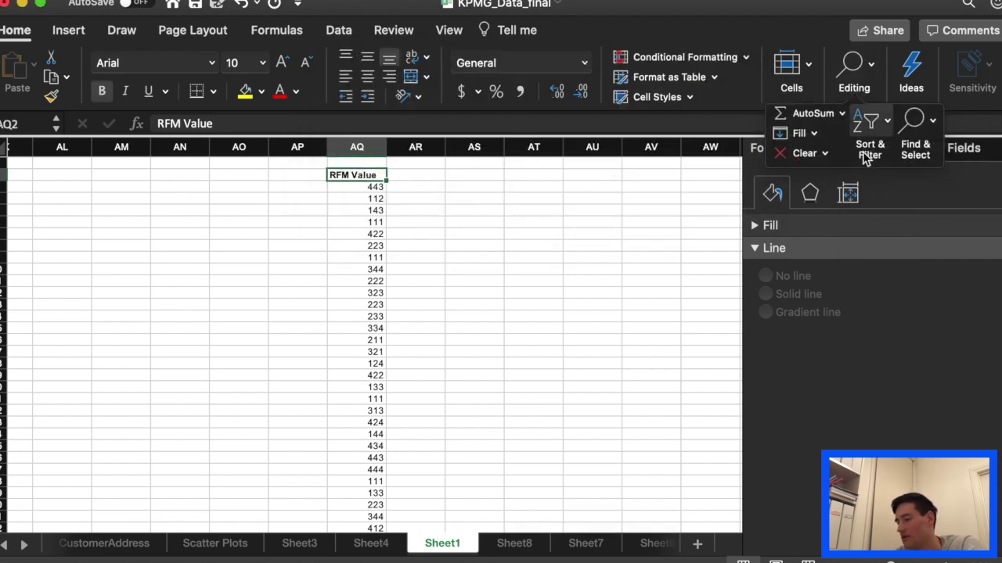
{"action": "left_click", "coordinate": [870, 120]}
{"action": "left_click", "coordinate": [875, 227]}
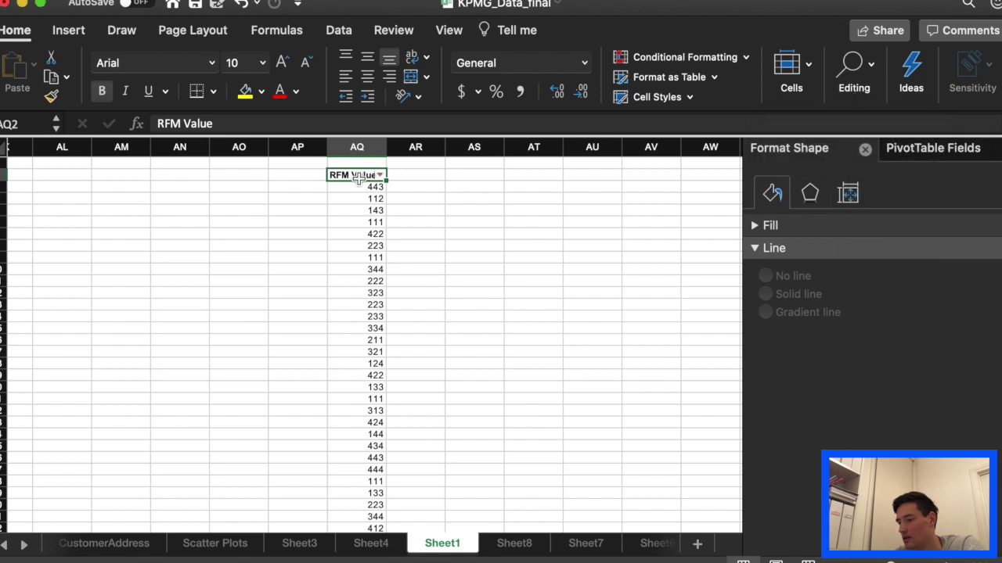
{"action": "left_click", "coordinate": [380, 176]}
{"action": "left_click", "coordinate": [433, 229]}
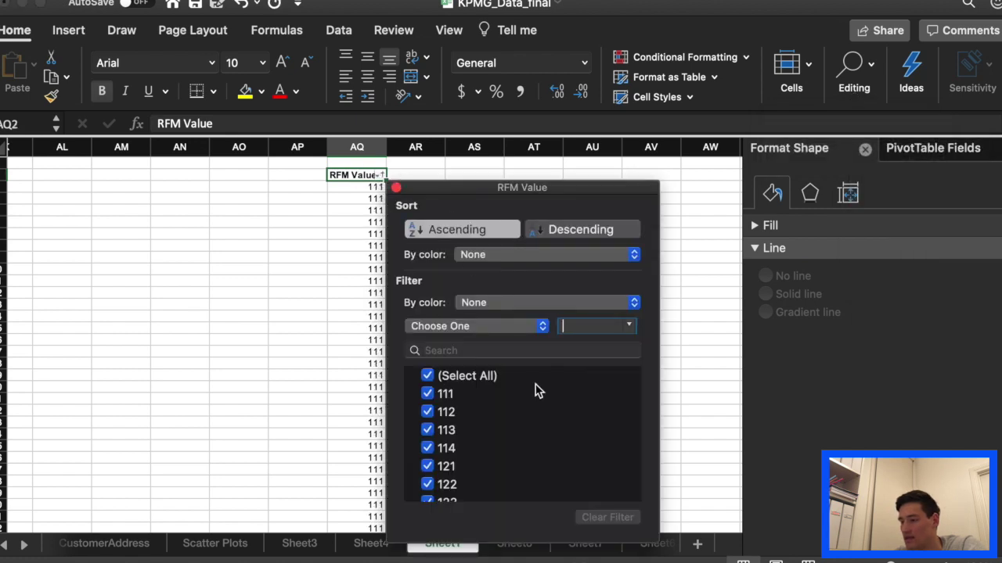
{"action": "left_click", "coordinate": [305, 171]}
- Enter the header Rank in AP2 and the starting rank 1 in AP3, beside the sorted RFM values
{"action": "left_click", "coordinate": [305, 174]}
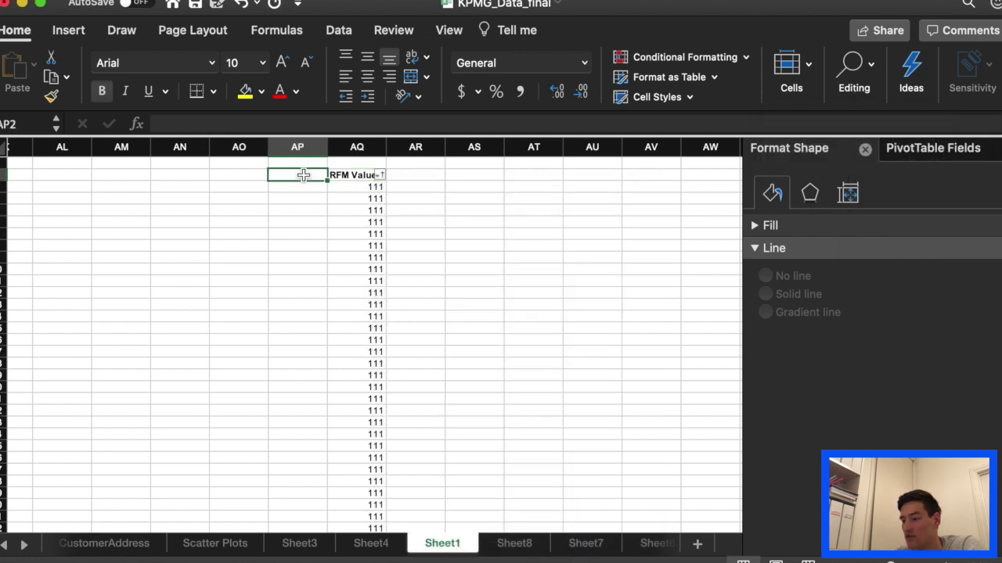
{"action": "type", "text": "Rank"}
{"action": "key", "text": "Return"}
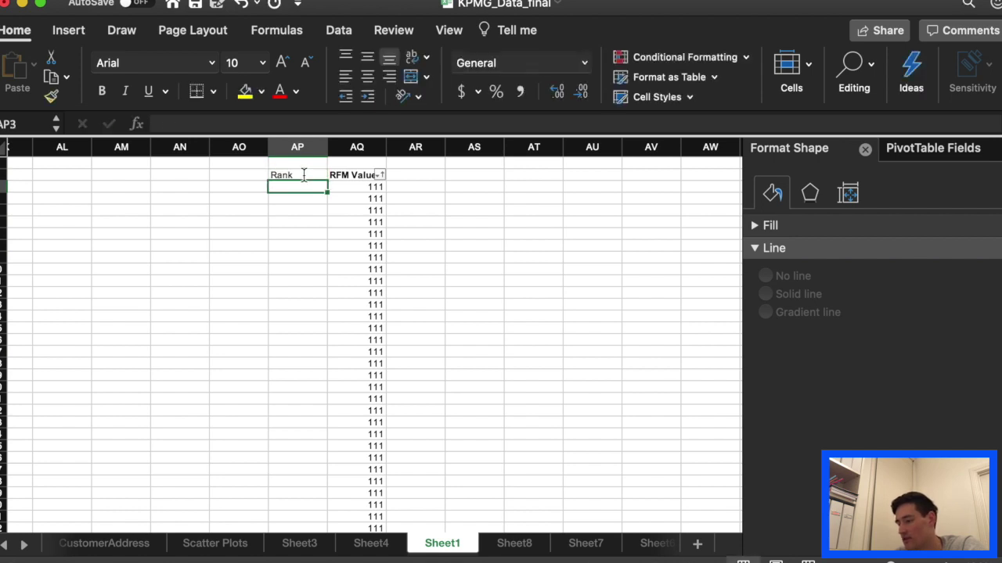
{"action": "type", "text": "1"}
{"action": "key", "text": "Return"}
- Enter =AP3+1 in AP4, fill it down alongside the RFM values, and make the Rank header bold
{"action": "type", "text": "="}
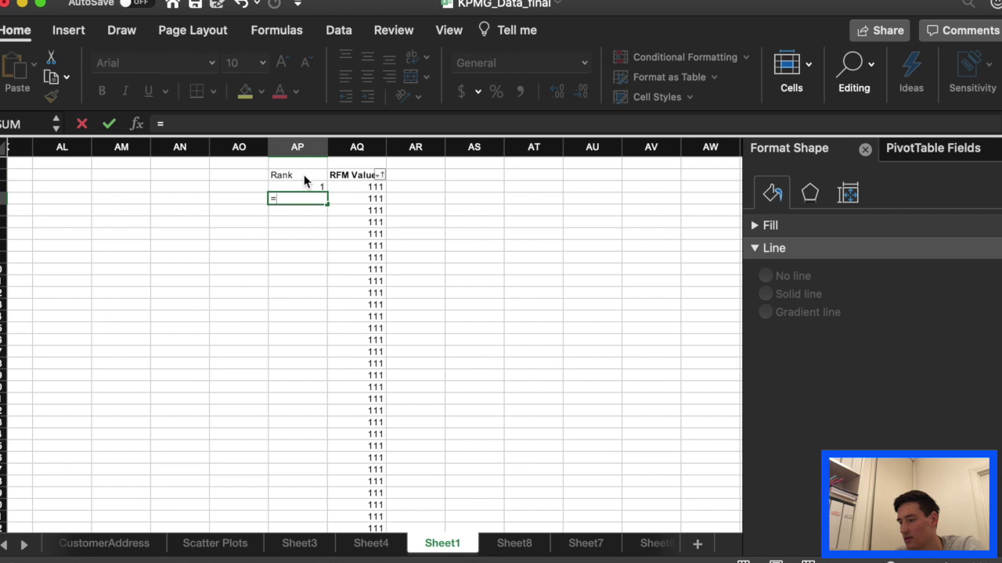
{"action": "left_click", "coordinate": [301, 186]}
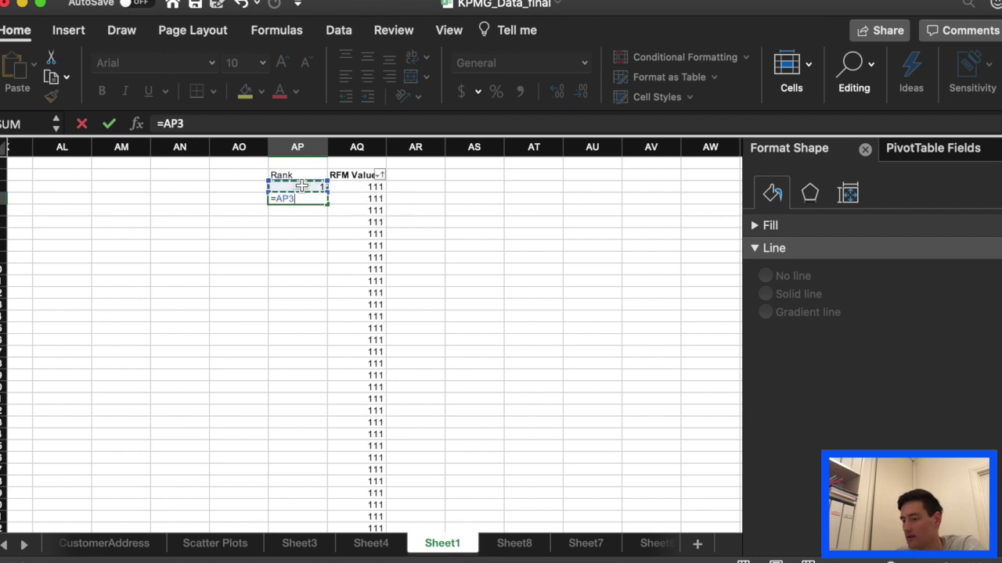
{"action": "type", "text": "+1"}
{"action": "key", "text": "Return"}
{"action": "left_click", "coordinate": [315, 198]}
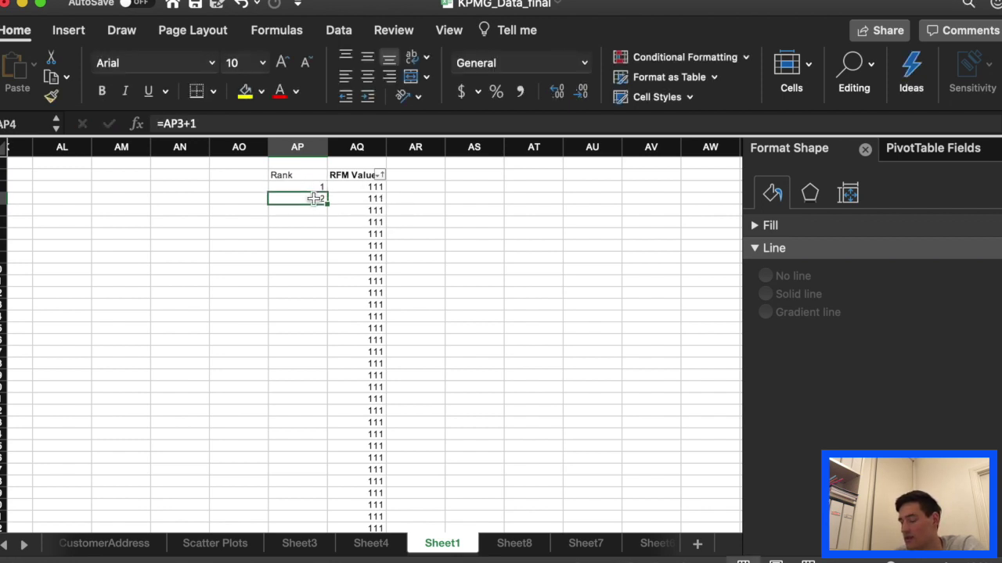
{"action": "double_click", "coordinate": [325, 202]}
{"action": "left_click", "coordinate": [304, 175]}
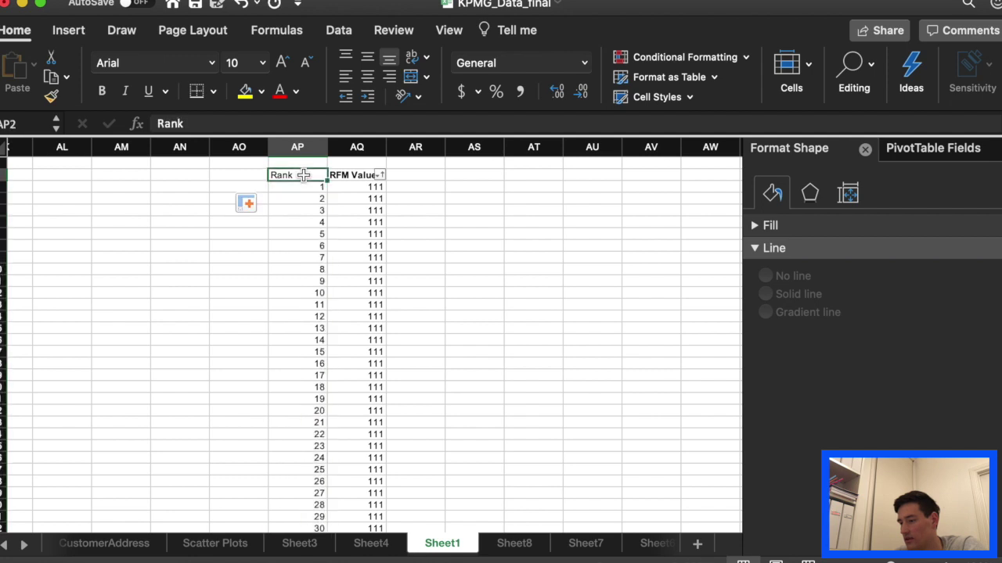
{"action": "key", "text": "super+b"}
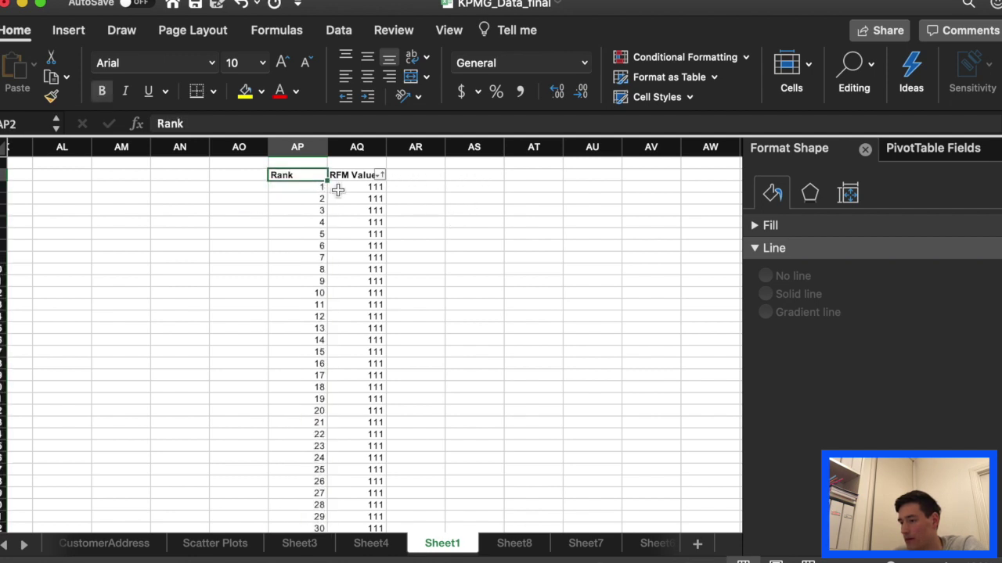
- Enter the values 10, 20, 30, 40, 5, 60, 70, 80, 90 and 100 down cells AU2 to AU11
{"action": "left_click", "coordinate": [367, 190]}
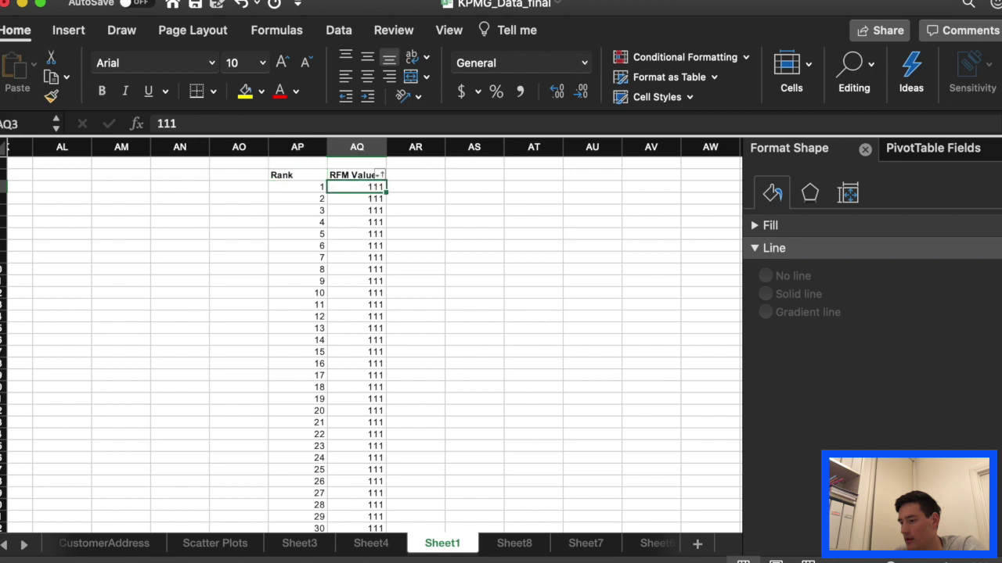
{"action": "left_click", "coordinate": [472, 179]}
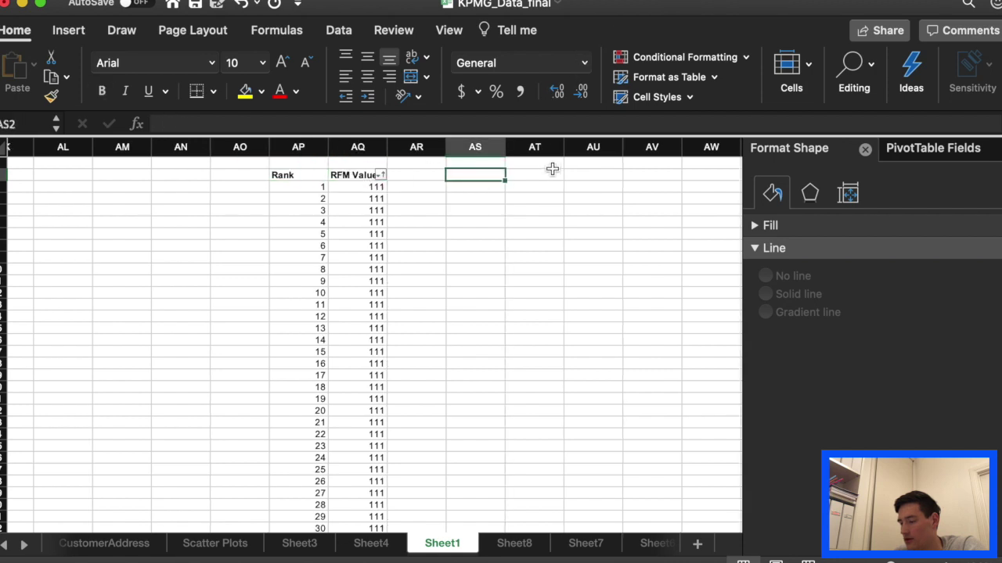
{"action": "left_click", "coordinate": [580, 179]}
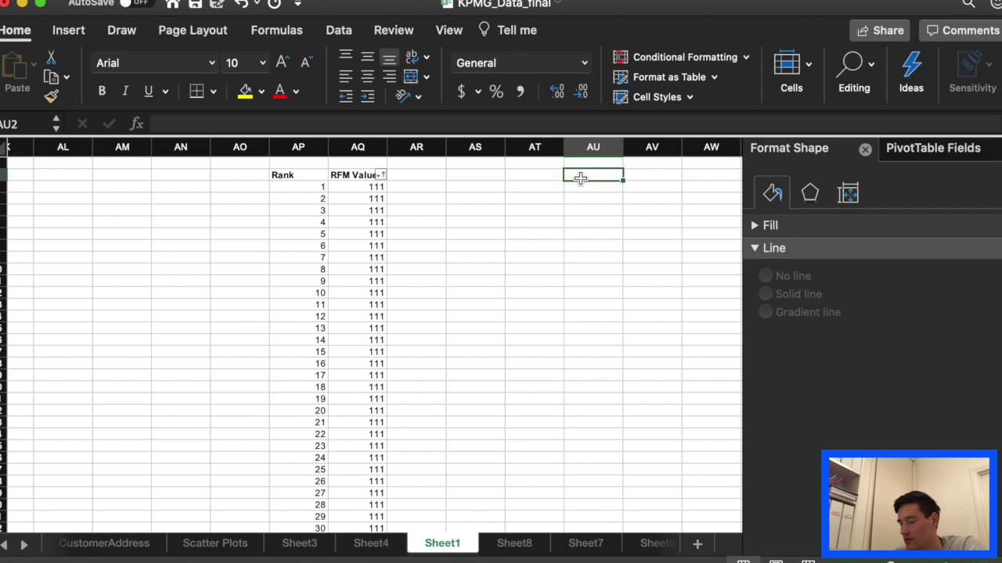
{"action": "type", "text": "10"}
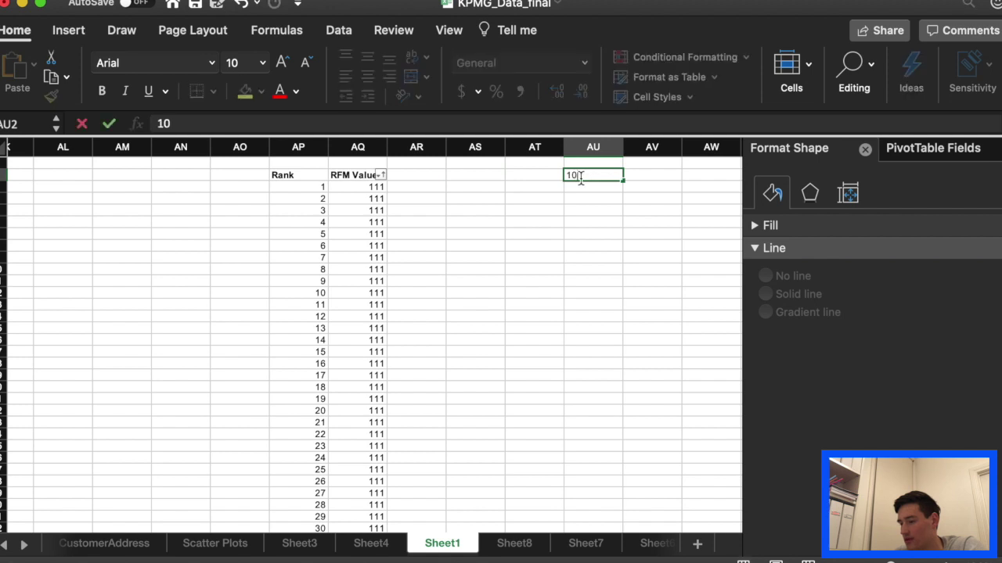
{"action": "key", "text": "Return"}
{"action": "type", "text": "20"}
{"action": "key", "text": "Return"}
{"action": "type", "text": "30"}
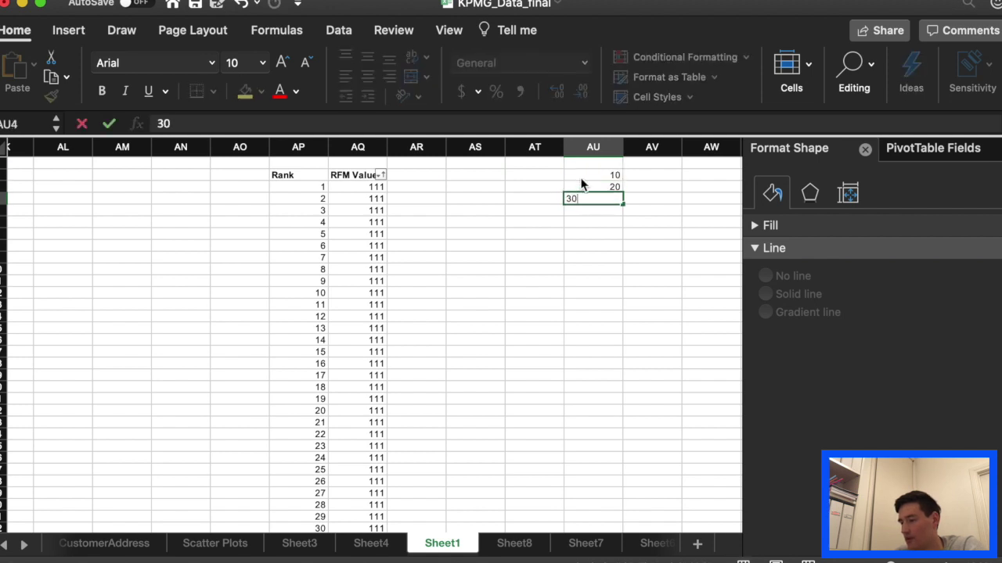
{"action": "key", "text": "Return"}
{"action": "type", "text": "40"}
{"action": "key", "text": "Return"}
{"action": "type", "text": "5"}
{"action": "key", "text": "Return"}
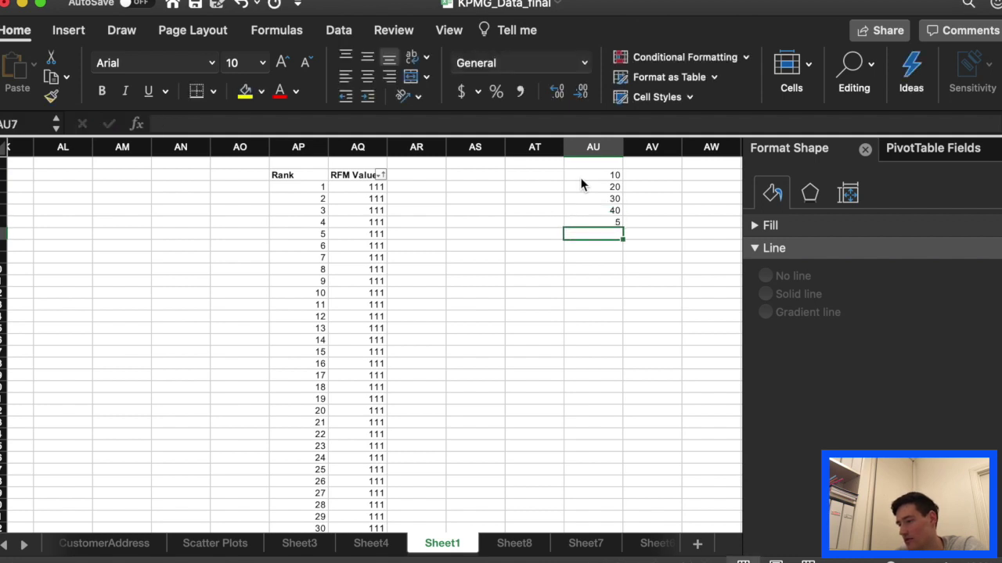
{"action": "type", "text": "60"}
{"action": "key", "text": "Return"}
{"action": "type", "text": "70"}
{"action": "key", "text": "Return"}
{"action": "type", "text": "80"}
{"action": "key", "text": "Return"}
{"action": "type", "text": "90"}
{"action": "key", "text": "Return"}
{"action": "type", "text": "1"}
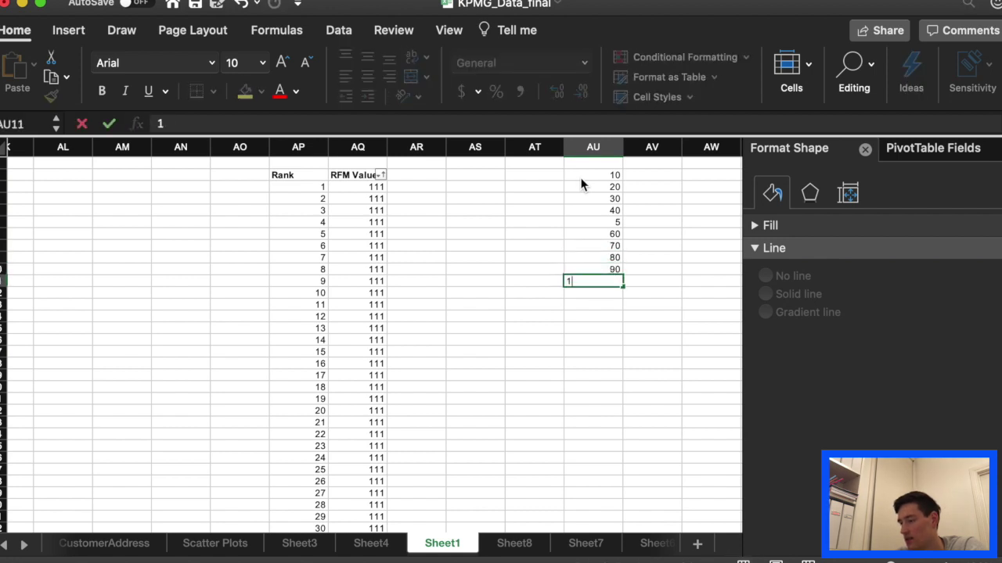
{"action": "key", "text": "Return"}
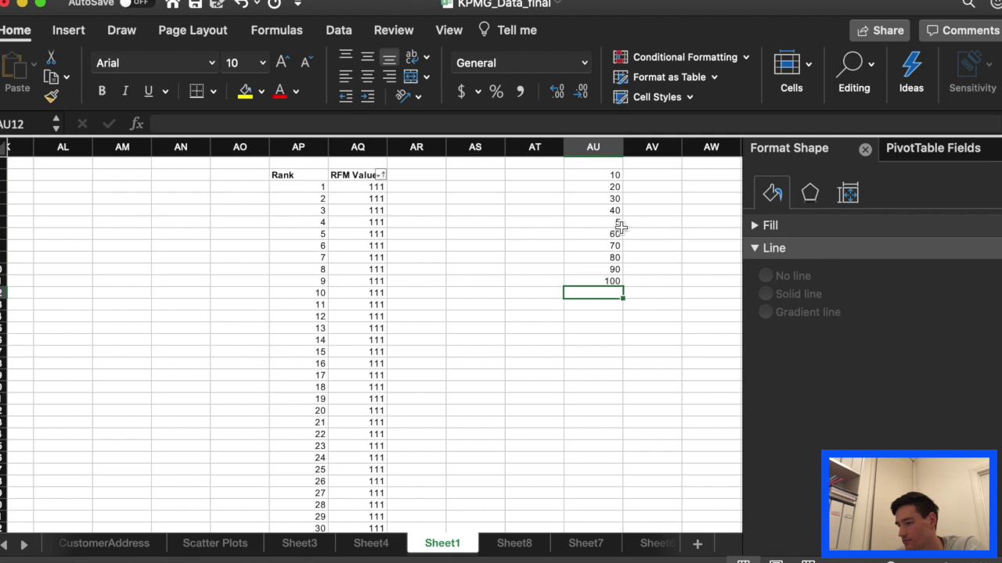
- Correct the fifth value of the 10-to-100 scale, in AU6, to 50
{"action": "left_click", "coordinate": [616, 222]}
{"action": "type", "text": "50"}
{"action": "key", "text": "Return"}
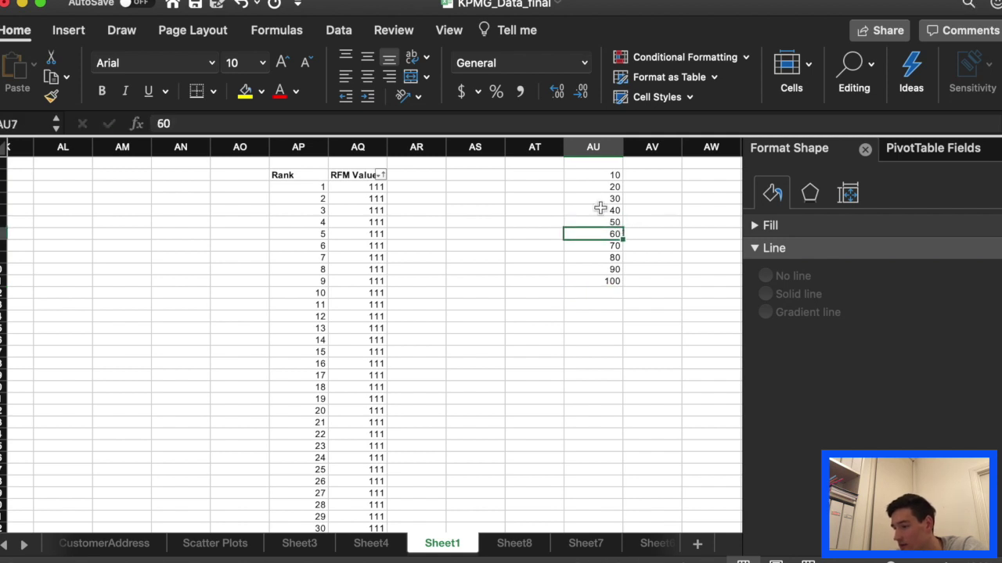
- Check the final rank number at the end of the Rank column and return to the start of the list
{"action": "scroll", "coordinate": [551, 188], "scroll_direction": "left", "scroll_amount": 1}
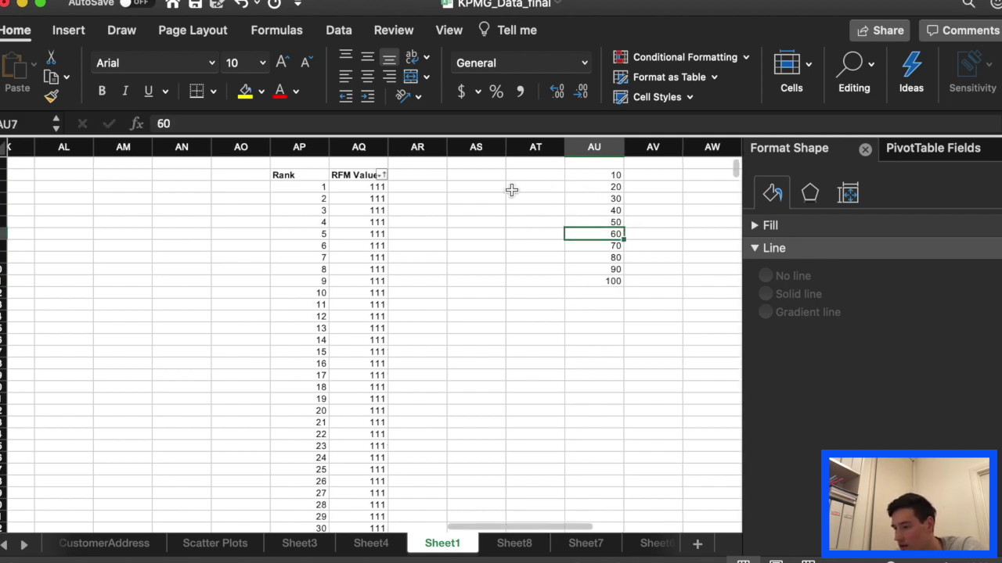
{"action": "left_click", "coordinate": [396, 187]}
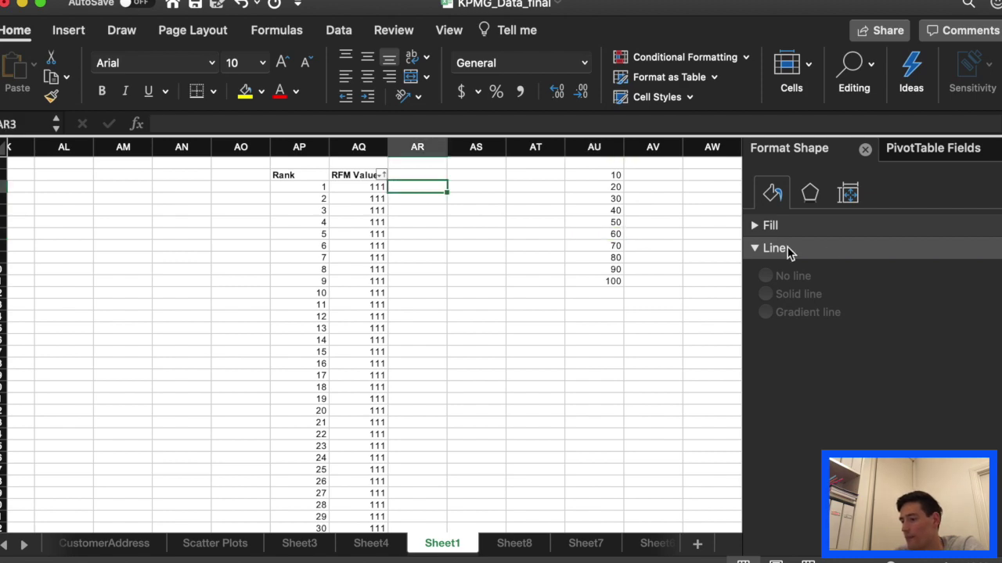
{"action": "scroll", "coordinate": [691, 282], "scroll_direction": "down", "scroll_amount": 1}
{"action": "left_click_drag", "start_coordinate": [735, 180], "coordinate": [727, 535]}
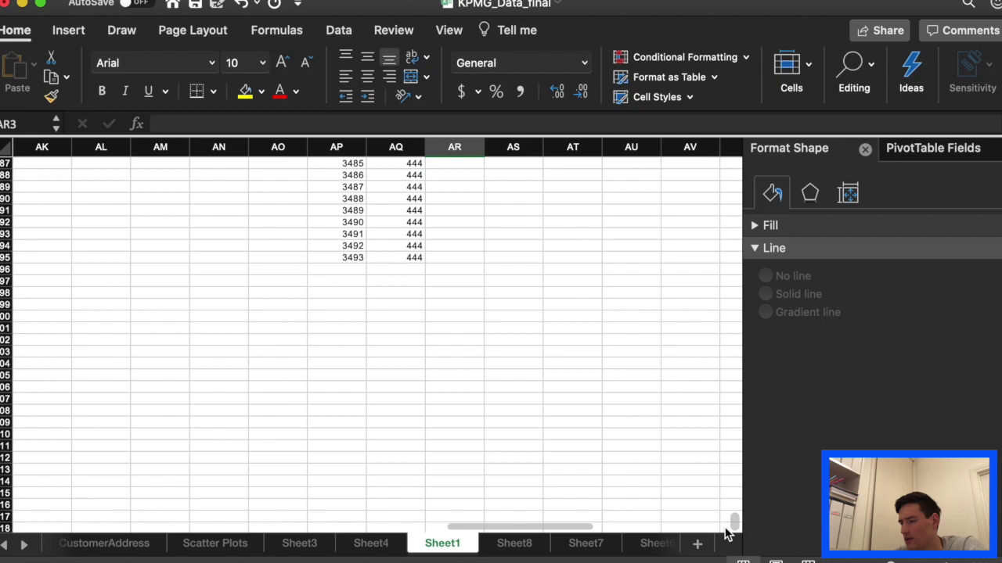
{"action": "left_click", "coordinate": [355, 259]}
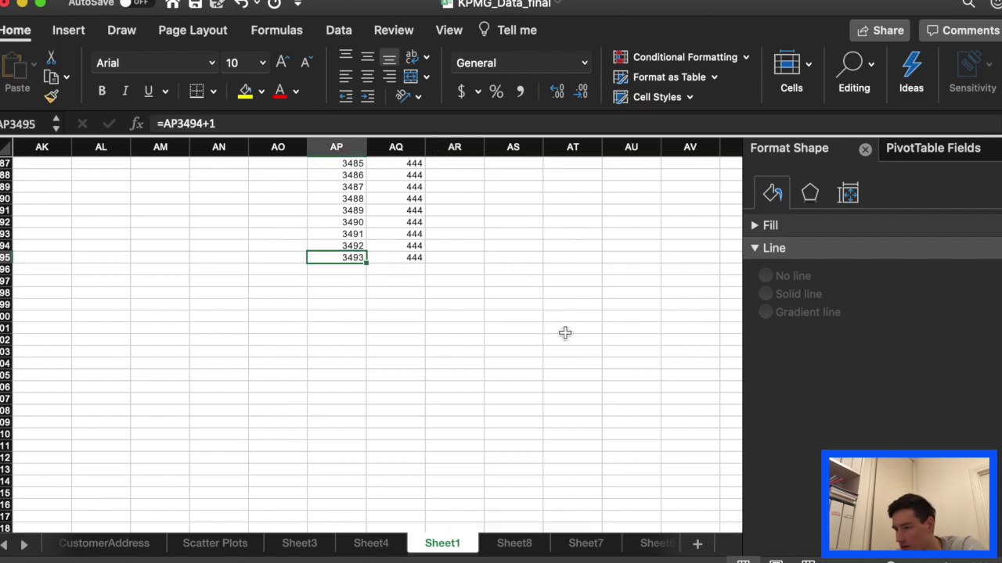
{"action": "scroll", "coordinate": [565, 335], "scroll_direction": "up", "scroll_amount": 3}
{"action": "scroll", "coordinate": [566, 334], "scroll_direction": "up", "scroll_amount": 2}
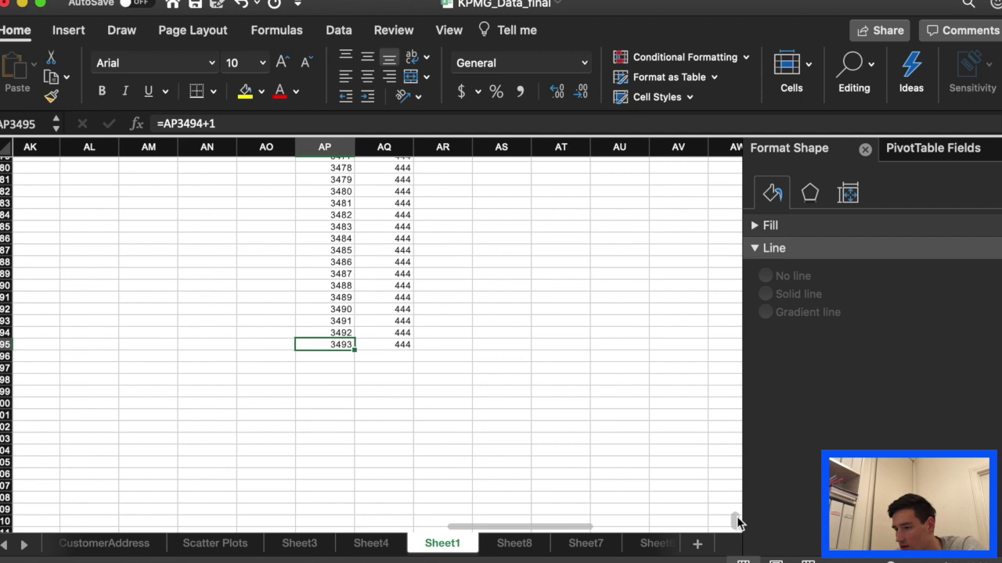
{"action": "left_click_drag", "start_coordinate": [736, 522], "coordinate": [736, 151]}
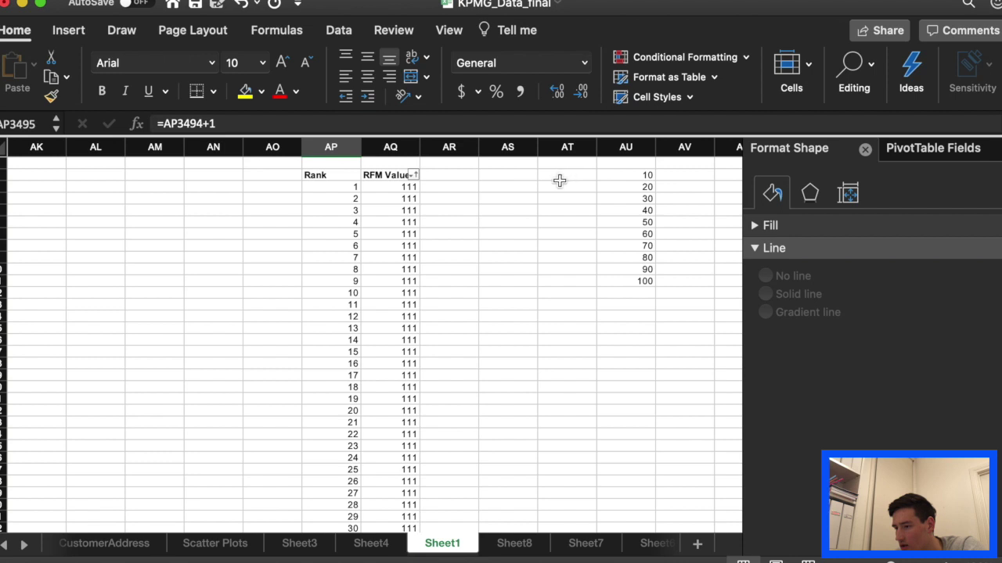
- Enter the percentile position formula =(3493+1)*AU2/100 in AS2
{"action": "left_click", "coordinate": [519, 180]}
{"action": "type", "text": "="}
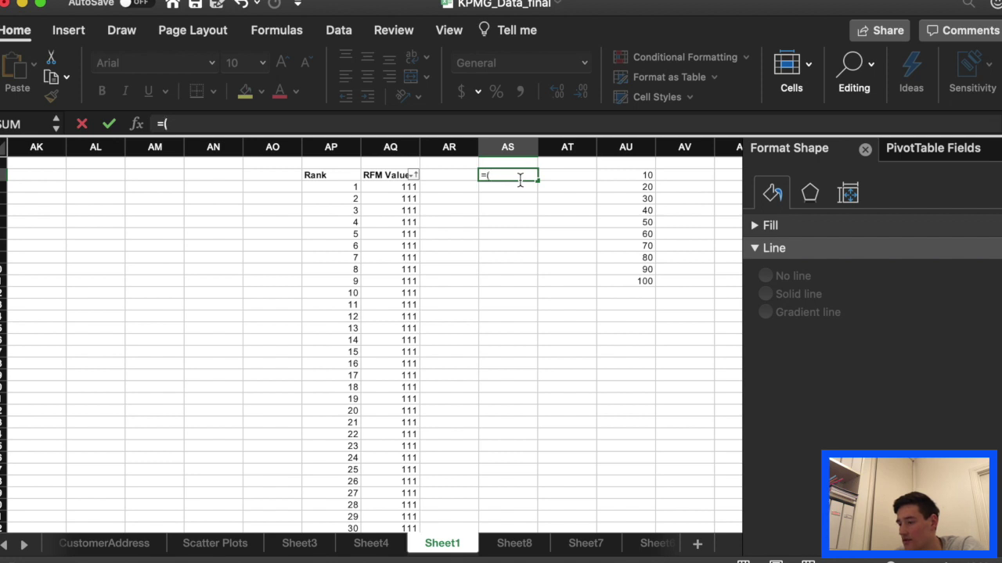
{"action": "type", "text": "(349"}
{"action": "type", "text": "2"}
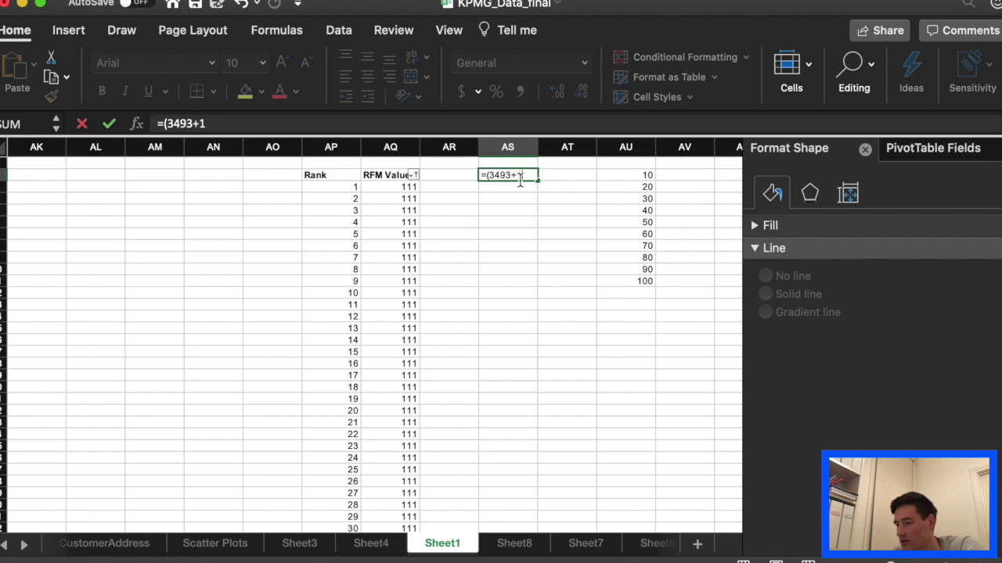
{"action": "type", "text": ")*"}
{"action": "left_click", "coordinate": [622, 175]}
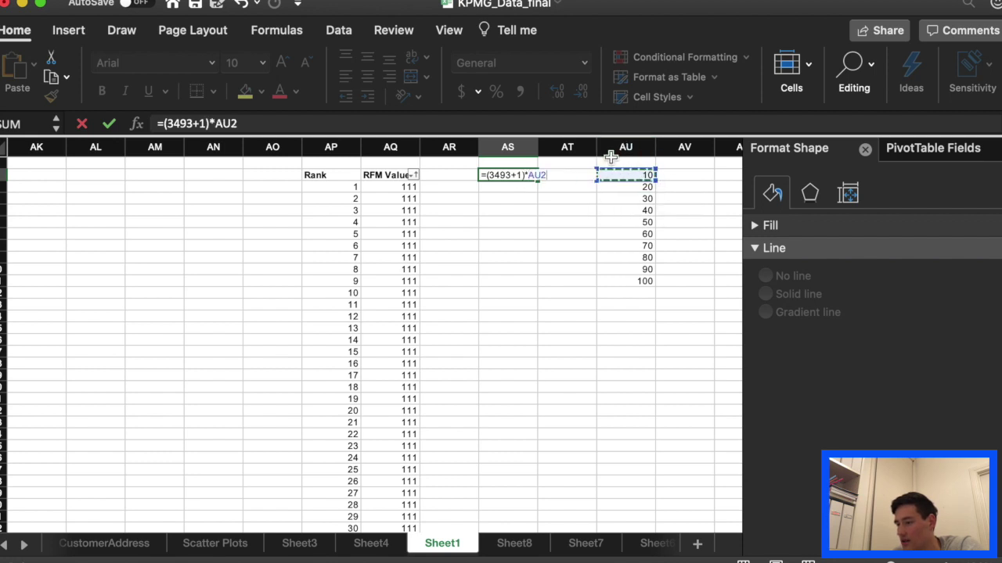
{"action": "type", "text": "/100"}
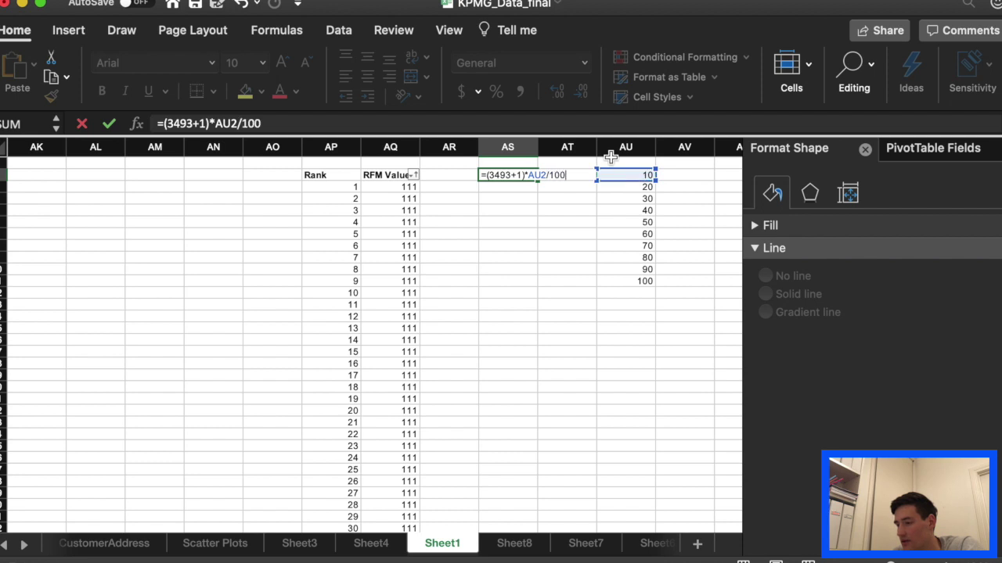
{"action": "key", "text": "Return"}
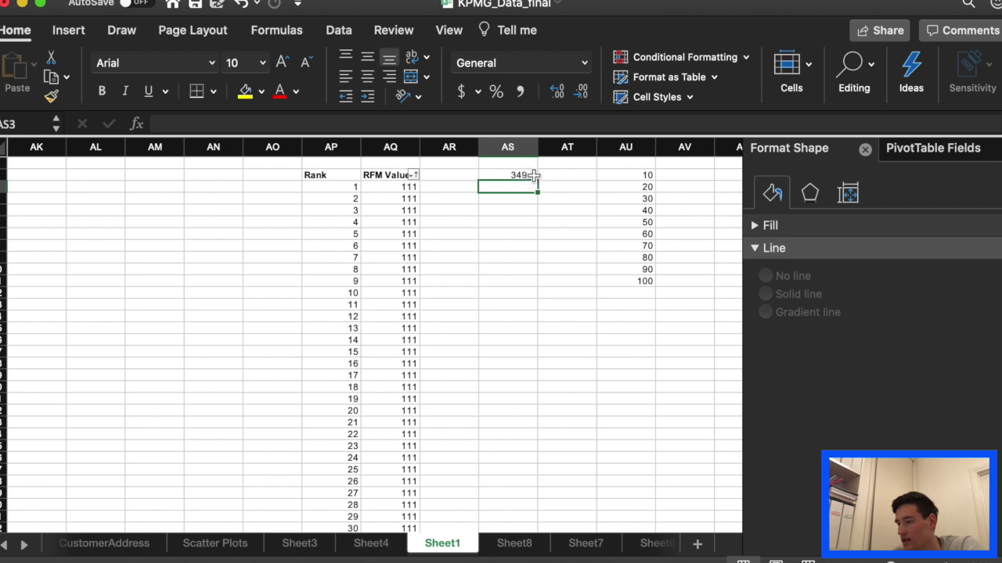
- Fill the AS2 formula down to AS11 and display the results without decimal places
{"action": "left_click", "coordinate": [532, 173]}
{"action": "left_click_drag", "start_coordinate": [535, 182], "coordinate": [526, 280]}
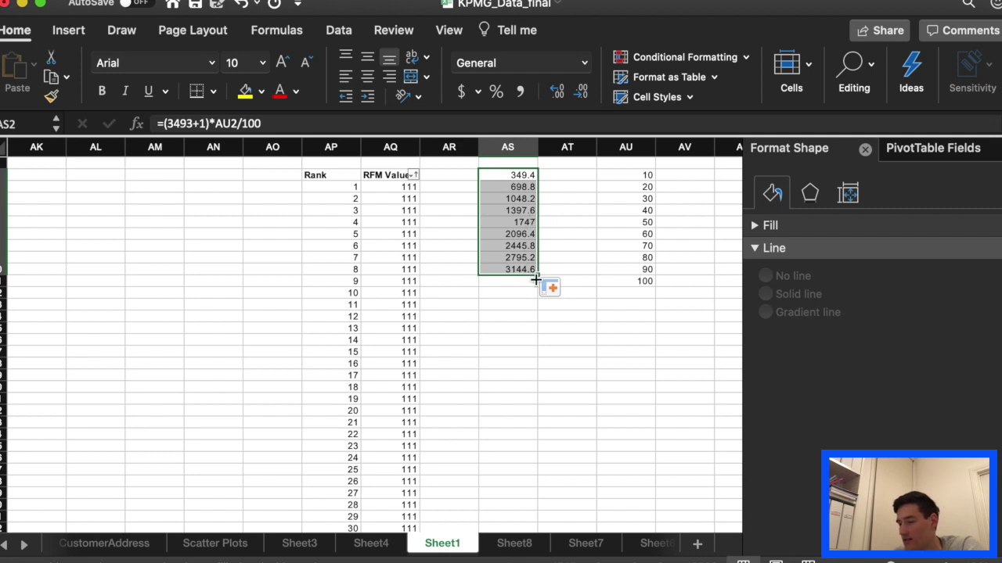
{"action": "left_click_drag", "start_coordinate": [537, 275], "coordinate": [535, 286]}
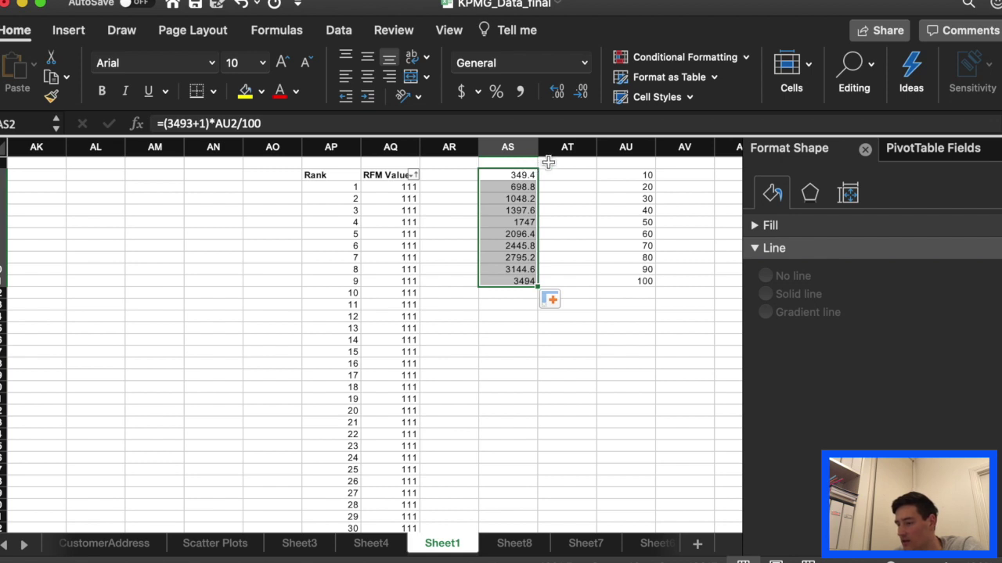
{"action": "left_click", "coordinate": [579, 92]}
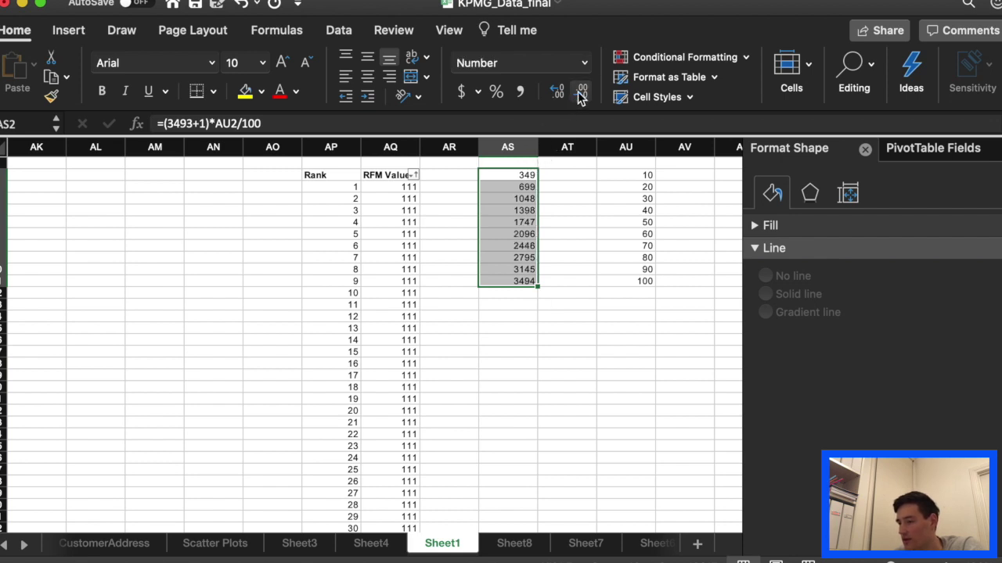
{"action": "left_click", "coordinate": [563, 187]}
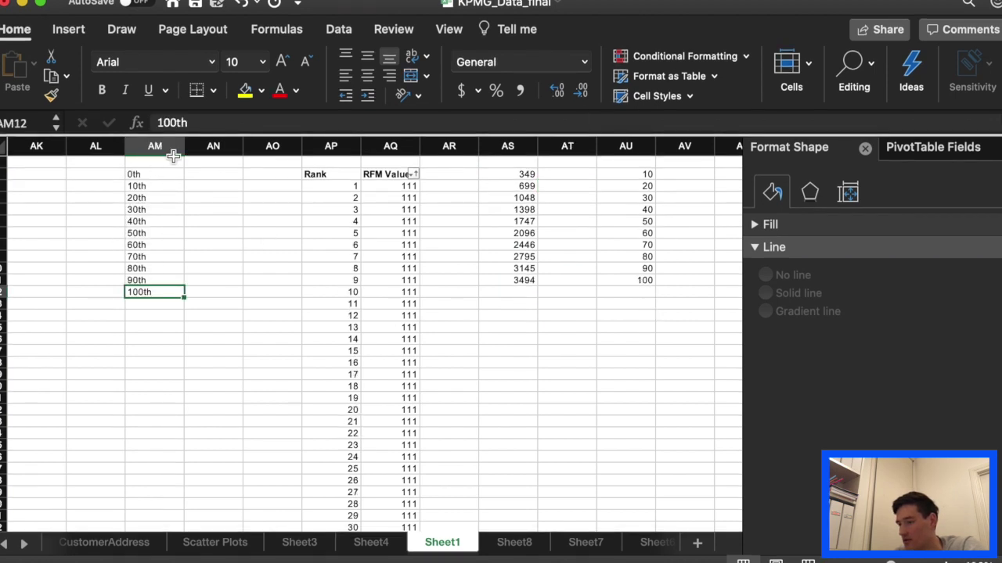
- Enter =AQ351 in AN2, beside the 0th percentile label
{"action": "left_click", "coordinate": [217, 178]}
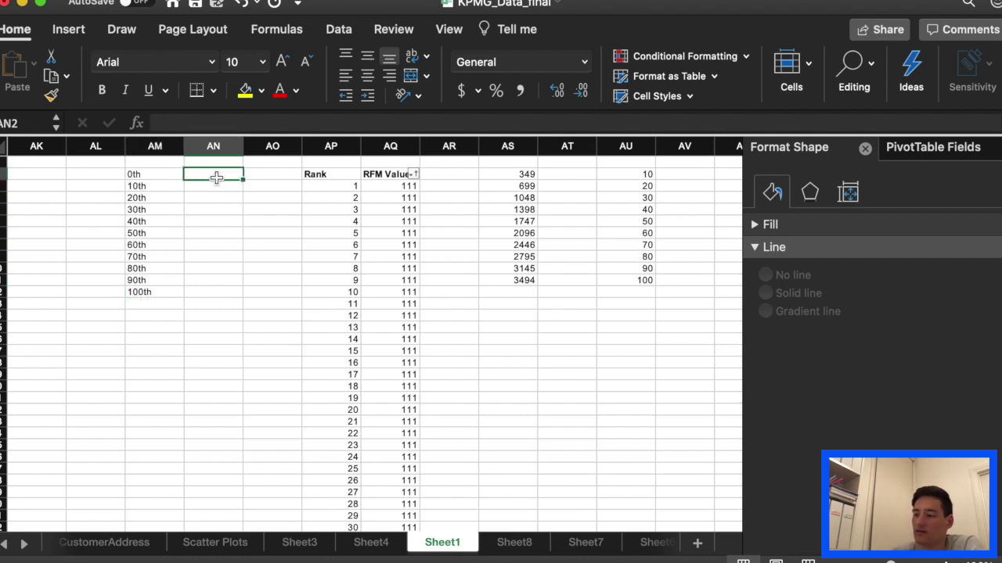
{"action": "type", "text": "="}
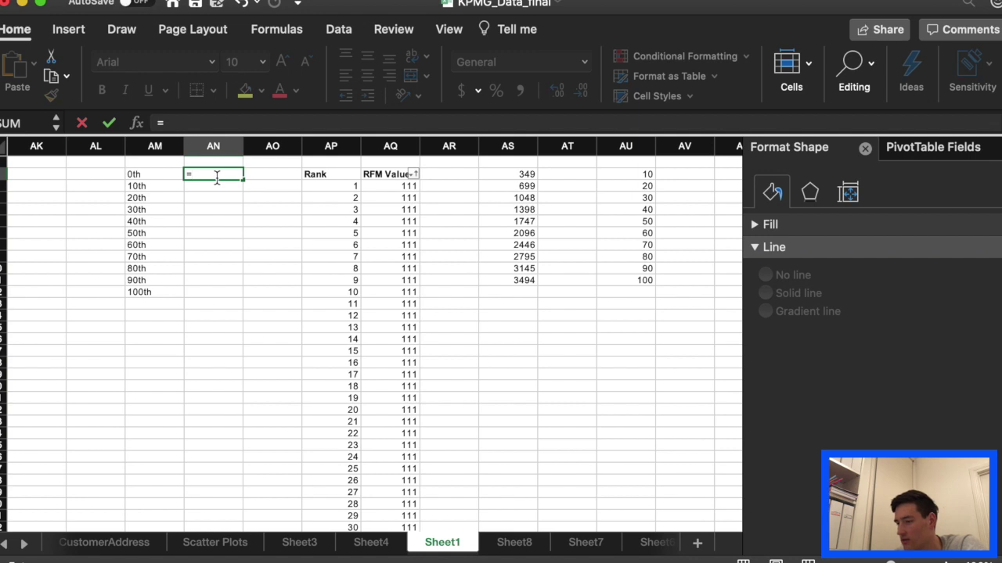
{"action": "type", "text": "AQ"}
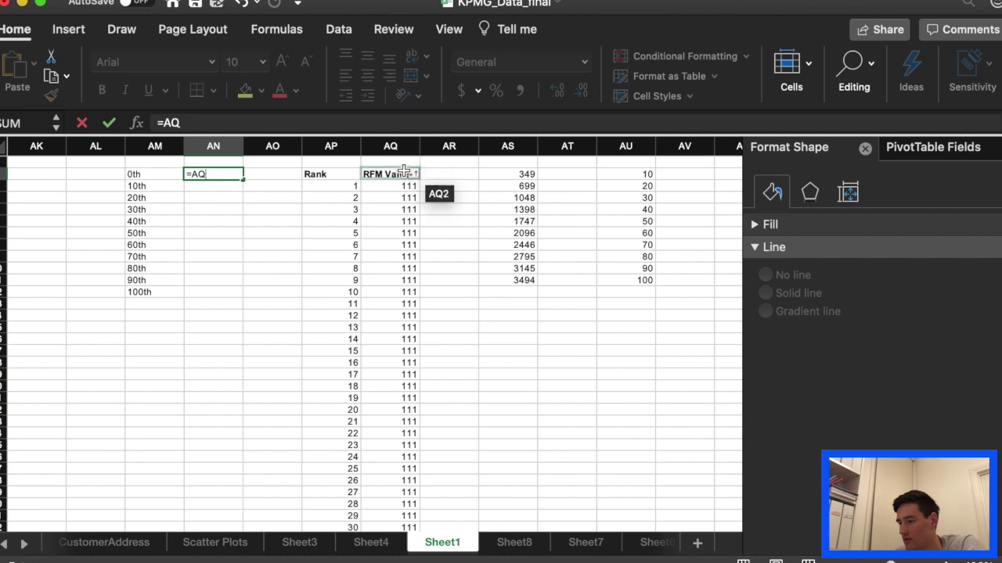
{"action": "type", "text": "351"}
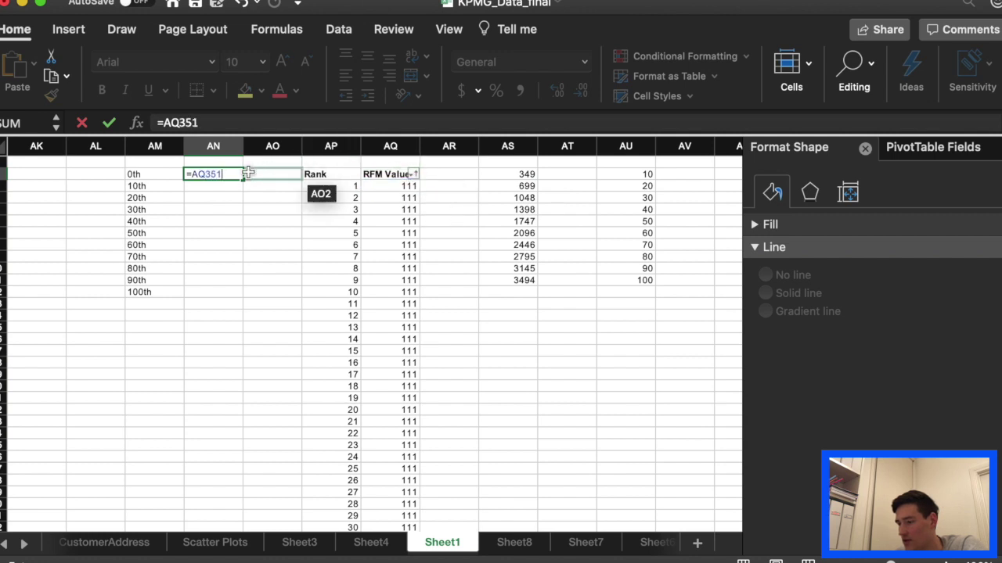
{"action": "key", "text": "Return"}
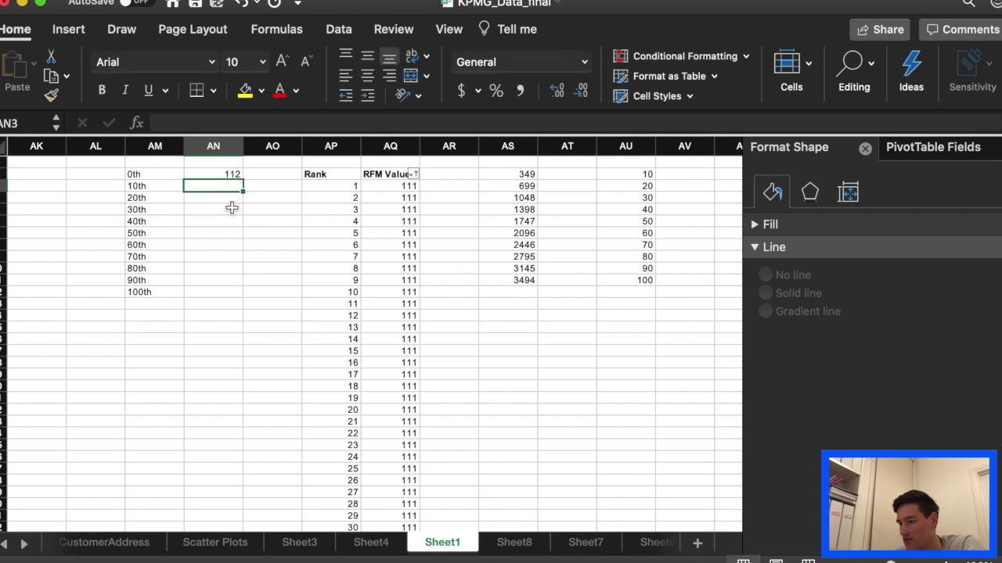
- Enter =AQ701 in AN3, beside the 10th percentile label
{"action": "type", "text": "="}
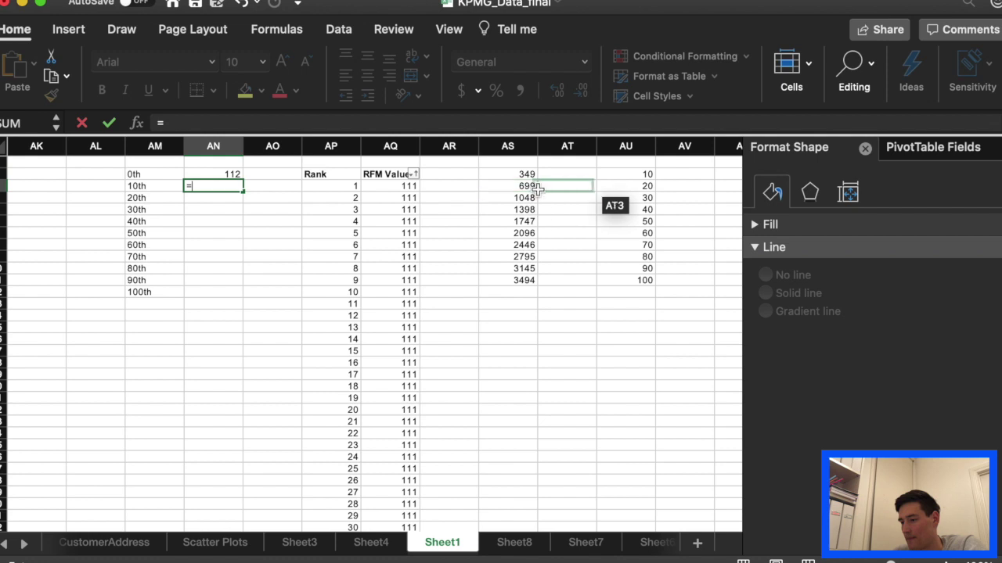
{"action": "type", "text": "AQ"}
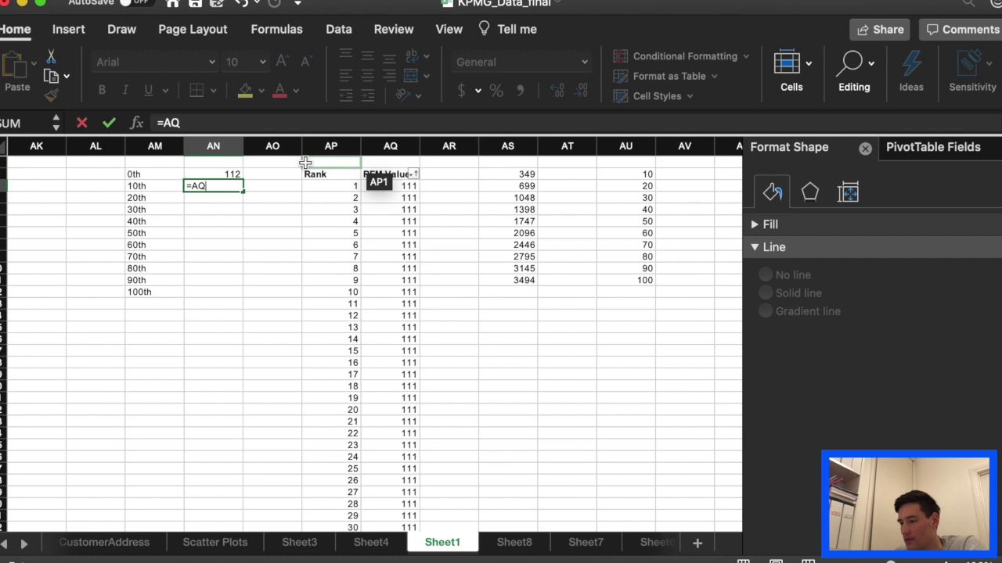
{"action": "type", "text": "8"}
{"action": "key", "text": "BackSpace"}
{"action": "type", "text": "70"}
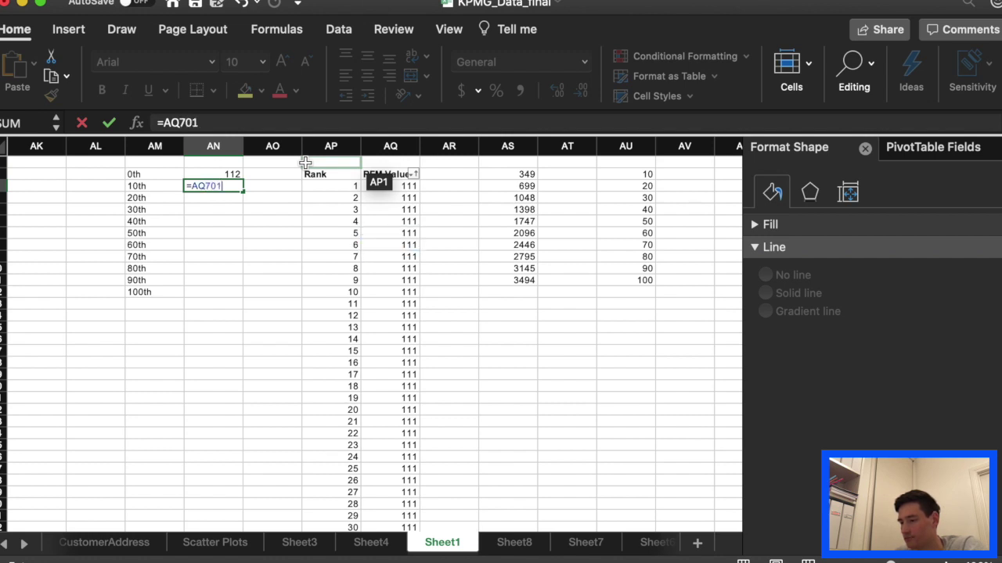
{"action": "type", "text": "1"}
{"action": "key", "text": "Return"}
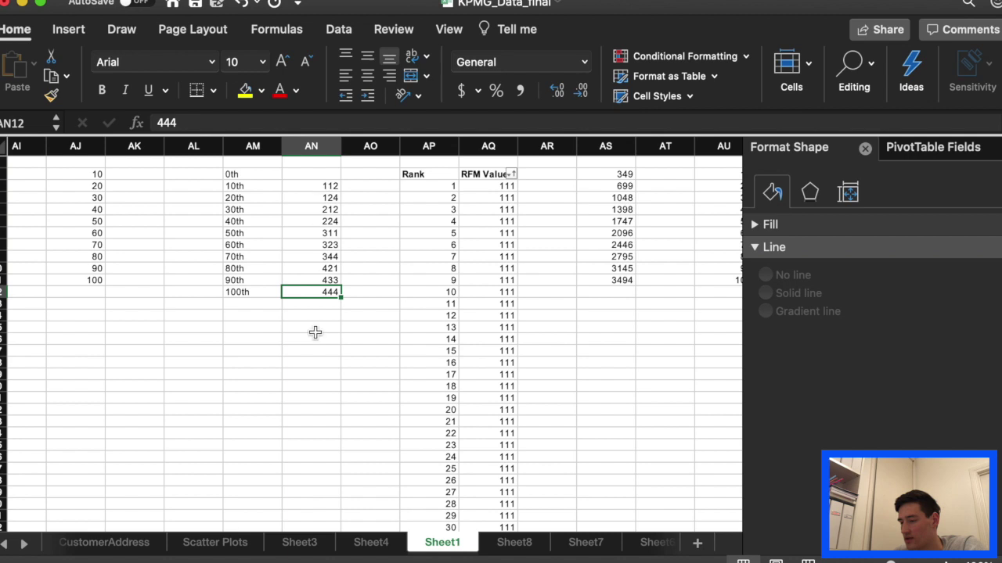
- Enter 111 in AN2 as the RFM value for the 0th percentile
{"action": "left_click", "coordinate": [303, 175]}
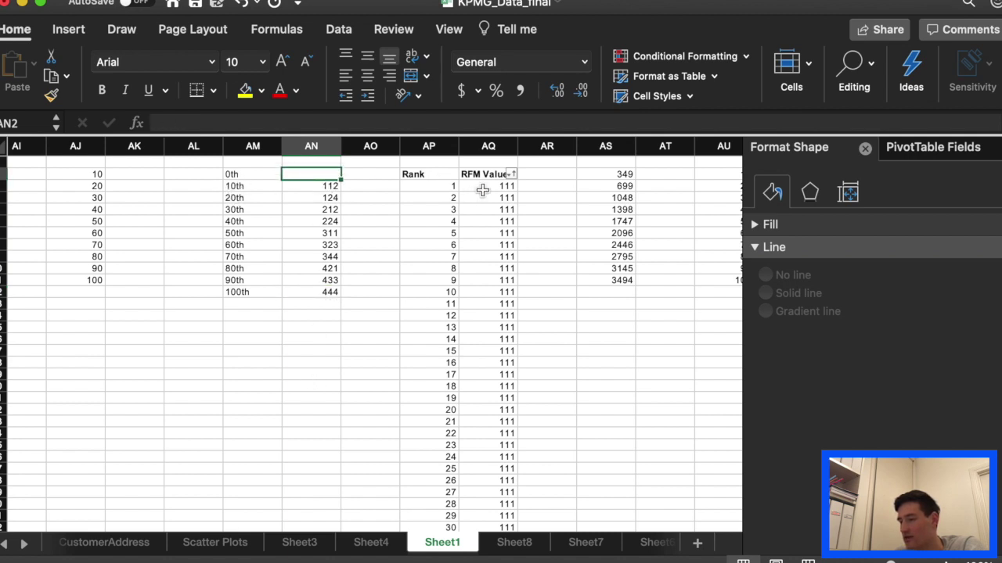
{"action": "type", "text": "111"}
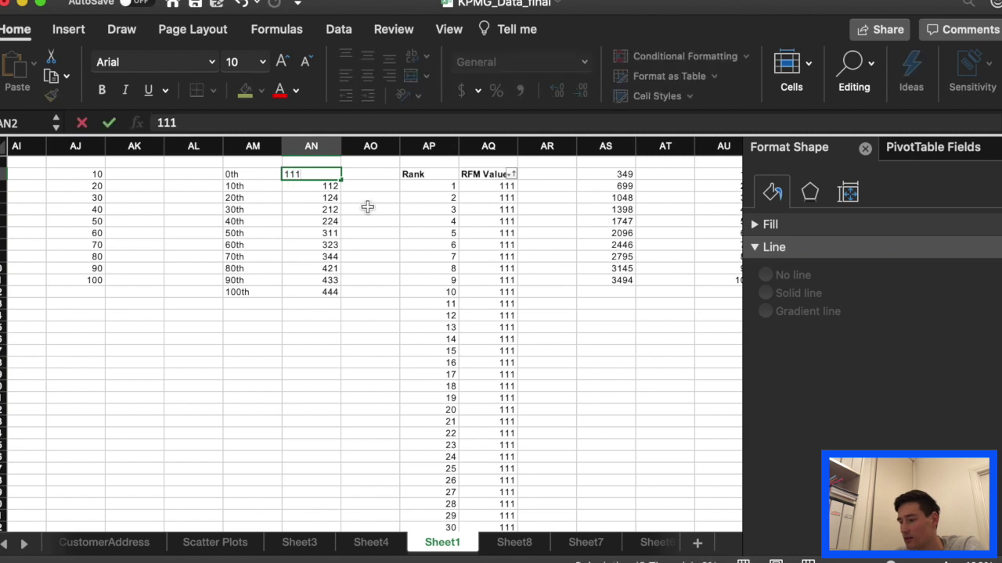
{"action": "key", "text": "Return"}
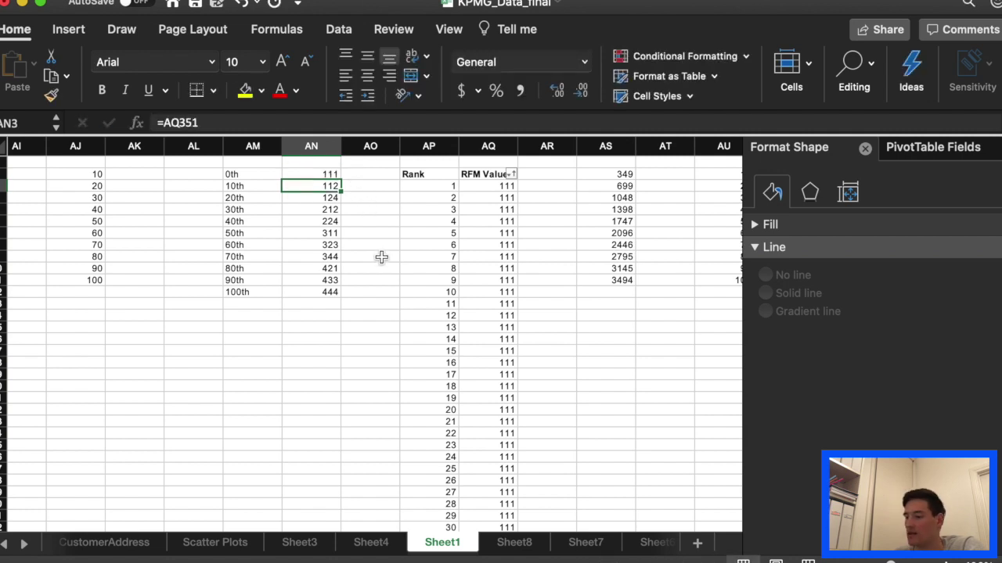
- Review the customer title table with its ranks, descriptions and RFM values in V11:Y22
{"action": "scroll", "coordinate": [372, 336], "scroll_direction": "left", "scroll_amount": 10}
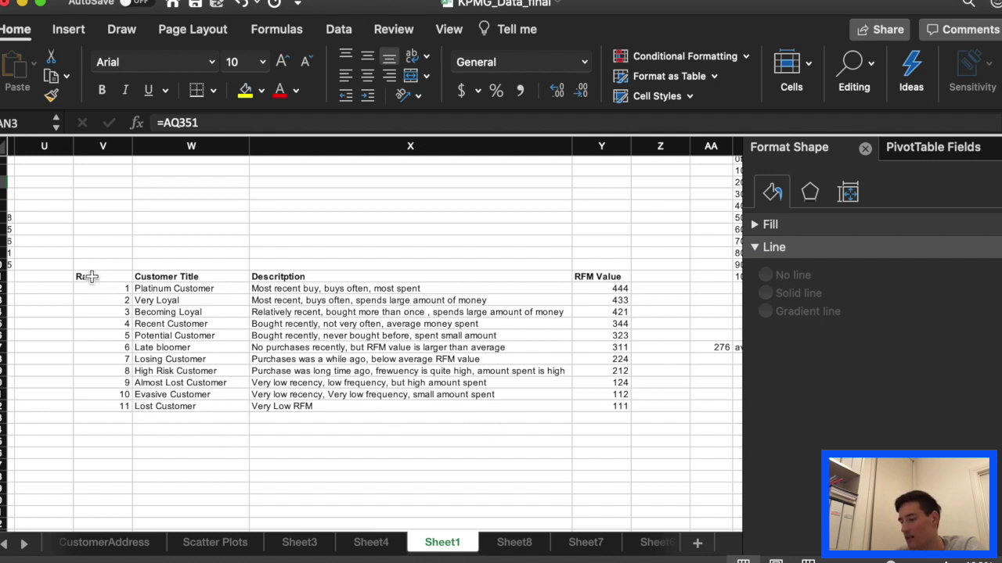
{"action": "left_click_drag", "start_coordinate": [88, 277], "coordinate": [626, 406]}
{"action": "left_click", "coordinate": [564, 442]}
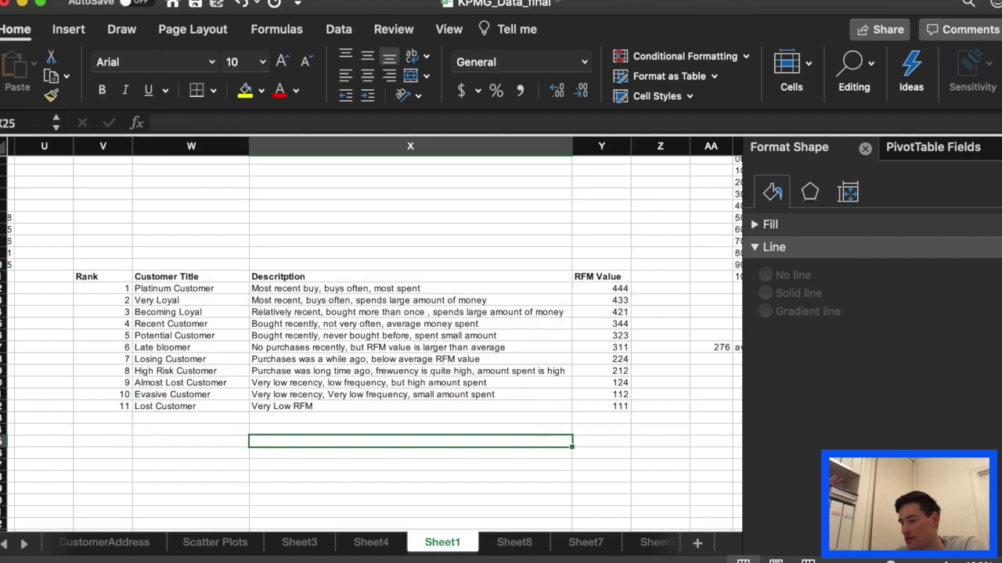
- Examine the full IFS formula in J4 that assigns the New Customer Title from the RFM value
{"action": "scroll", "coordinate": [358, 202], "scroll_direction": "left", "scroll_amount": 10}
{"action": "left_click", "coordinate": [359, 202]}
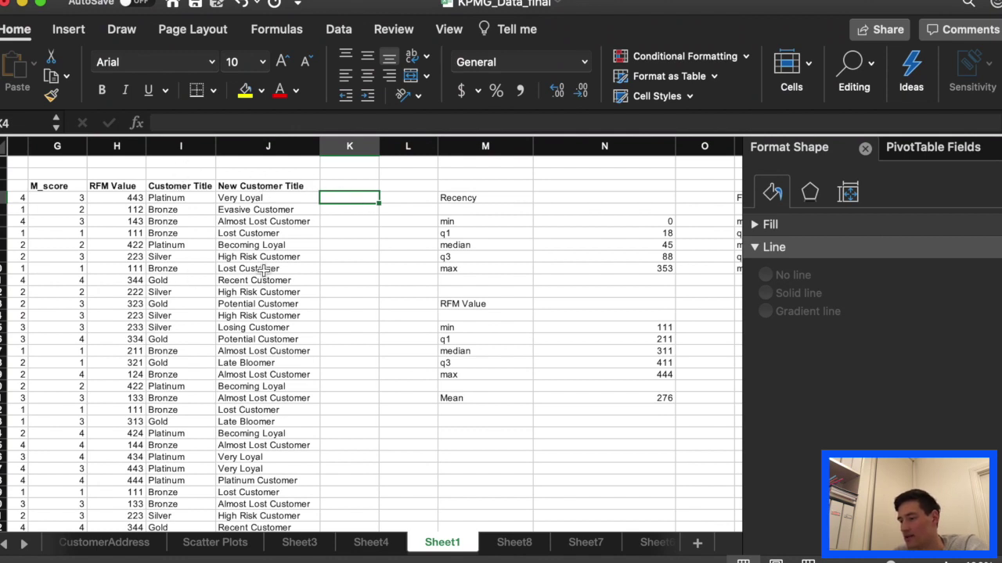
{"action": "left_click", "coordinate": [271, 198]}
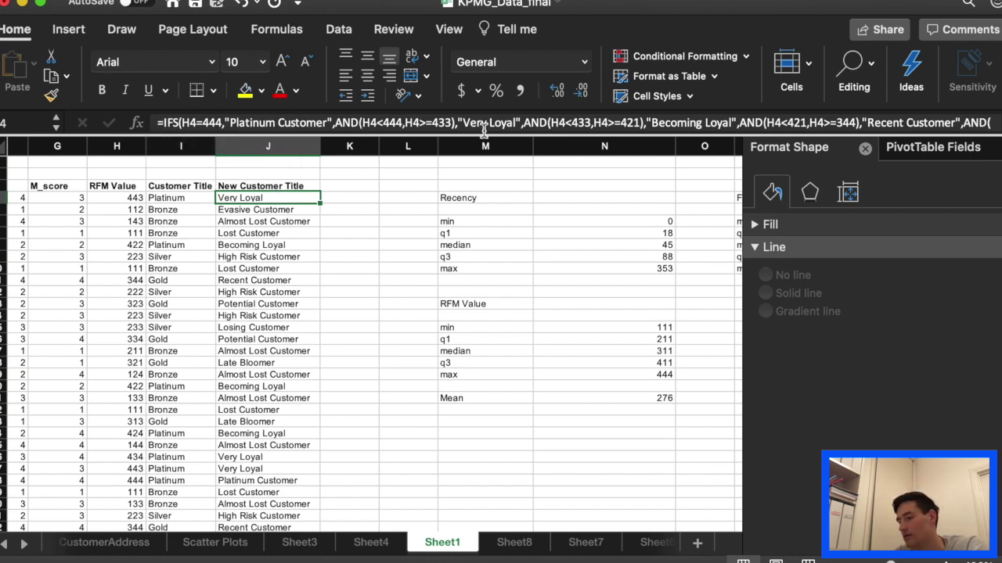
{"action": "left_click_drag", "start_coordinate": [865, 122], "coordinate": [996, 127]}
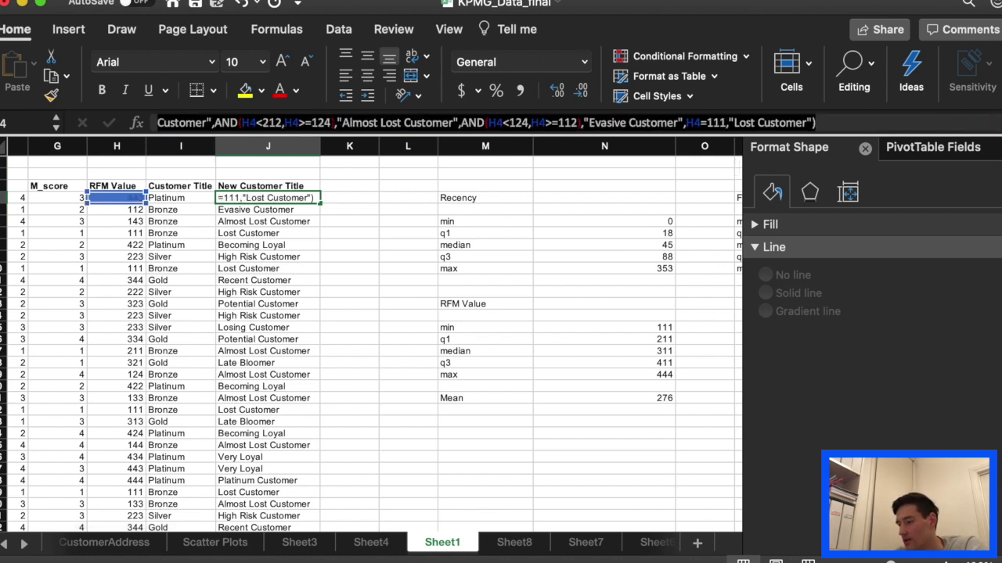
{"action": "left_click_drag", "start_coordinate": [995, 127], "coordinate": [598, 143]}
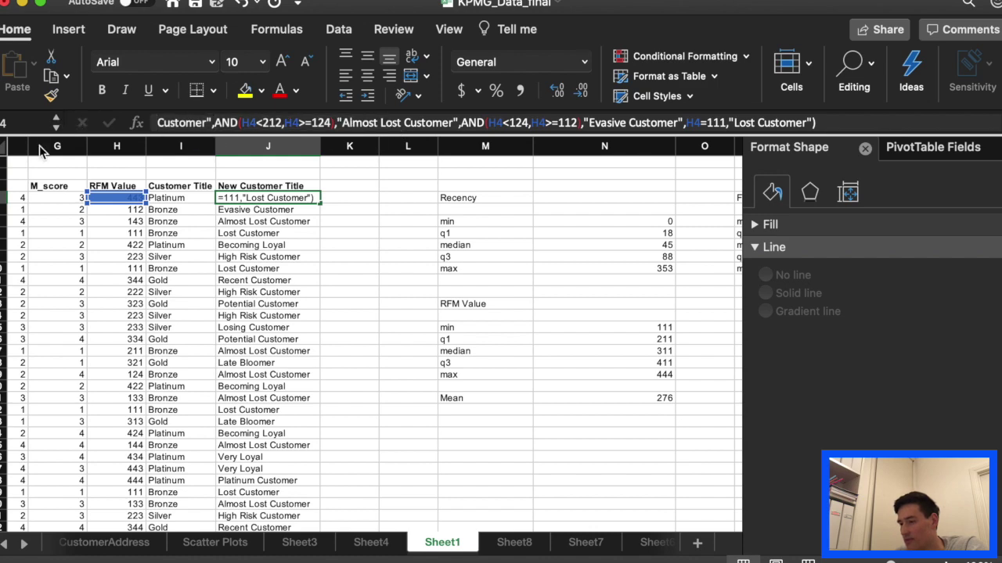
{"action": "key", "text": "Home"}
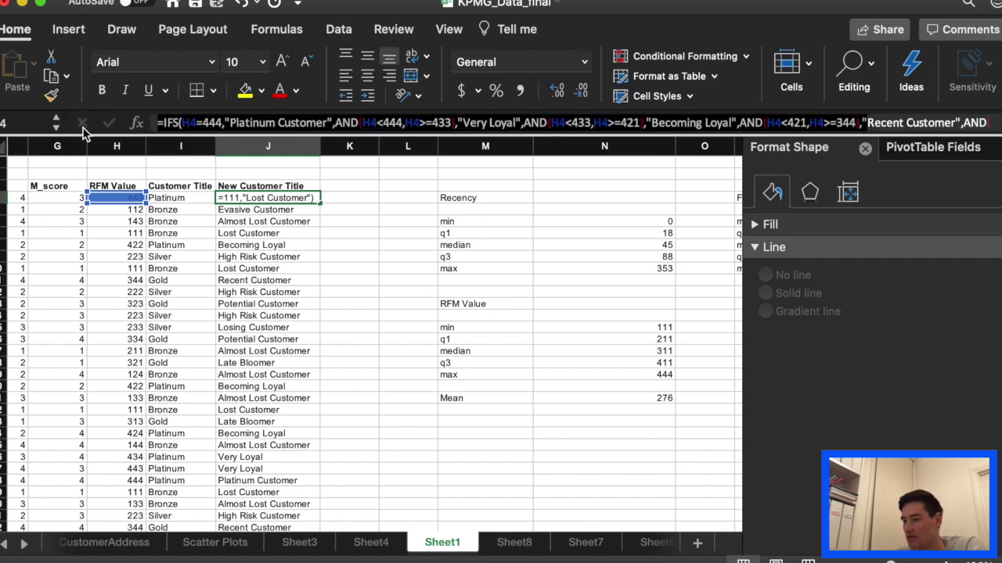
- Inspect the IFS title formula in J4 once more without changing it
{"action": "left_click", "coordinate": [170, 123]}
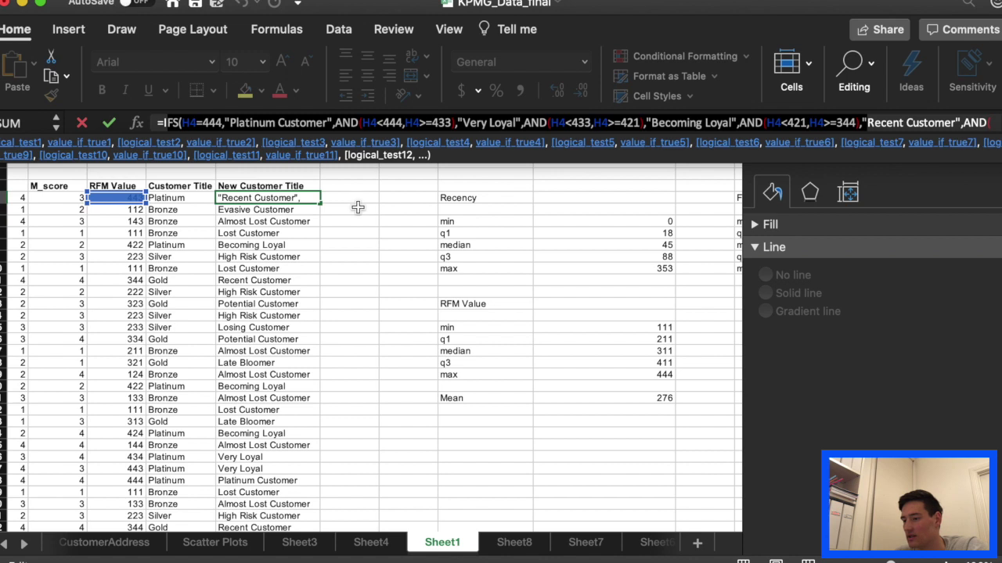
{"action": "left_click", "coordinate": [344, 198]}
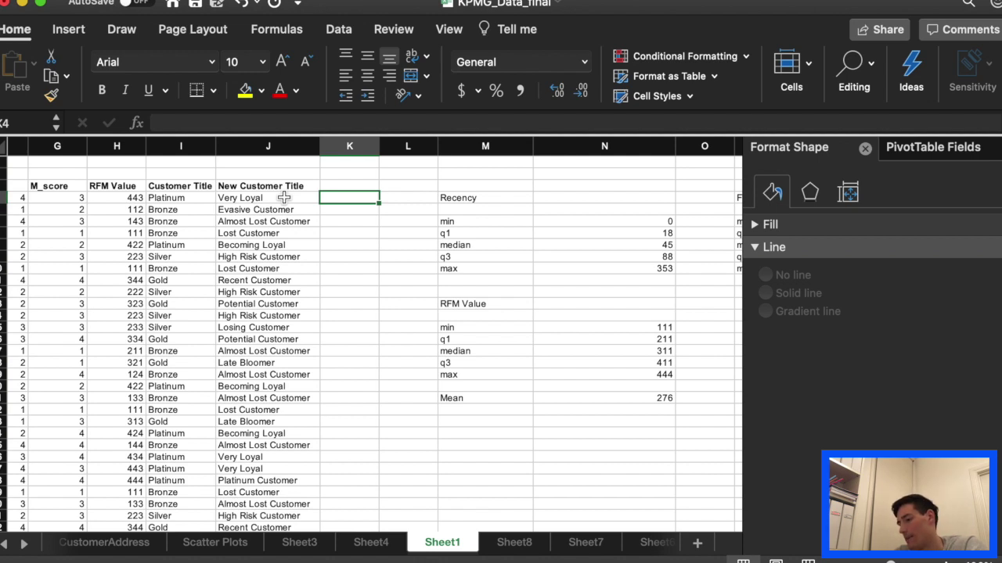
{"action": "left_click", "coordinate": [284, 198]}
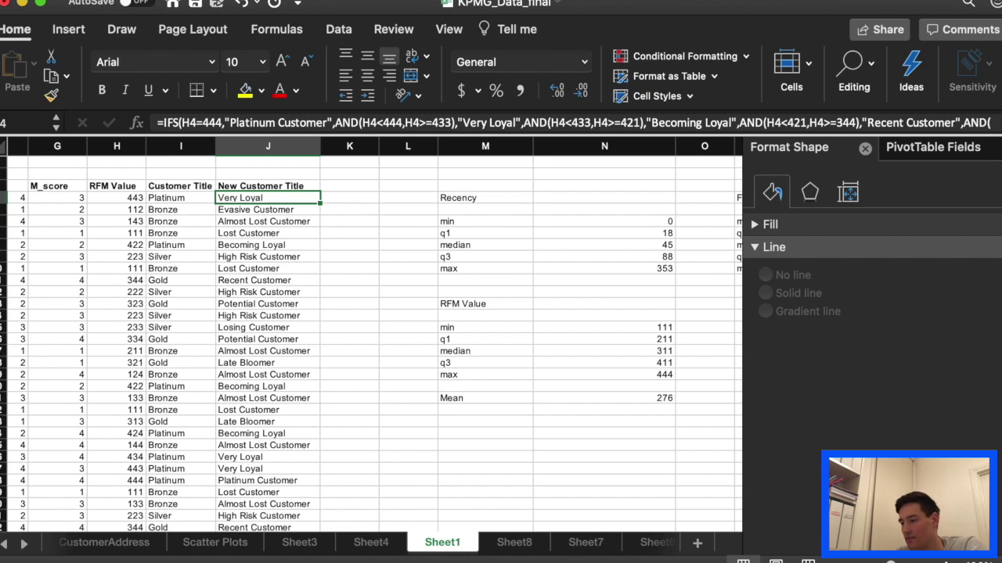
- Add a "Customer Title" column header in AB1 of the Transactions sheet
{"action": "key", "text": "ctrl+Page_Down"}
{"action": "key", "text": "ctrl+Page_Down"}
{"action": "key", "text": "ctrl+Page_Down"}
{"action": "key", "text": "ctrl+Page_Down"}
{"action": "key", "text": "ctrl+Page_Down"}
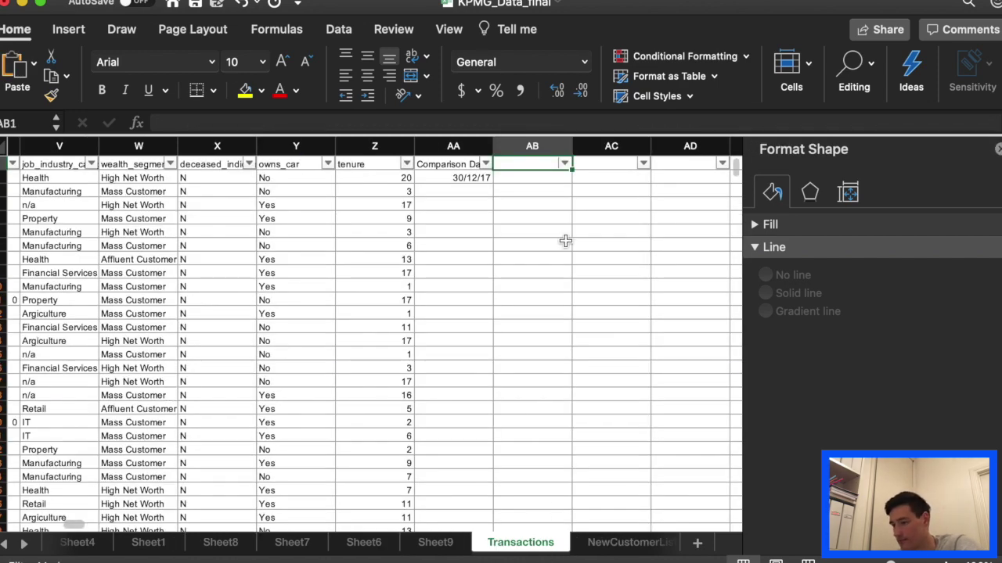
{"action": "double_click", "coordinate": [515, 165]}
{"action": "type", "text": "Customer Title"}
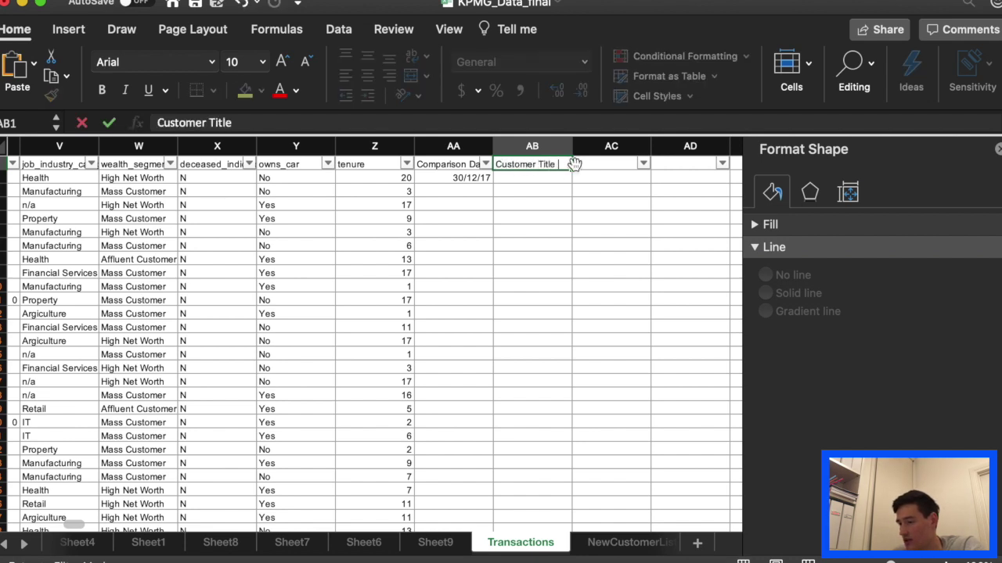
{"action": "key", "text": "Return"}
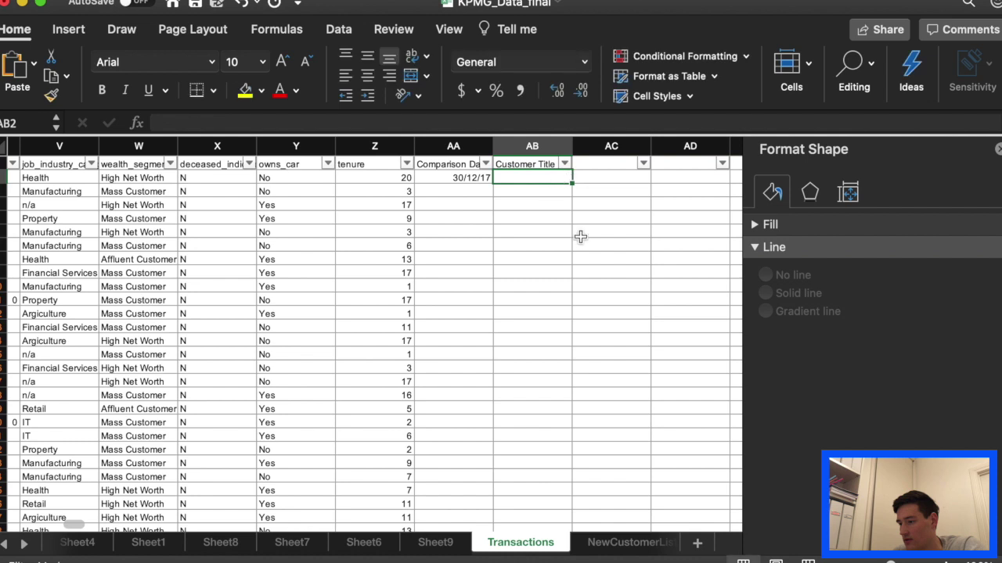
- Enter =VLOOKUP(C2,Sheet1!A:J,10) in AB2 to look up the customer's title by customer_id
{"action": "type", "text": "="}
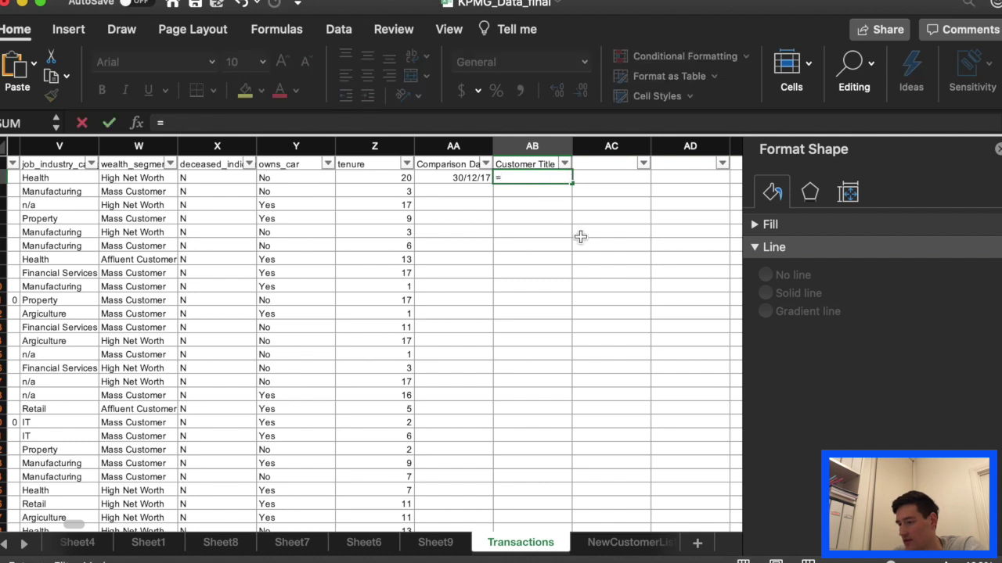
{"action": "type", "text": "VLOO"}
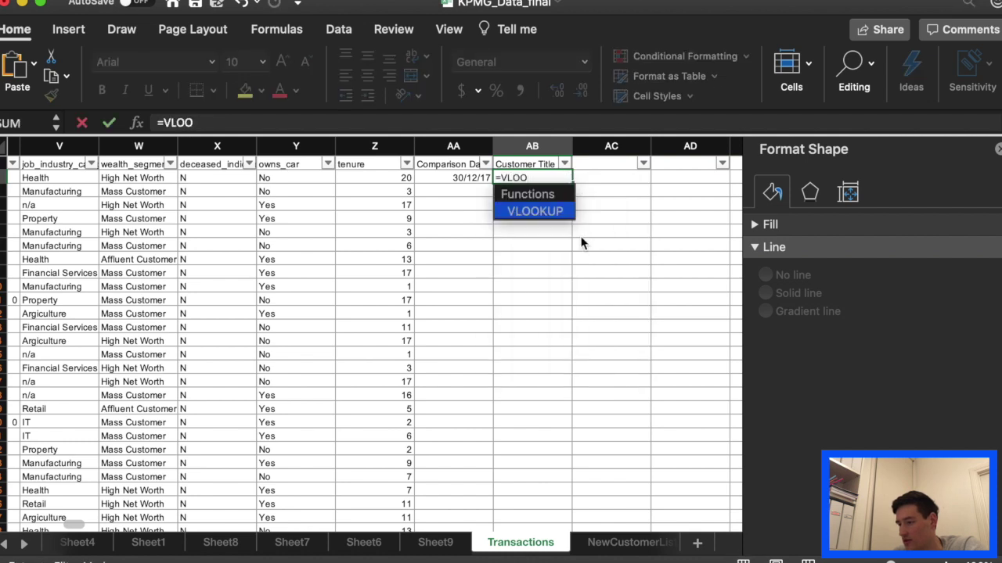
{"action": "key", "text": "Tab"}
{"action": "scroll", "coordinate": [304, 249], "scroll_direction": "left", "scroll_amount": 15}
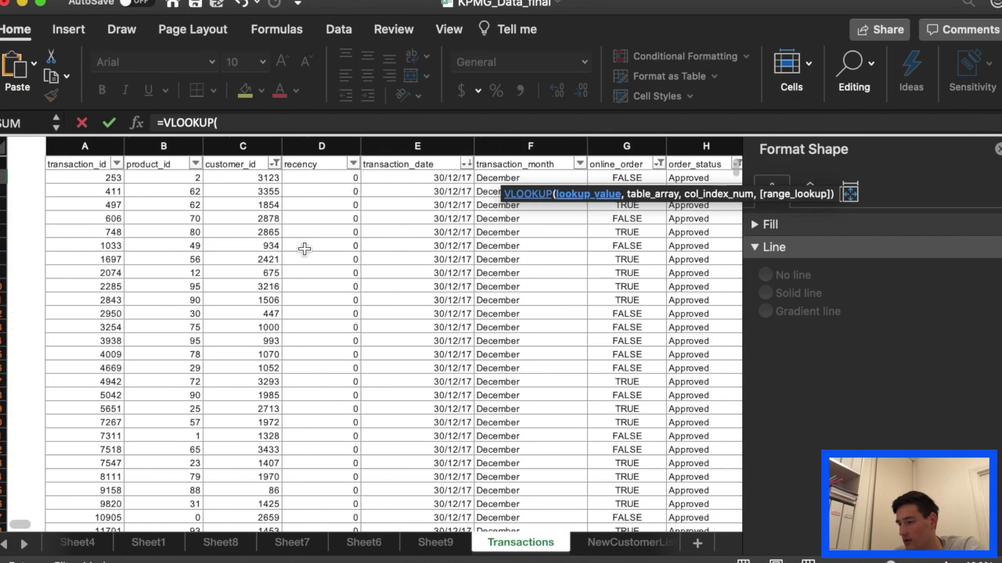
{"action": "left_click", "coordinate": [217, 179]}
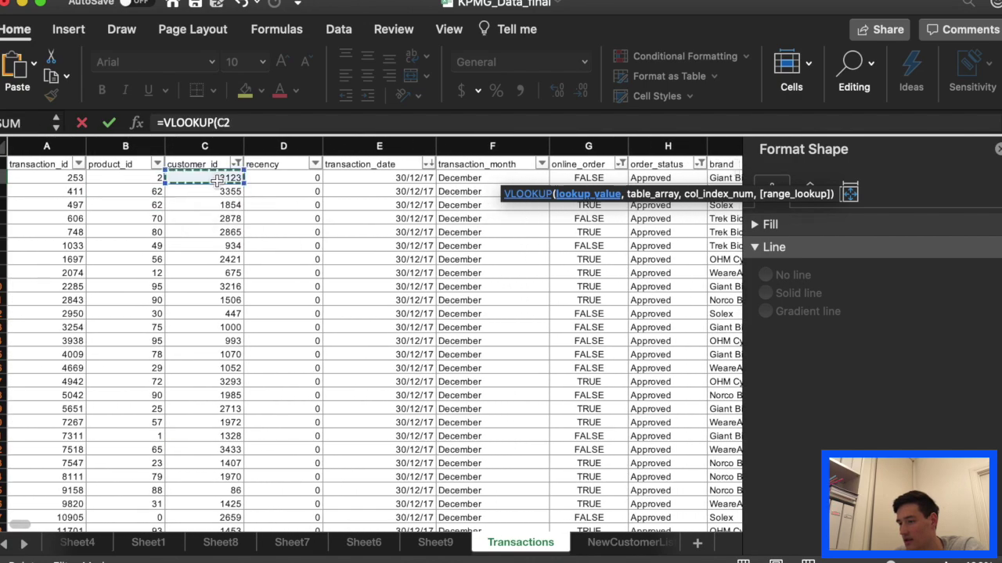
{"action": "scroll", "coordinate": [335, 242], "scroll_direction": "right", "scroll_amount": 12}
{"action": "scroll", "coordinate": [334, 242], "scroll_direction": "right", "scroll_amount": 5}
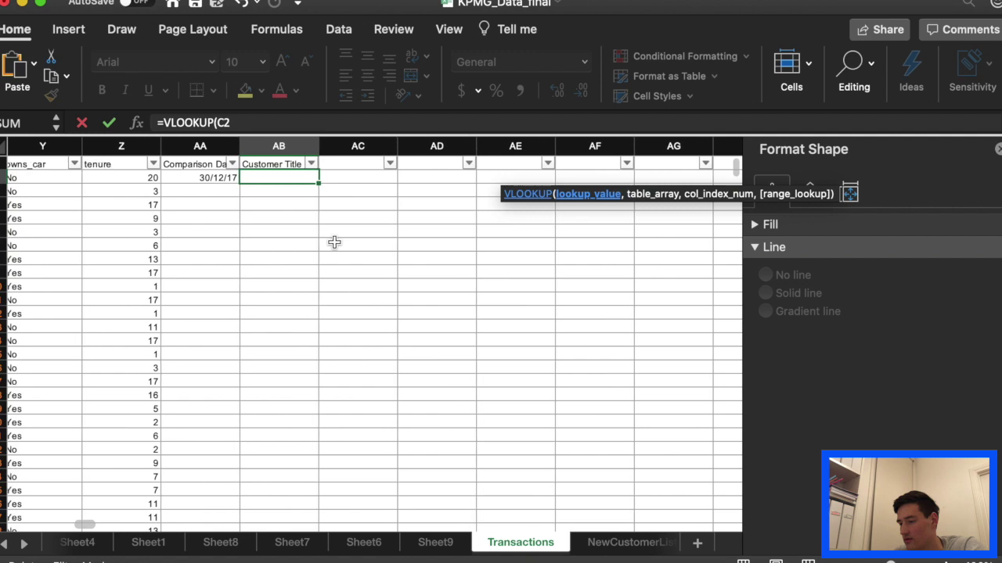
{"action": "type", "text": ","}
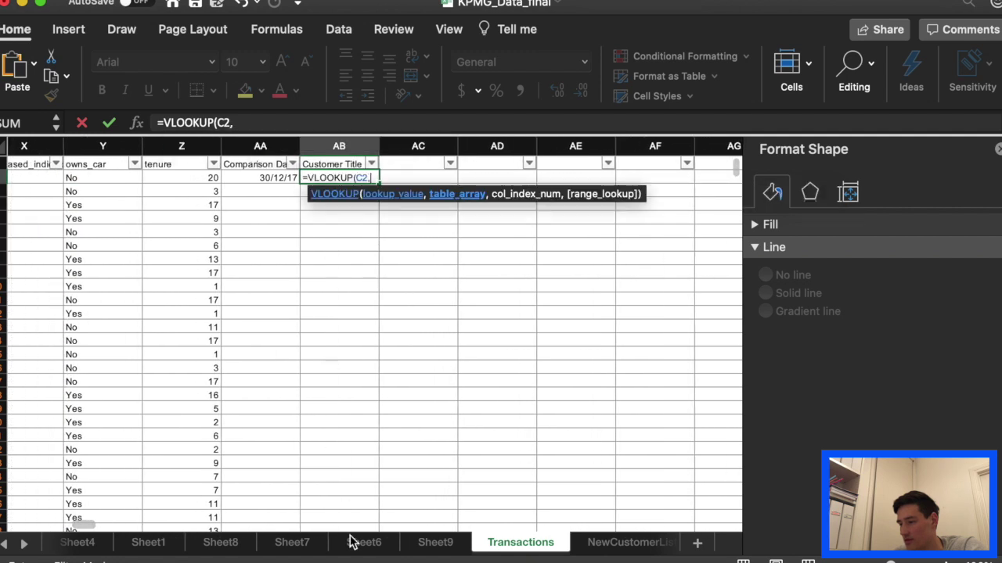
{"action": "left_click", "coordinate": [155, 550]}
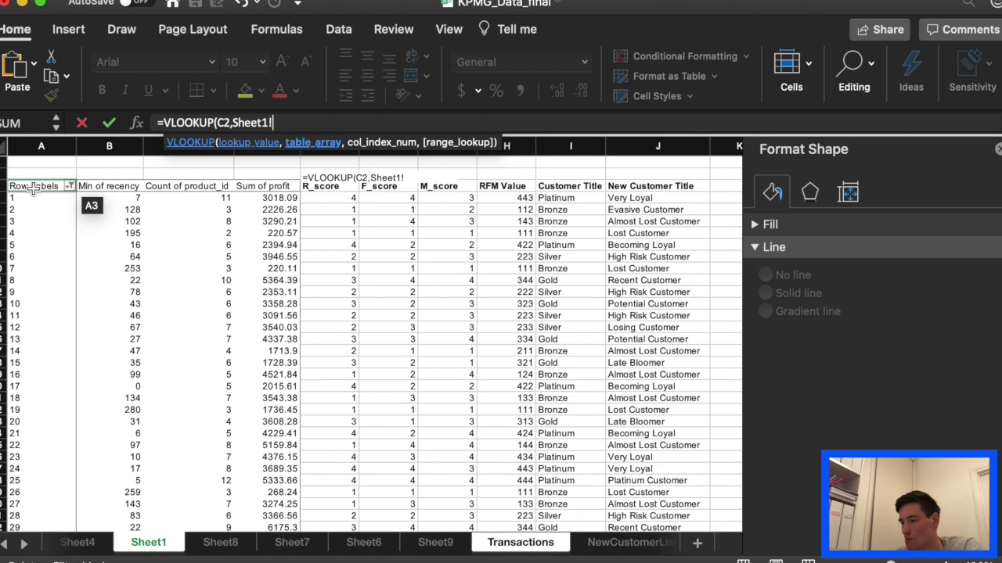
{"action": "left_click_drag", "start_coordinate": [43, 146], "coordinate": [635, 158]}
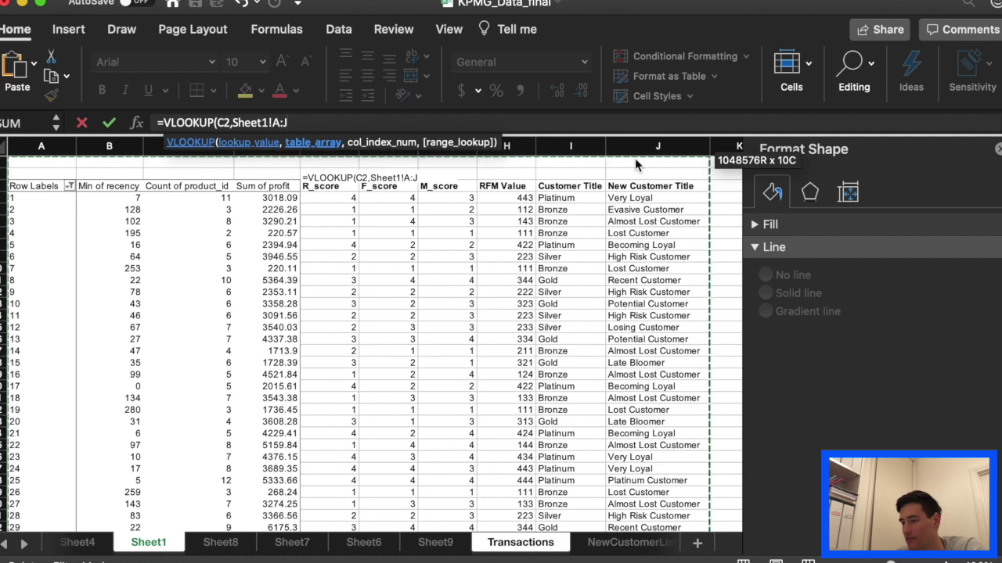
{"action": "type", "text": ",10"}
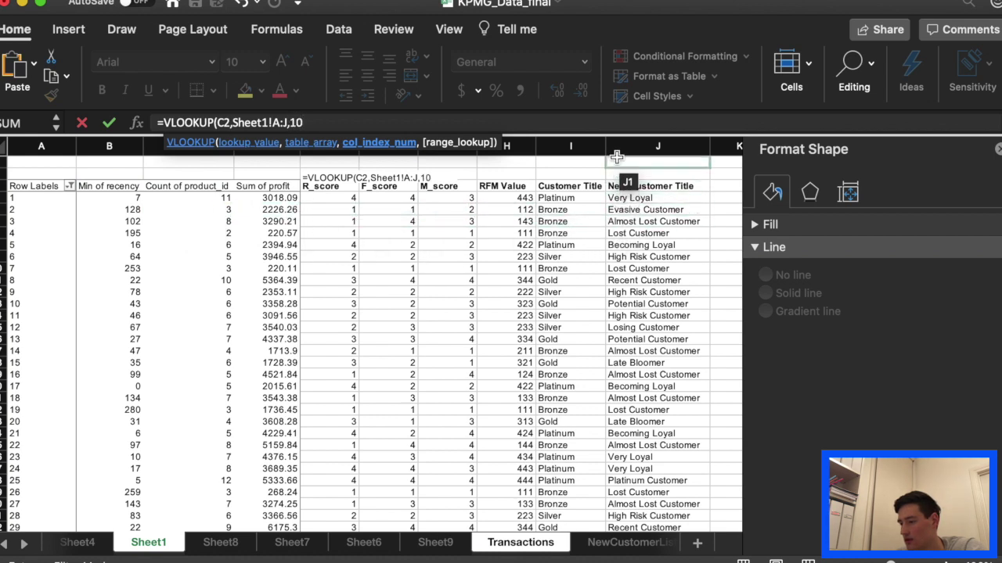
{"action": "key", "text": "Return"}
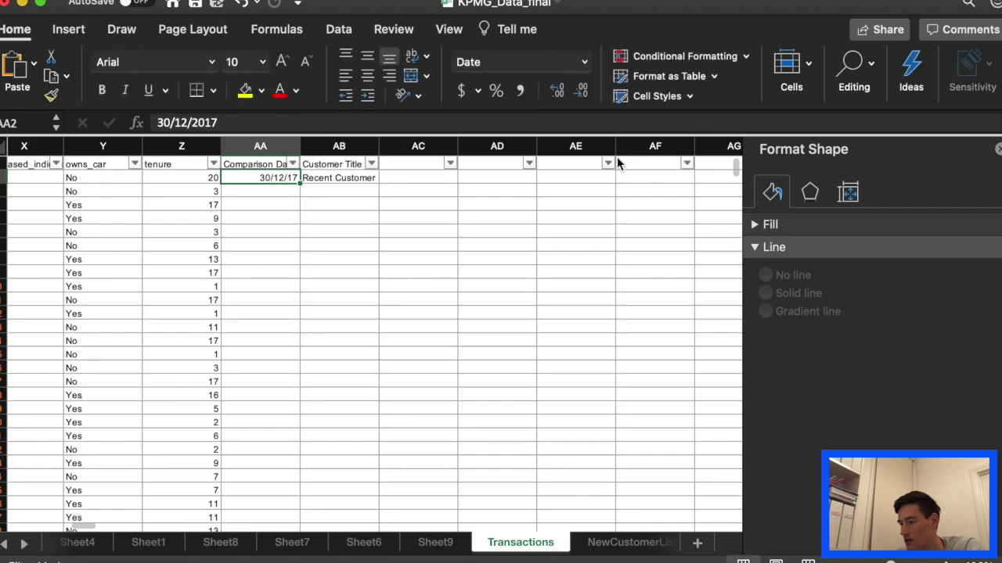
- Make the lookup range in the AB2 formula absolute as Sheet1!$A:$J
{"action": "left_click", "coordinate": [328, 178]}
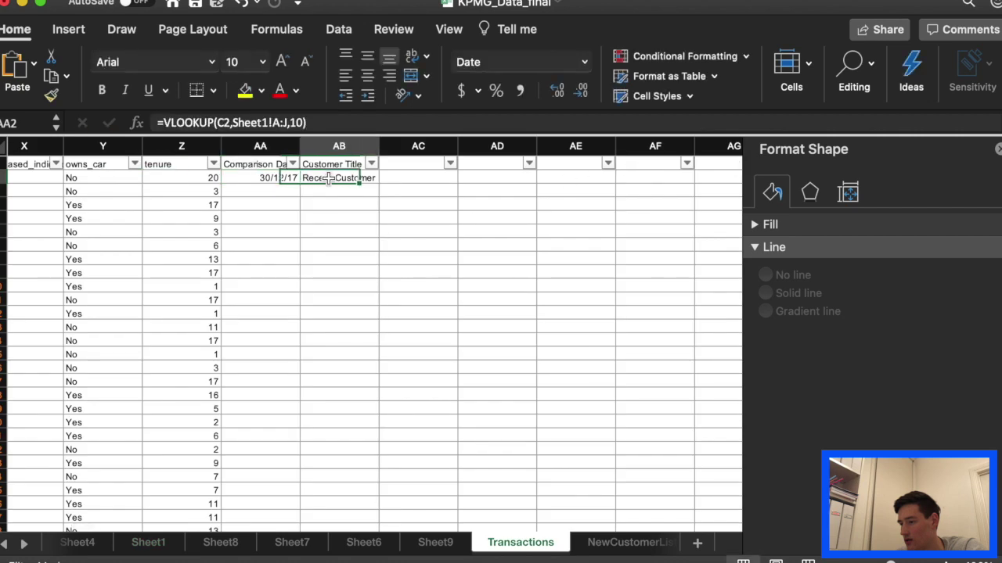
{"action": "left_click", "coordinate": [283, 122]}
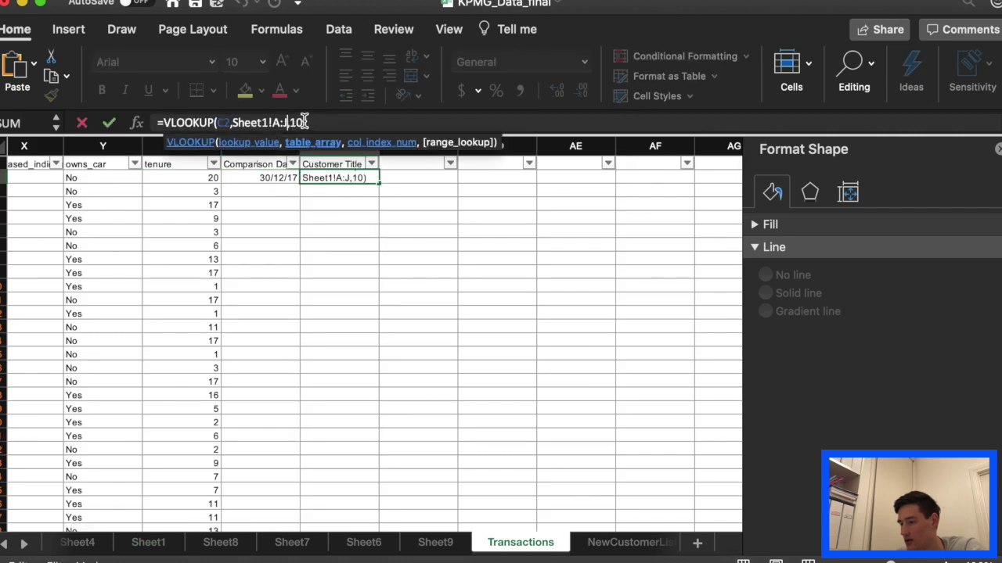
{"action": "key", "text": "F4"}
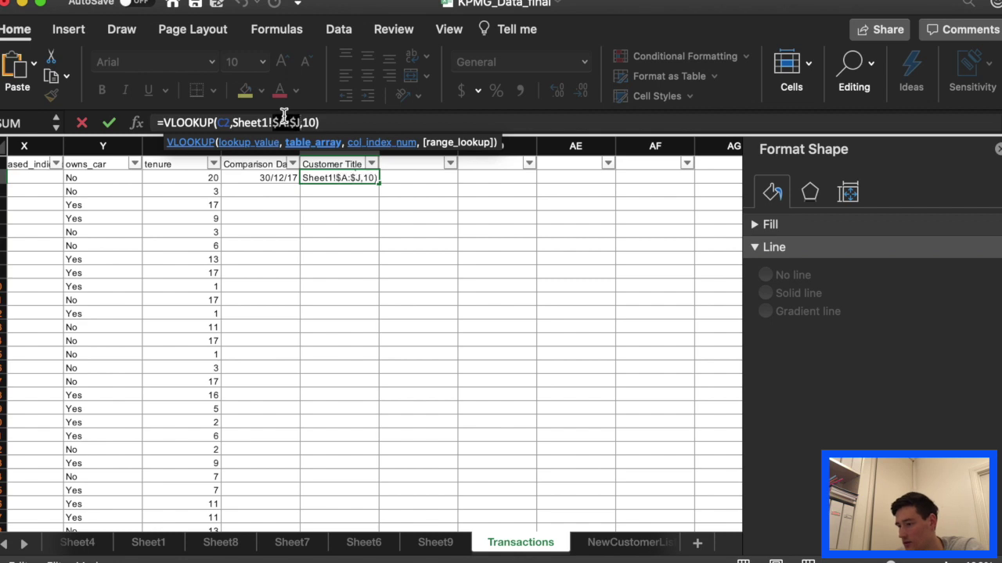
{"action": "left_click", "coordinate": [326, 122]}
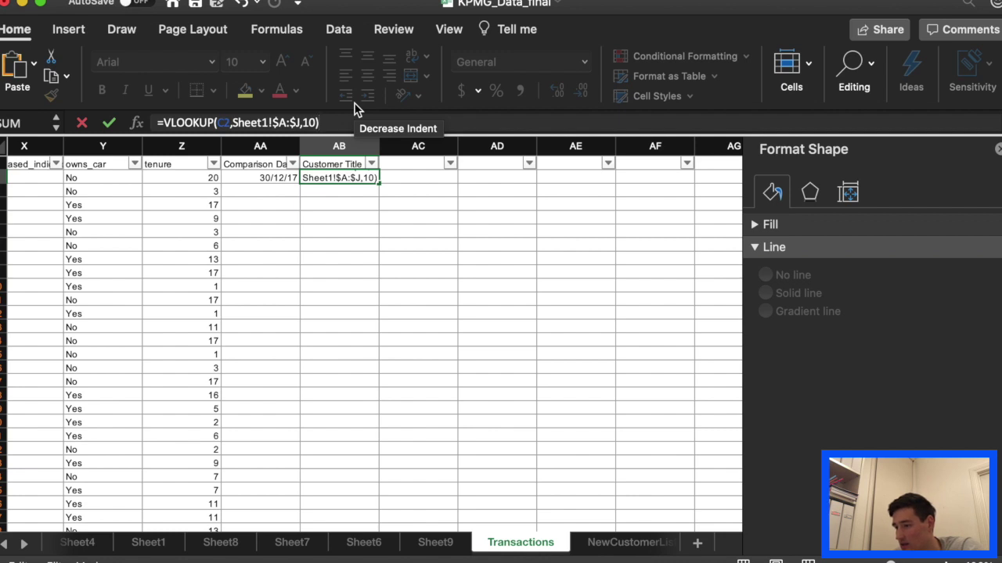
- Add FALSE as the range_lookup argument of the AB2 VLOOKUP for an exact match
{"action": "key", "text": "Left"}
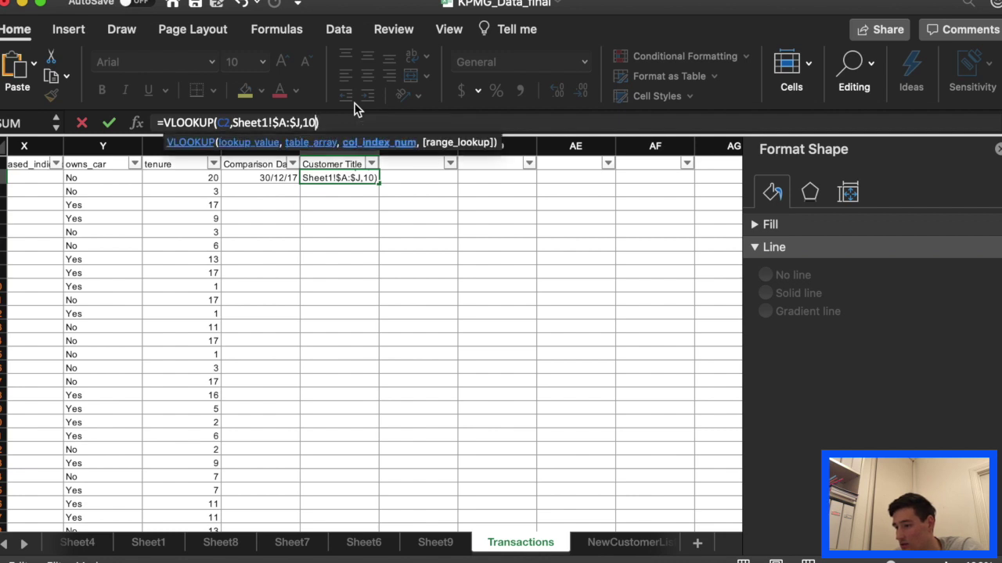
{"action": "type", "text": ","}
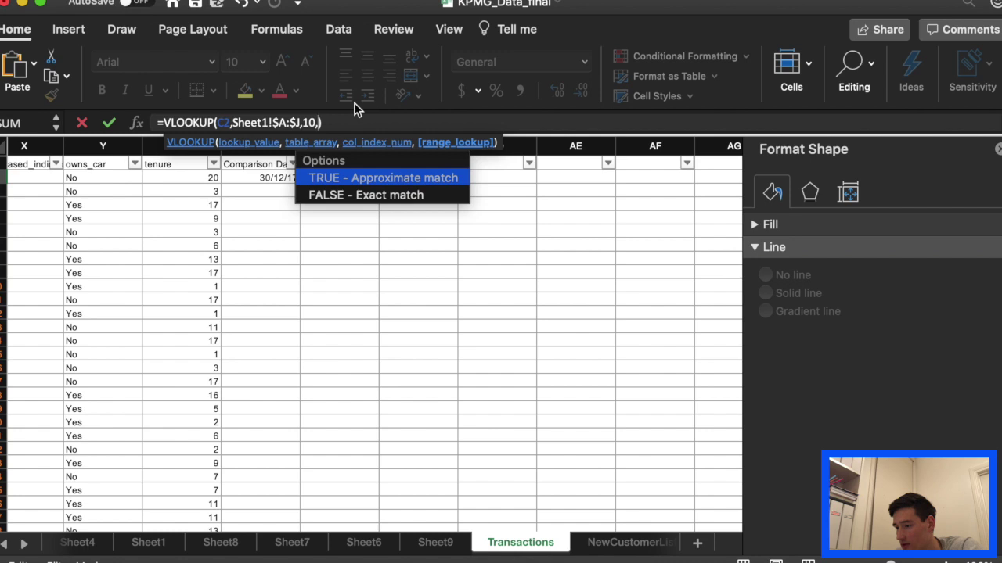
{"action": "key", "text": "Down"}
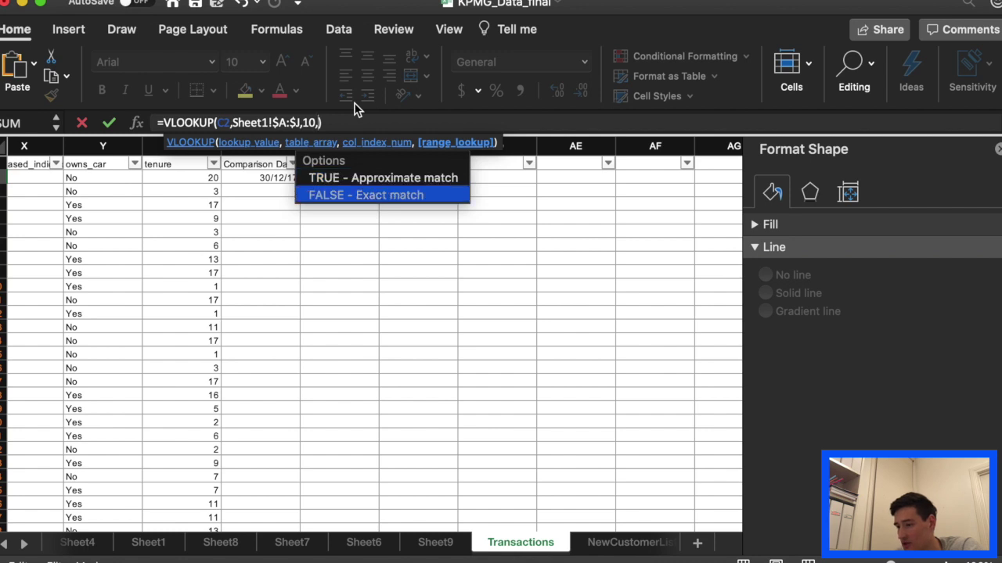
{"action": "key", "text": "Return"}
{"action": "left_click", "coordinate": [358, 178]}
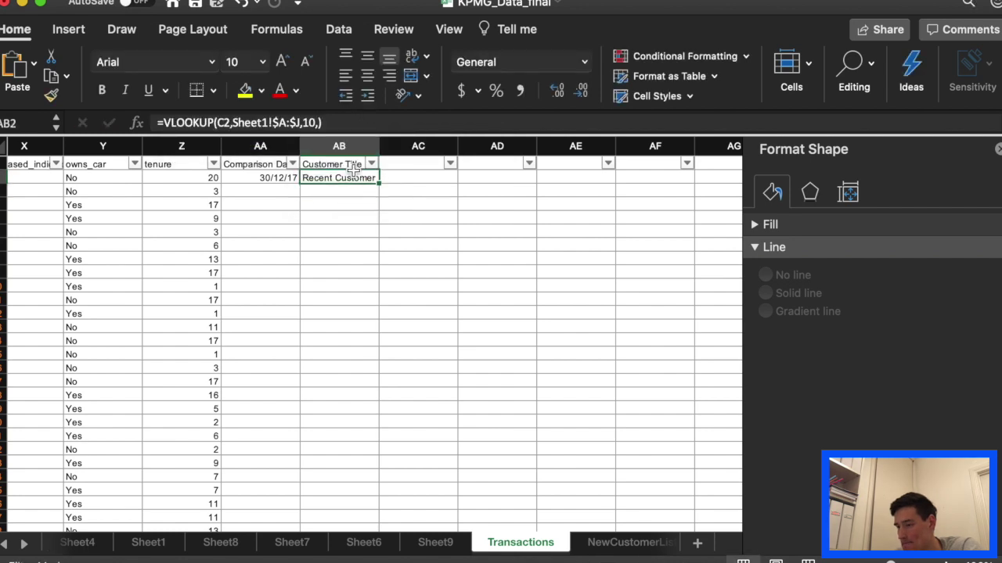
{"action": "left_click", "coordinate": [318, 124]}
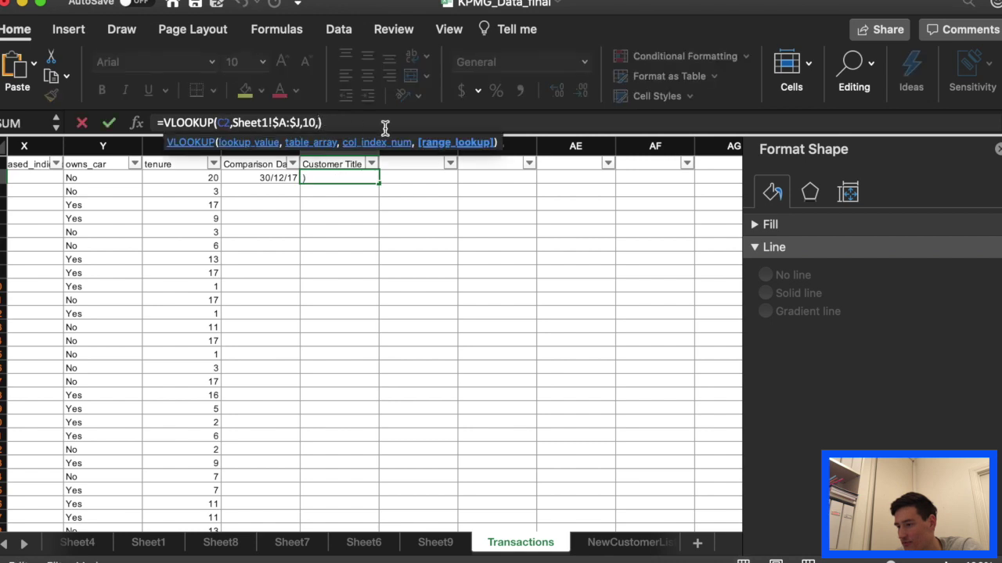
{"action": "type", "text": ",fa"}
{"action": "key", "text": "Down"}
{"action": "key", "text": "Tab"}
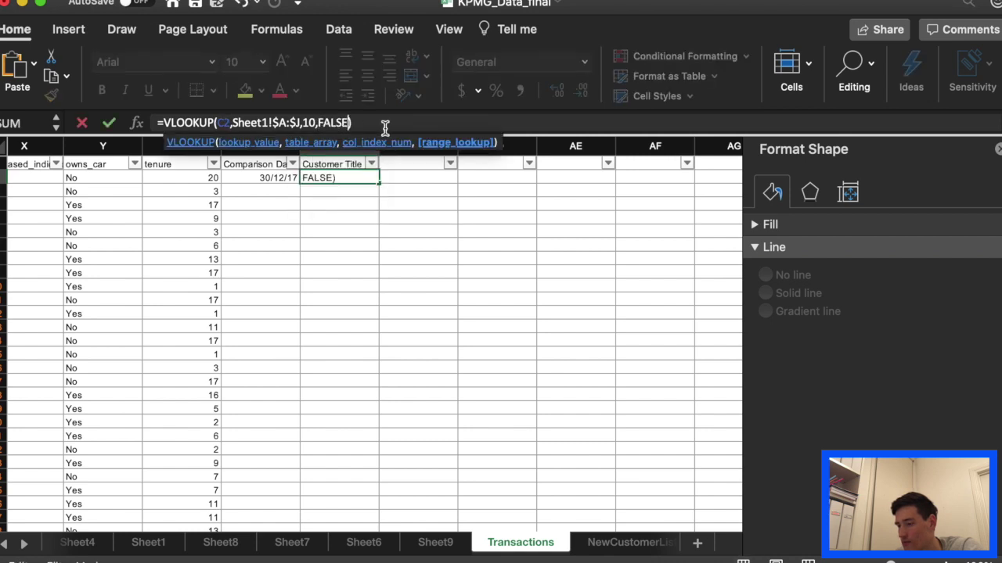
{"action": "key", "text": "Return"}
- Fill the AB2 VLOOKUP formula down the whole Customer Title column and check the filled rows
{"action": "left_click", "coordinate": [362, 179]}
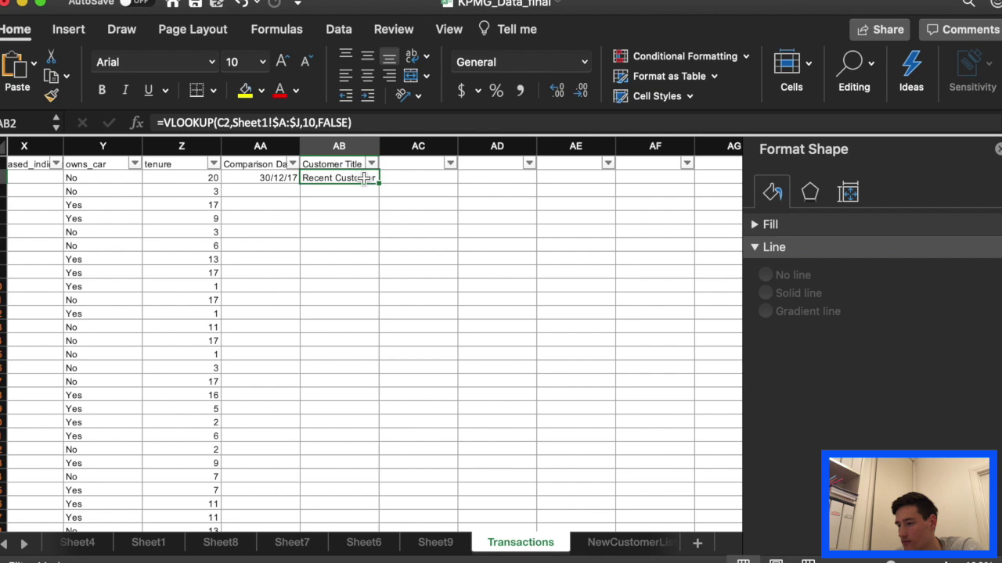
{"action": "double_click", "coordinate": [380, 183]}
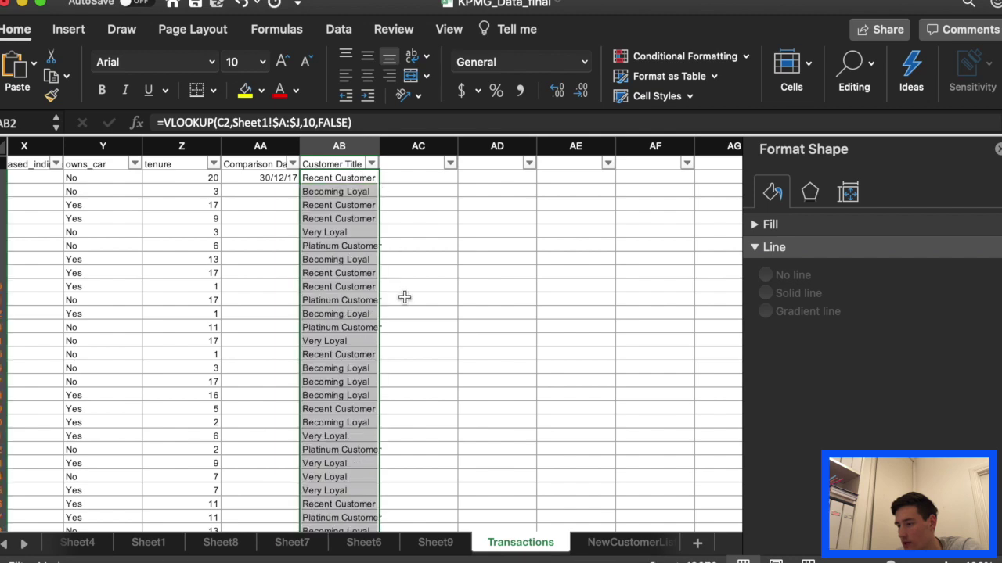
{"action": "scroll", "coordinate": [405, 296], "scroll_direction": "down", "scroll_amount": 10}
{"action": "scroll", "coordinate": [405, 297], "scroll_direction": "up", "scroll_amount": 10}
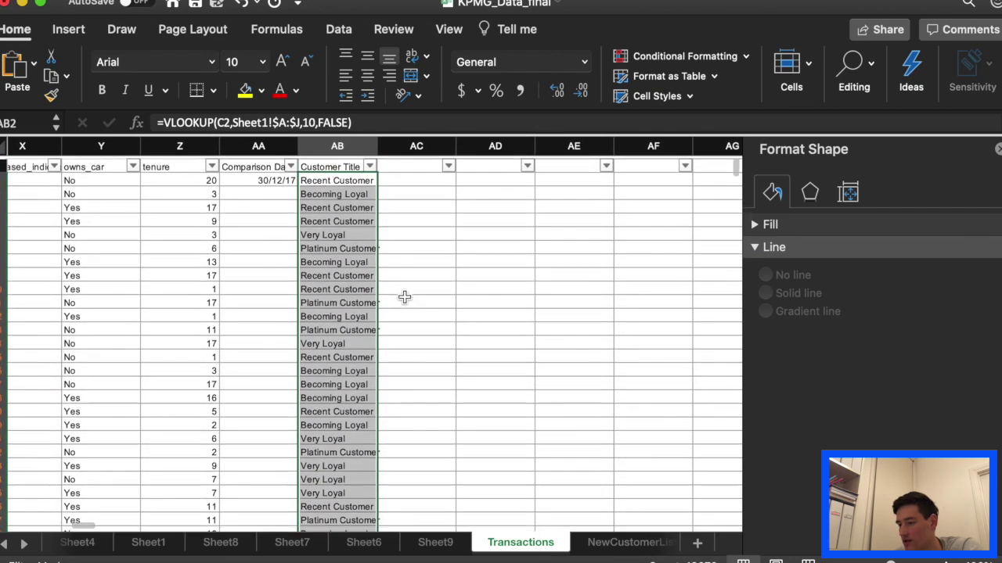
- Create a PivotTable on a new worksheet from the range Transactions!$A$1:$AB$20001
{"action": "left_click", "coordinate": [266, 190]}
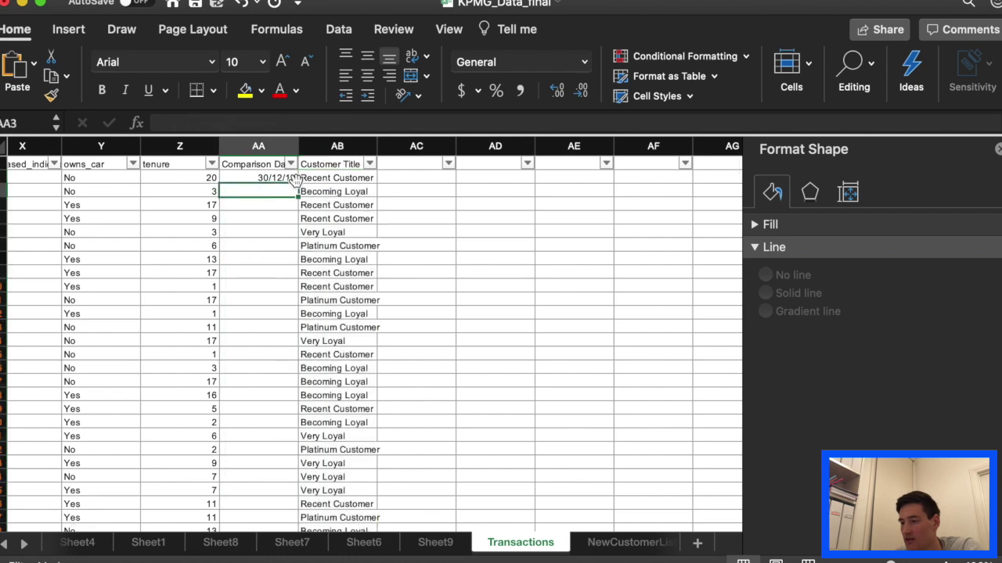
{"action": "left_click", "coordinate": [68, 31]}
{"action": "left_click", "coordinate": [22, 74]}
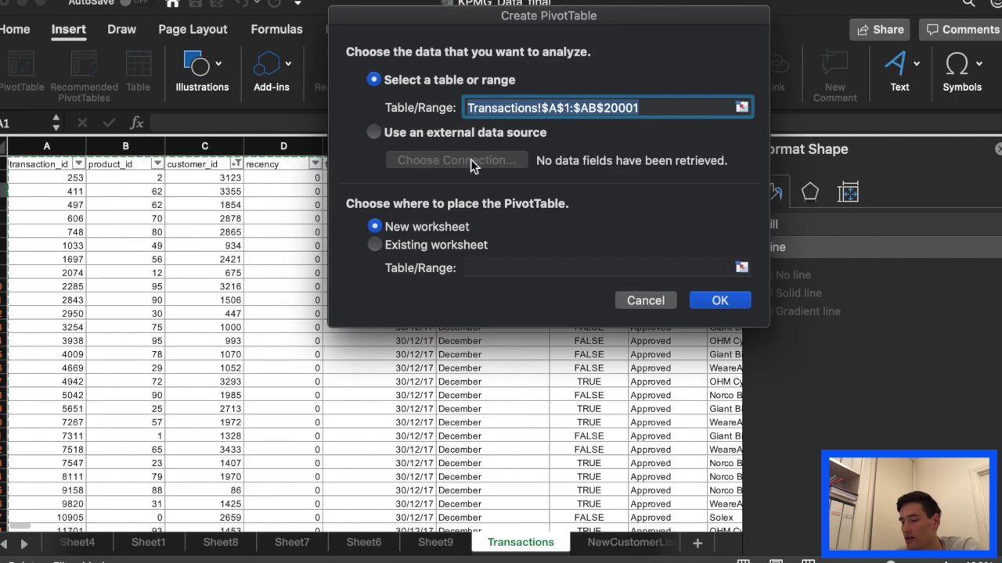
{"action": "left_click", "coordinate": [721, 300]}
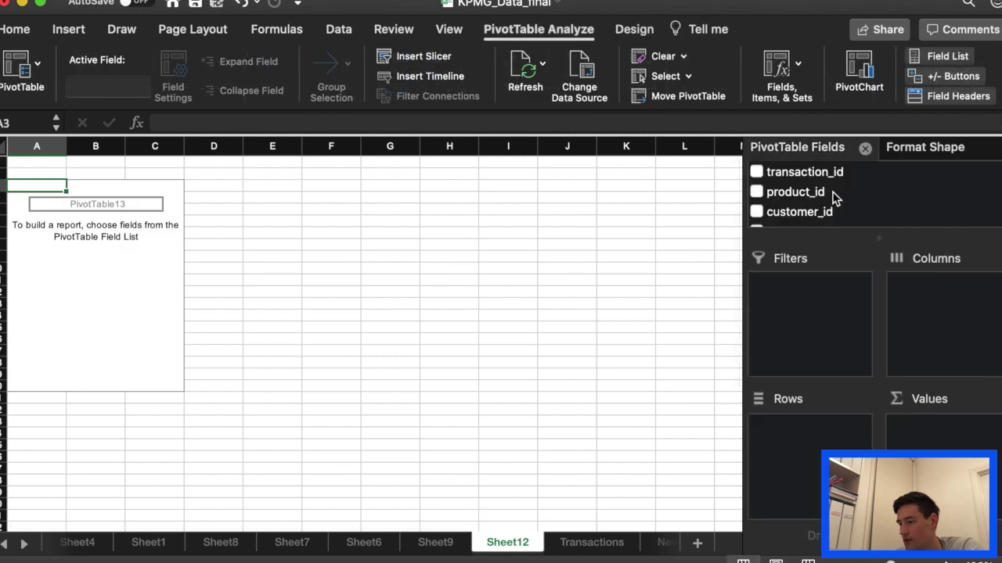
- Add the profit field as a summed value and place Customer Title in the rows of the new PivotTable
{"action": "scroll", "coordinate": [832, 205], "scroll_direction": "down", "scroll_amount": 5}
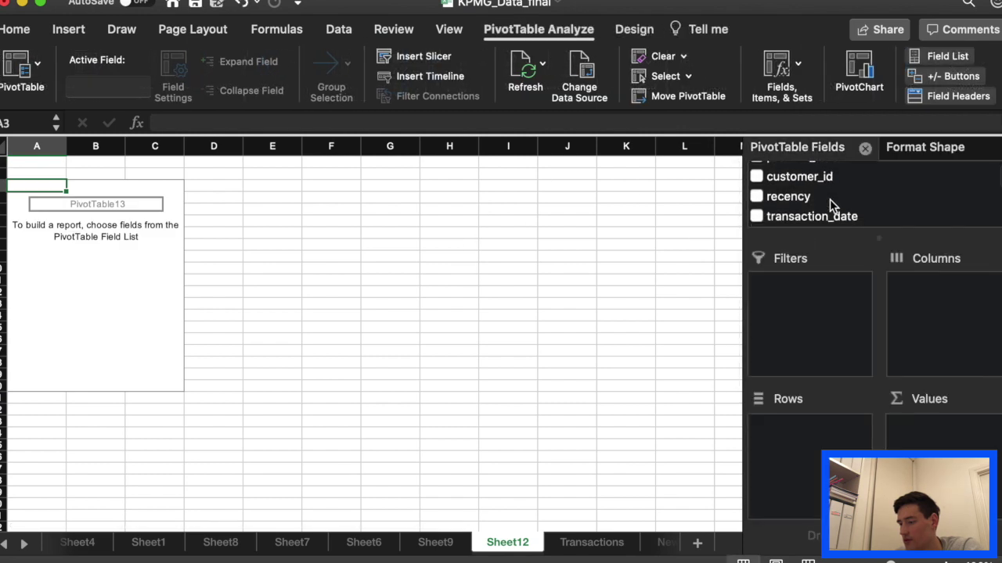
{"action": "scroll", "coordinate": [832, 205], "scroll_direction": "down", "scroll_amount": 6}
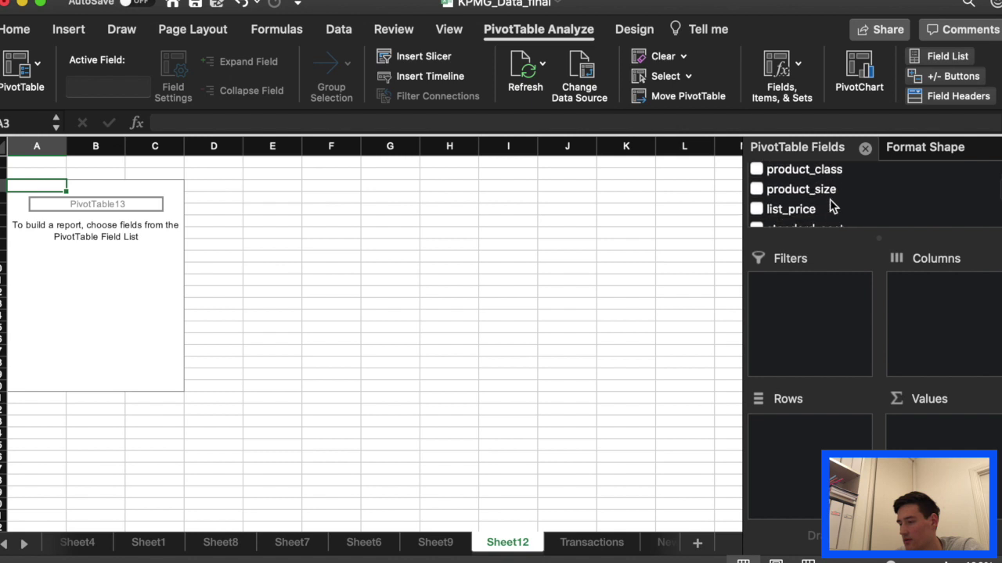
{"action": "scroll", "coordinate": [832, 205], "scroll_direction": "down", "scroll_amount": 3}
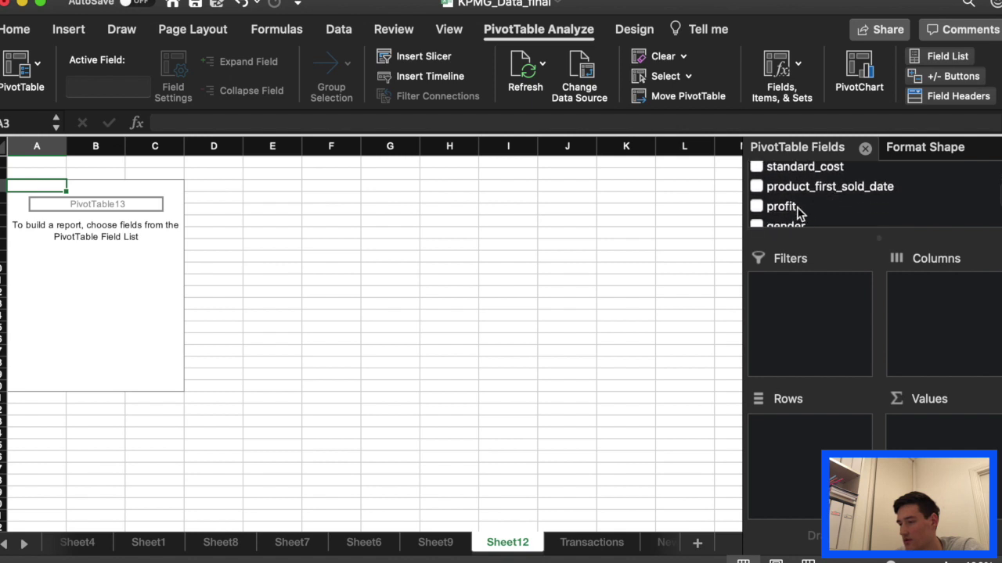
{"action": "left_click", "coordinate": [797, 208]}
{"action": "scroll", "coordinate": [795, 208], "scroll_direction": "down", "scroll_amount": 8}
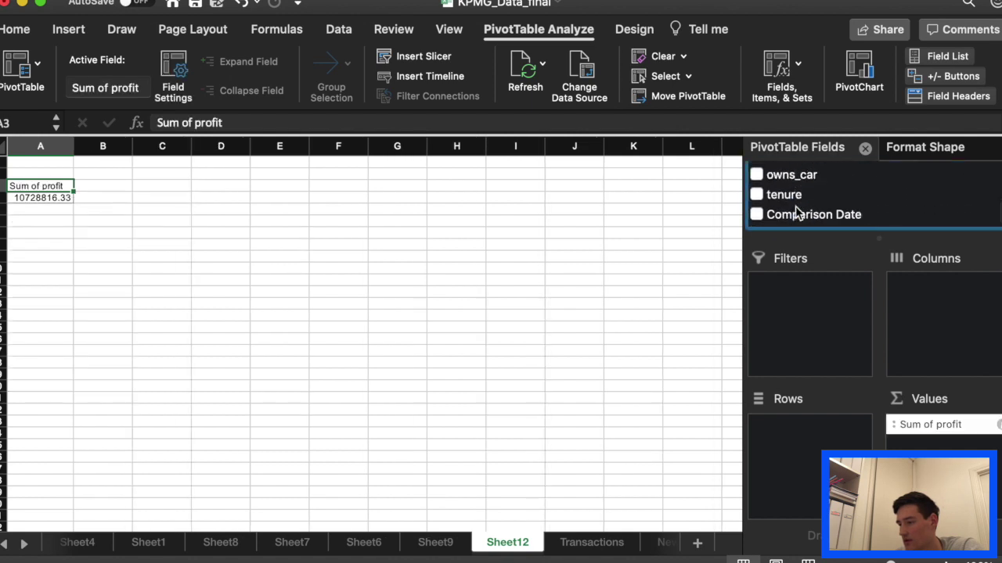
{"action": "left_click", "coordinate": [757, 219]}
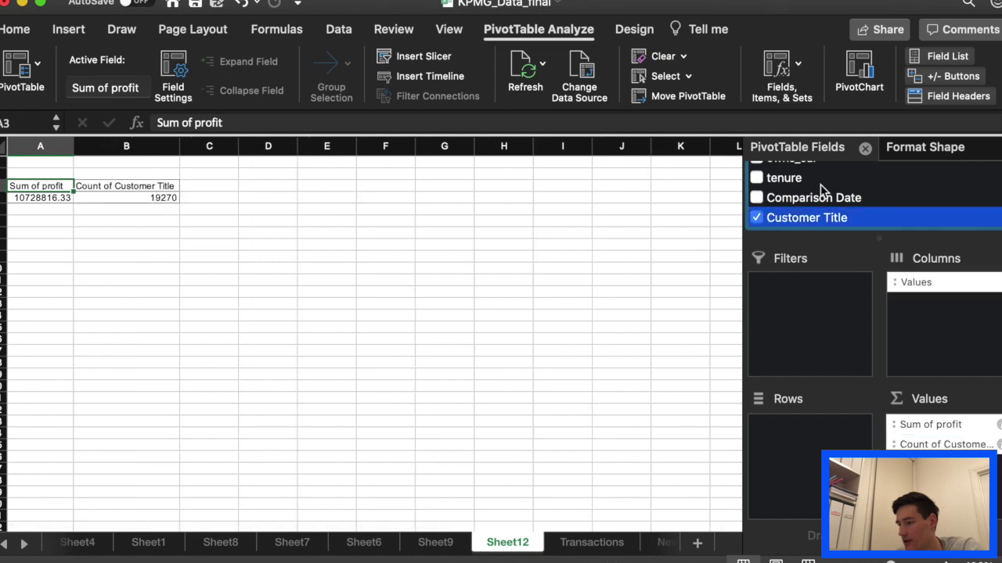
{"action": "left_click_drag", "start_coordinate": [924, 445], "coordinate": [813, 442]}
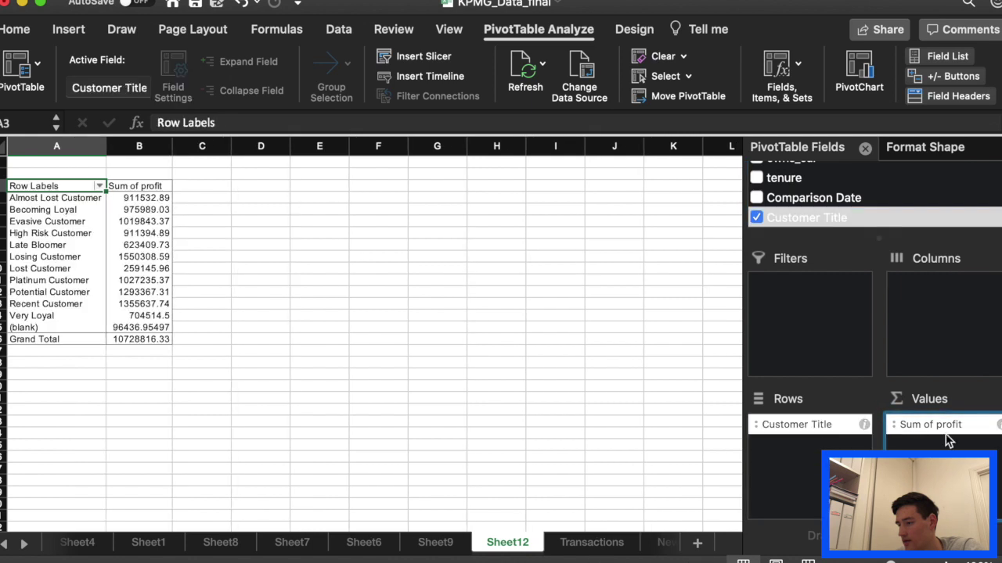
- Change the summary function of the profit value field from Sum to Average
{"action": "left_click", "coordinate": [947, 440]}
{"action": "scroll", "coordinate": [802, 191], "scroll_direction": "up", "scroll_amount": 10}
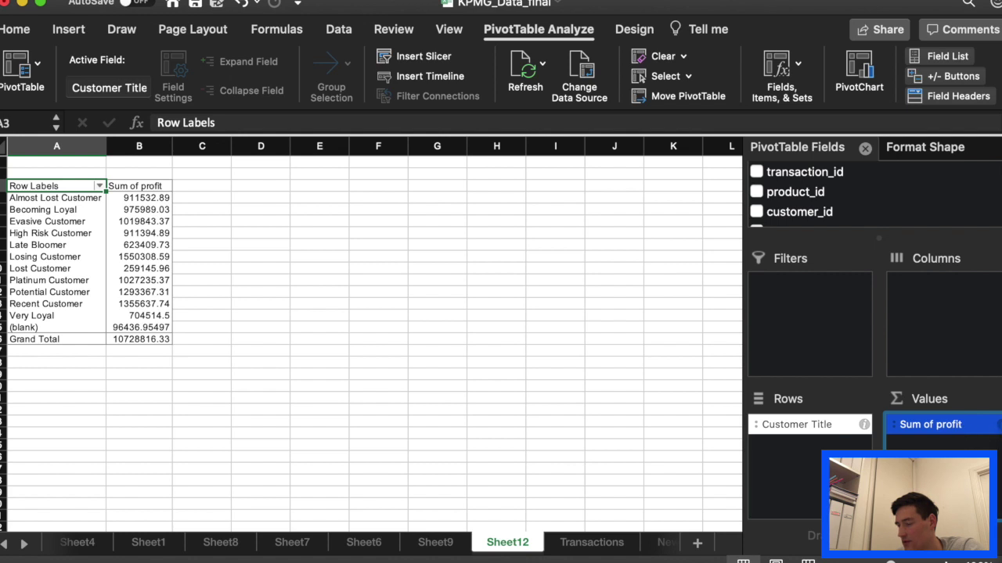
{"action": "left_click", "coordinate": [998, 424]}
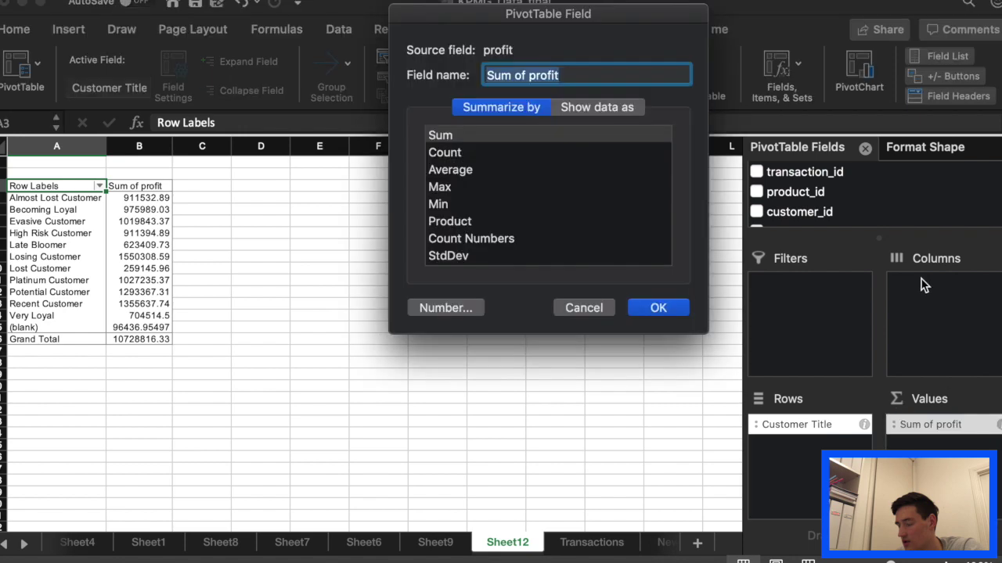
{"action": "left_click", "coordinate": [450, 170]}
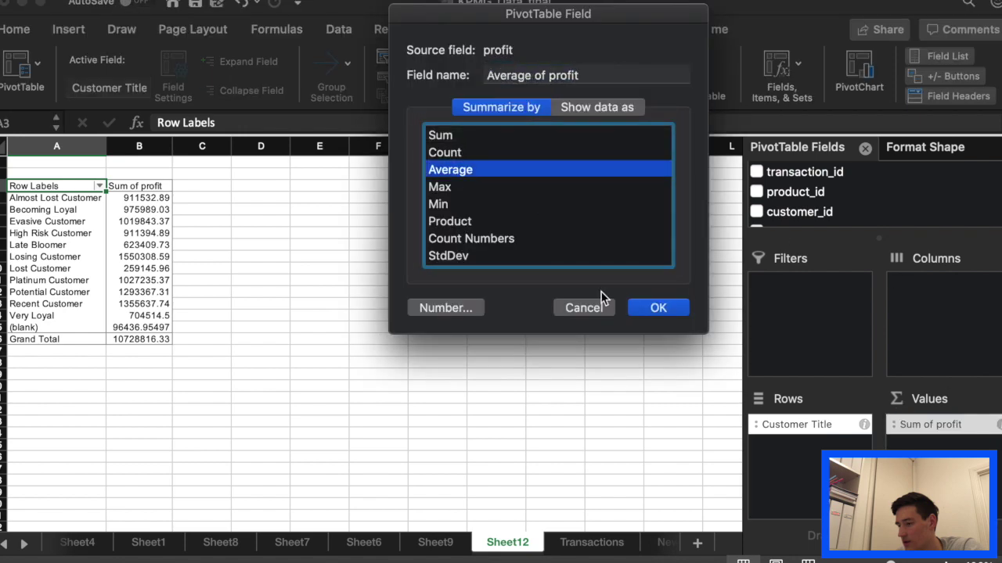
{"action": "left_click", "coordinate": [656, 312]}
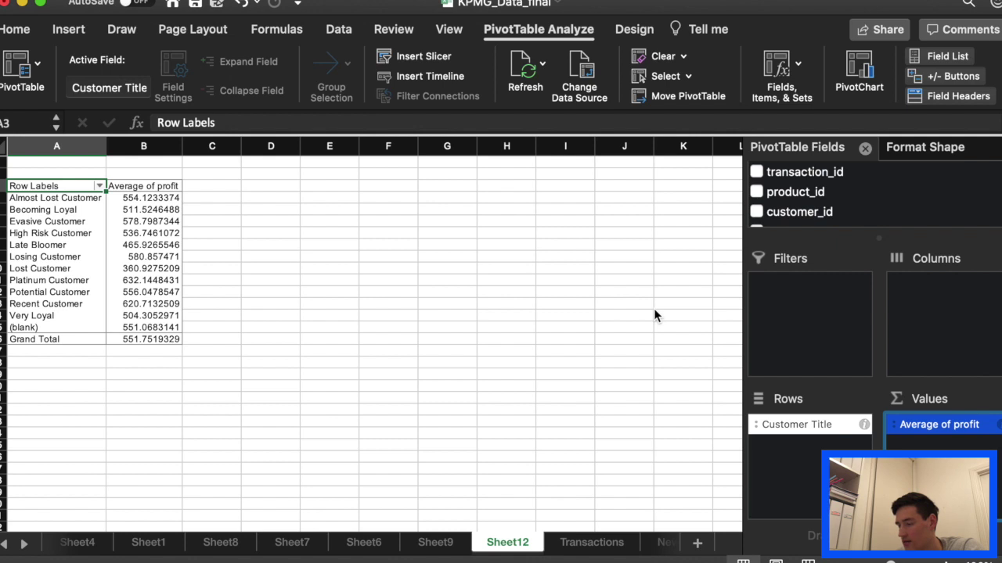
- Filter the (blank) entry out of the Customer Title row labels and close the filter window
{"action": "left_click", "coordinate": [99, 186]}
{"action": "scroll", "coordinate": [205, 478], "scroll_direction": "down", "scroll_amount": 3}
{"action": "left_click", "coordinate": [148, 511]}
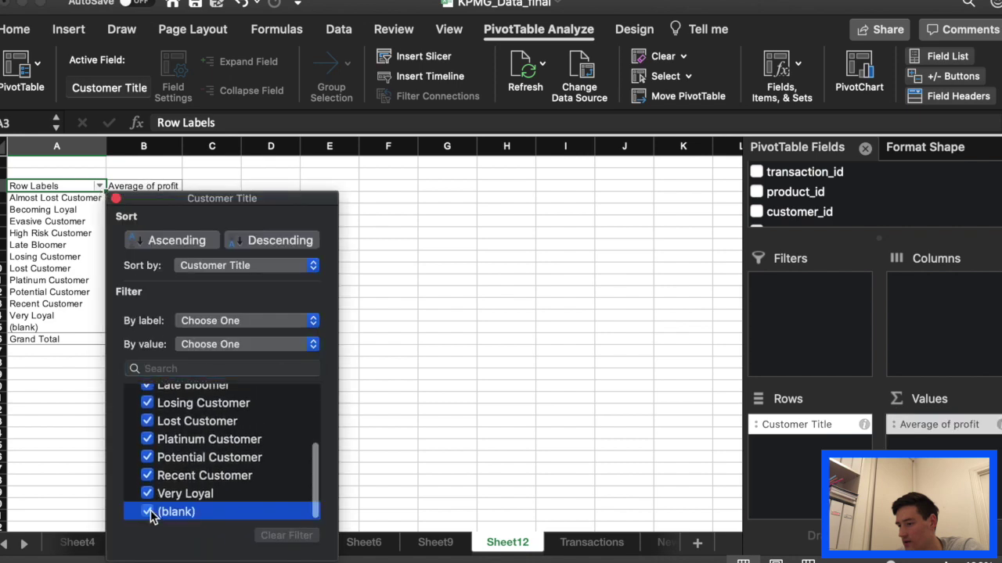
{"action": "left_click", "coordinate": [117, 200]}
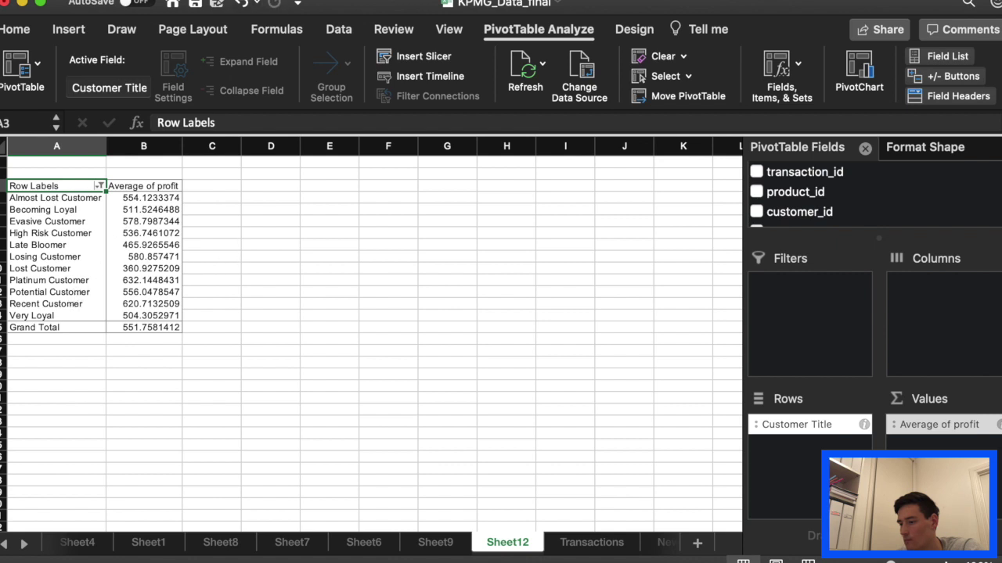
- Insert a standard 2-D pie chart of average profit by Customer Title from the PivotTable
{"action": "left_click", "coordinate": [62, 29]}
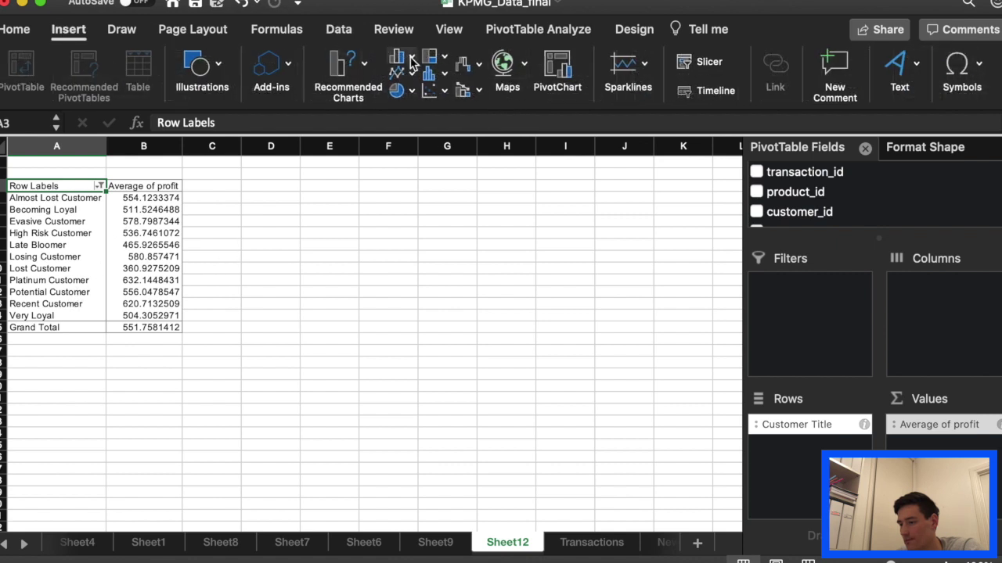
{"action": "left_click", "coordinate": [401, 89]}
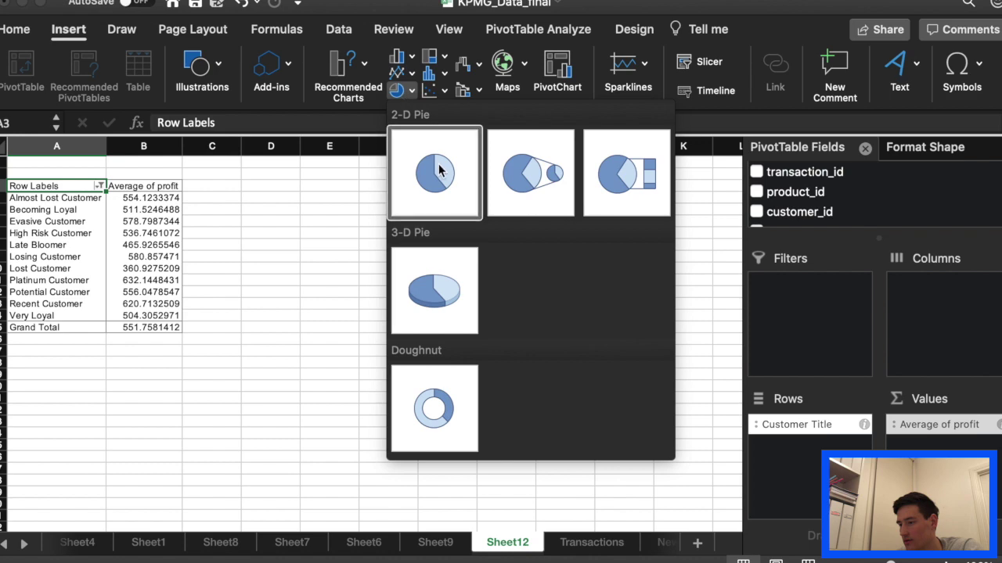
{"action": "left_click", "coordinate": [438, 164]}
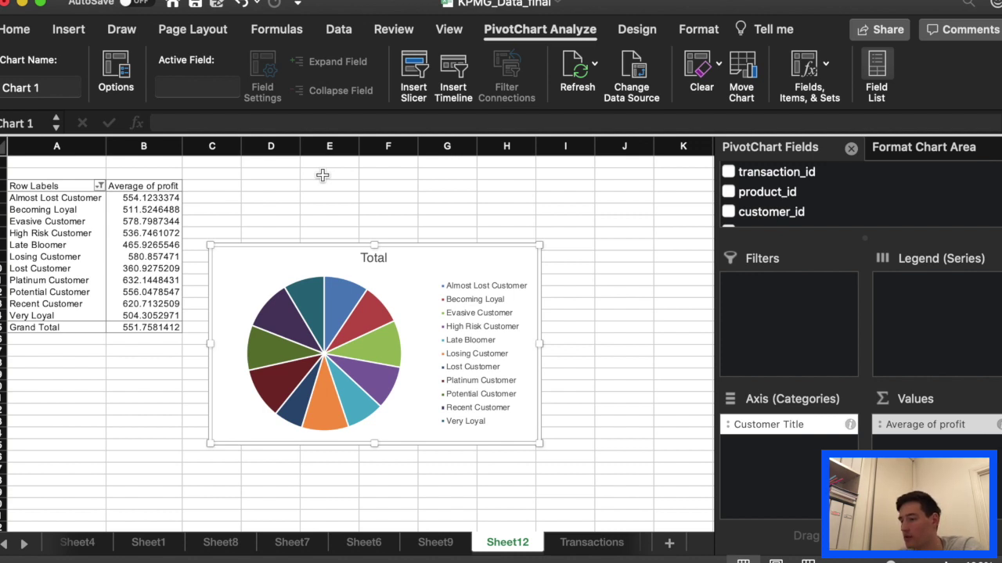
{"action": "left_click", "coordinate": [69, 29]}
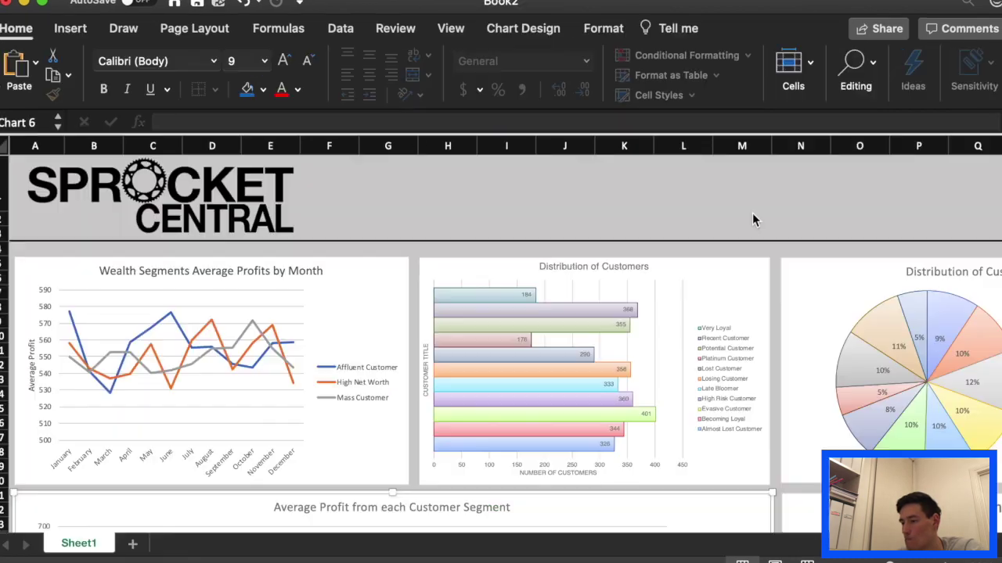
- Examine the Sprocket Central dashboard charts in Book2, including the customer distribution and average profit charts for each customer segment
{"action": "scroll", "coordinate": [752, 212], "scroll_direction": "down", "scroll_amount": 3}
{"action": "scroll", "coordinate": [752, 213], "scroll_direction": "right", "scroll_amount": 5}
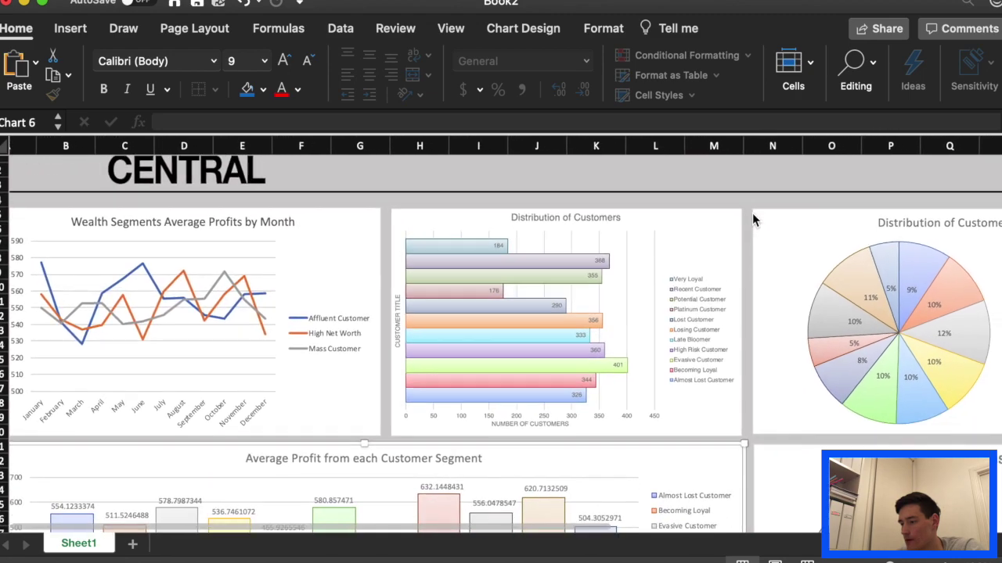
{"action": "scroll", "coordinate": [753, 219], "scroll_direction": "down", "scroll_amount": 5}
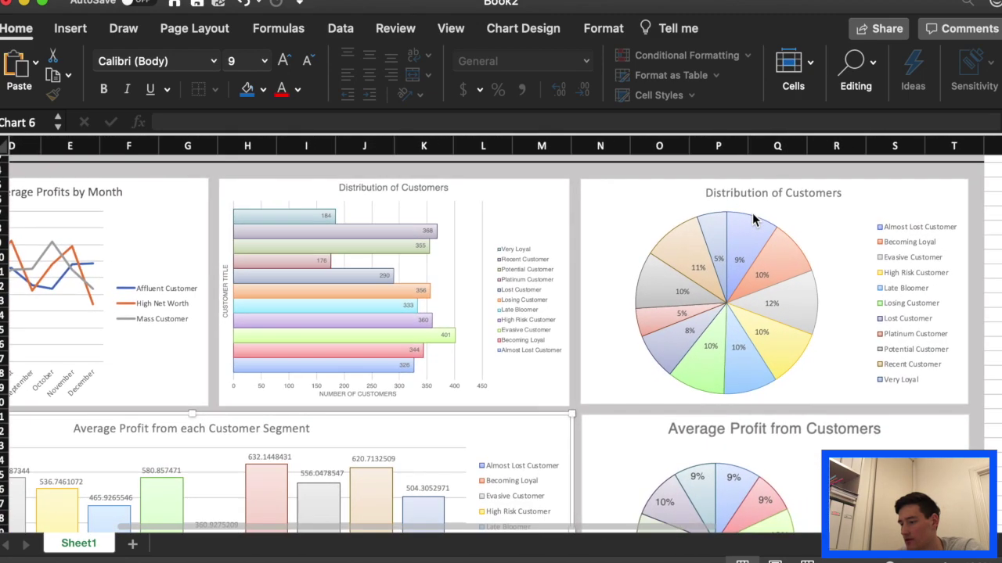
{"action": "scroll", "coordinate": [753, 219], "scroll_direction": "left", "scroll_amount": 1}
{"action": "scroll", "coordinate": [753, 219], "scroll_direction": "down", "scroll_amount": 3}
{"action": "scroll", "coordinate": [753, 219], "scroll_direction": "right", "scroll_amount": 1}
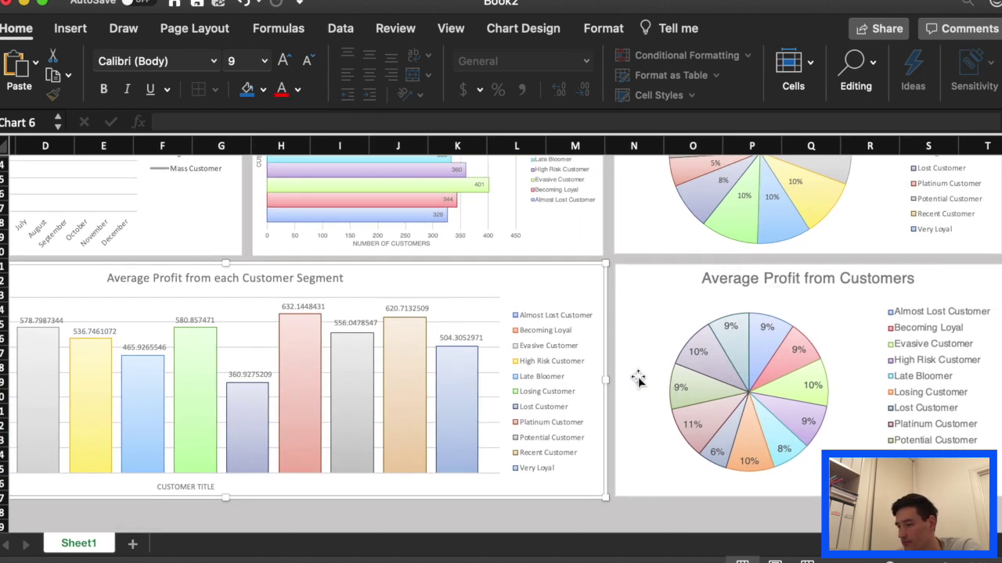
{"action": "scroll", "coordinate": [638, 378], "scroll_direction": "left", "scroll_amount": 6}
{"action": "scroll", "coordinate": [637, 379], "scroll_direction": "up", "scroll_amount": 1}
{"action": "mouse_move", "coordinate": [447, 403]}
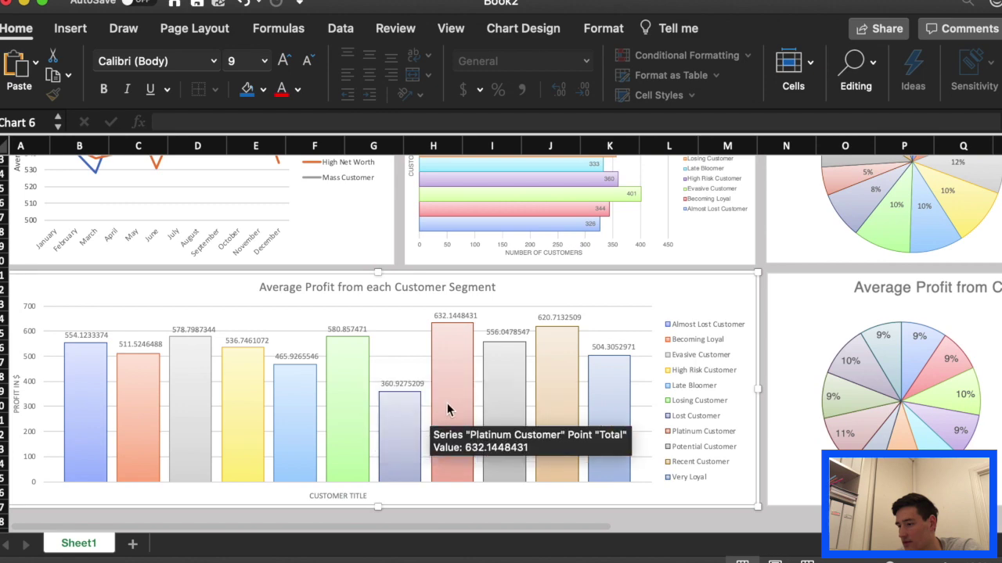
{"action": "scroll", "coordinate": [447, 403], "scroll_direction": "left", "scroll_amount": 1}
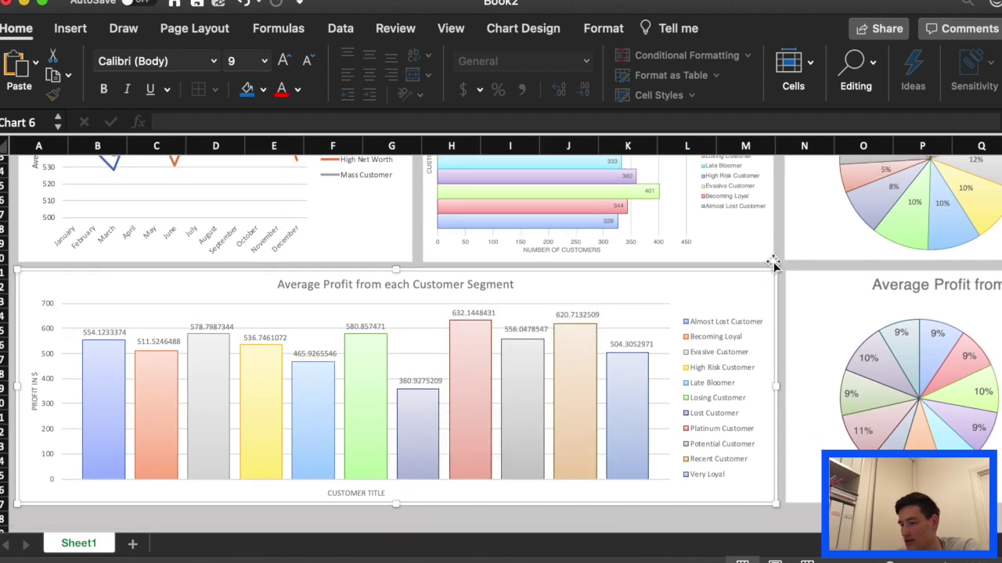
{"action": "scroll", "coordinate": [774, 263], "scroll_direction": "up", "scroll_amount": 5}
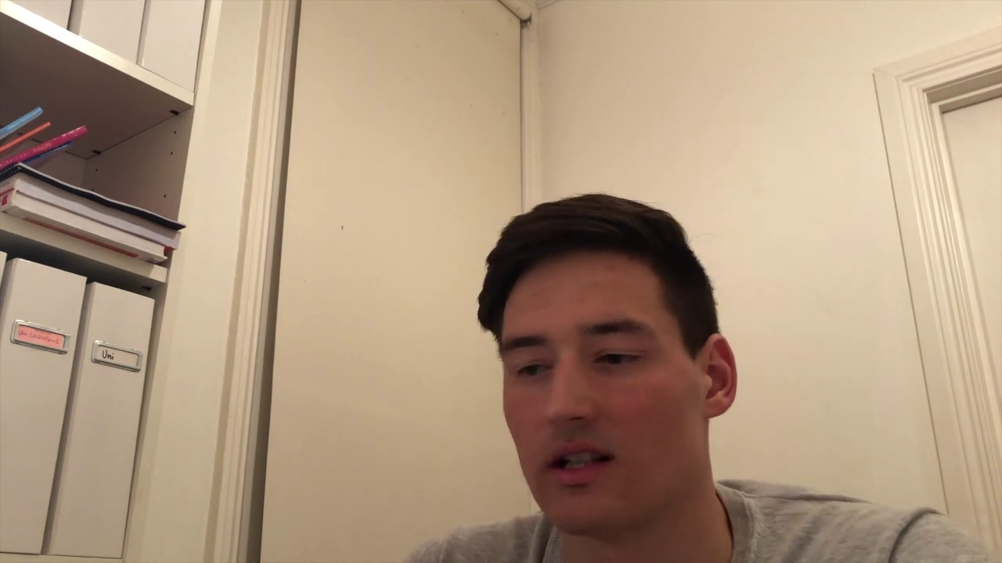